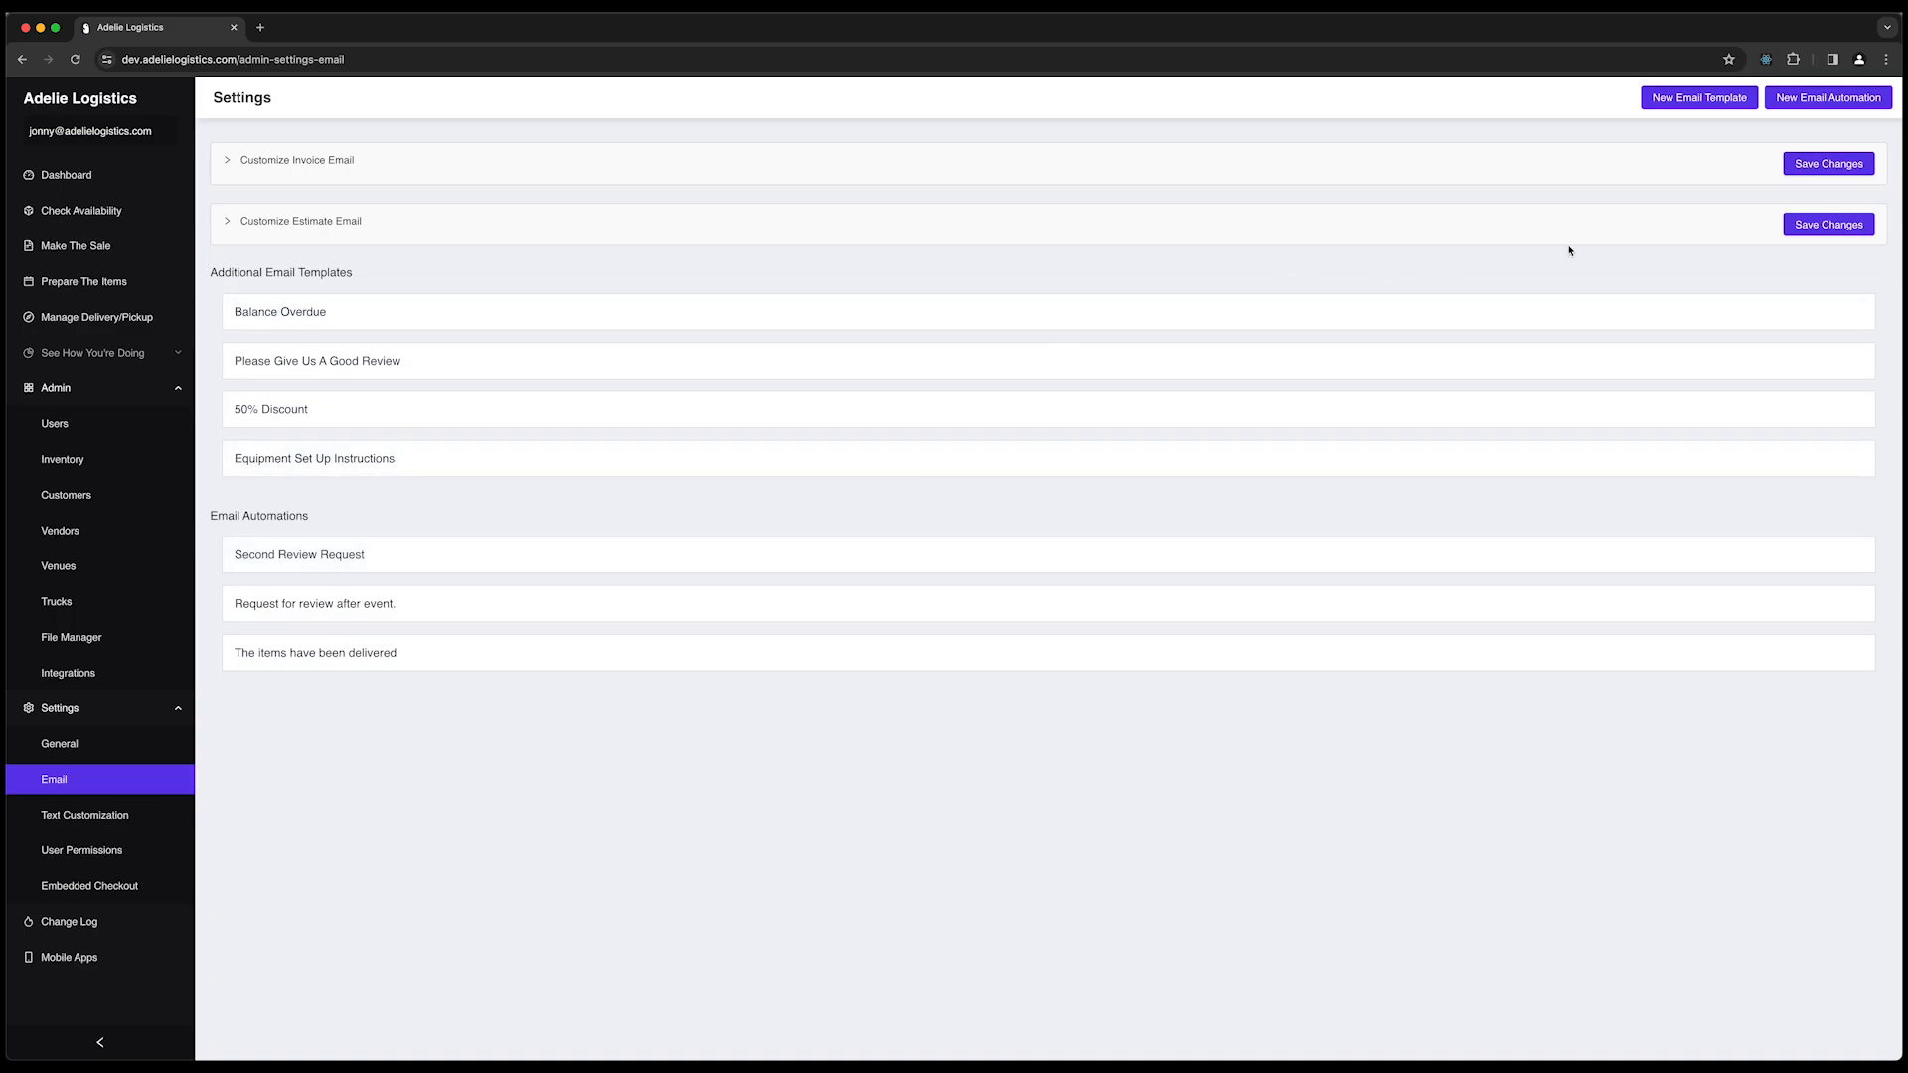
Create a new email template with "Event Reminder Equipment Checklist" as both its name and its subject.
{"action": "left_click", "coordinate": [1706, 104]}
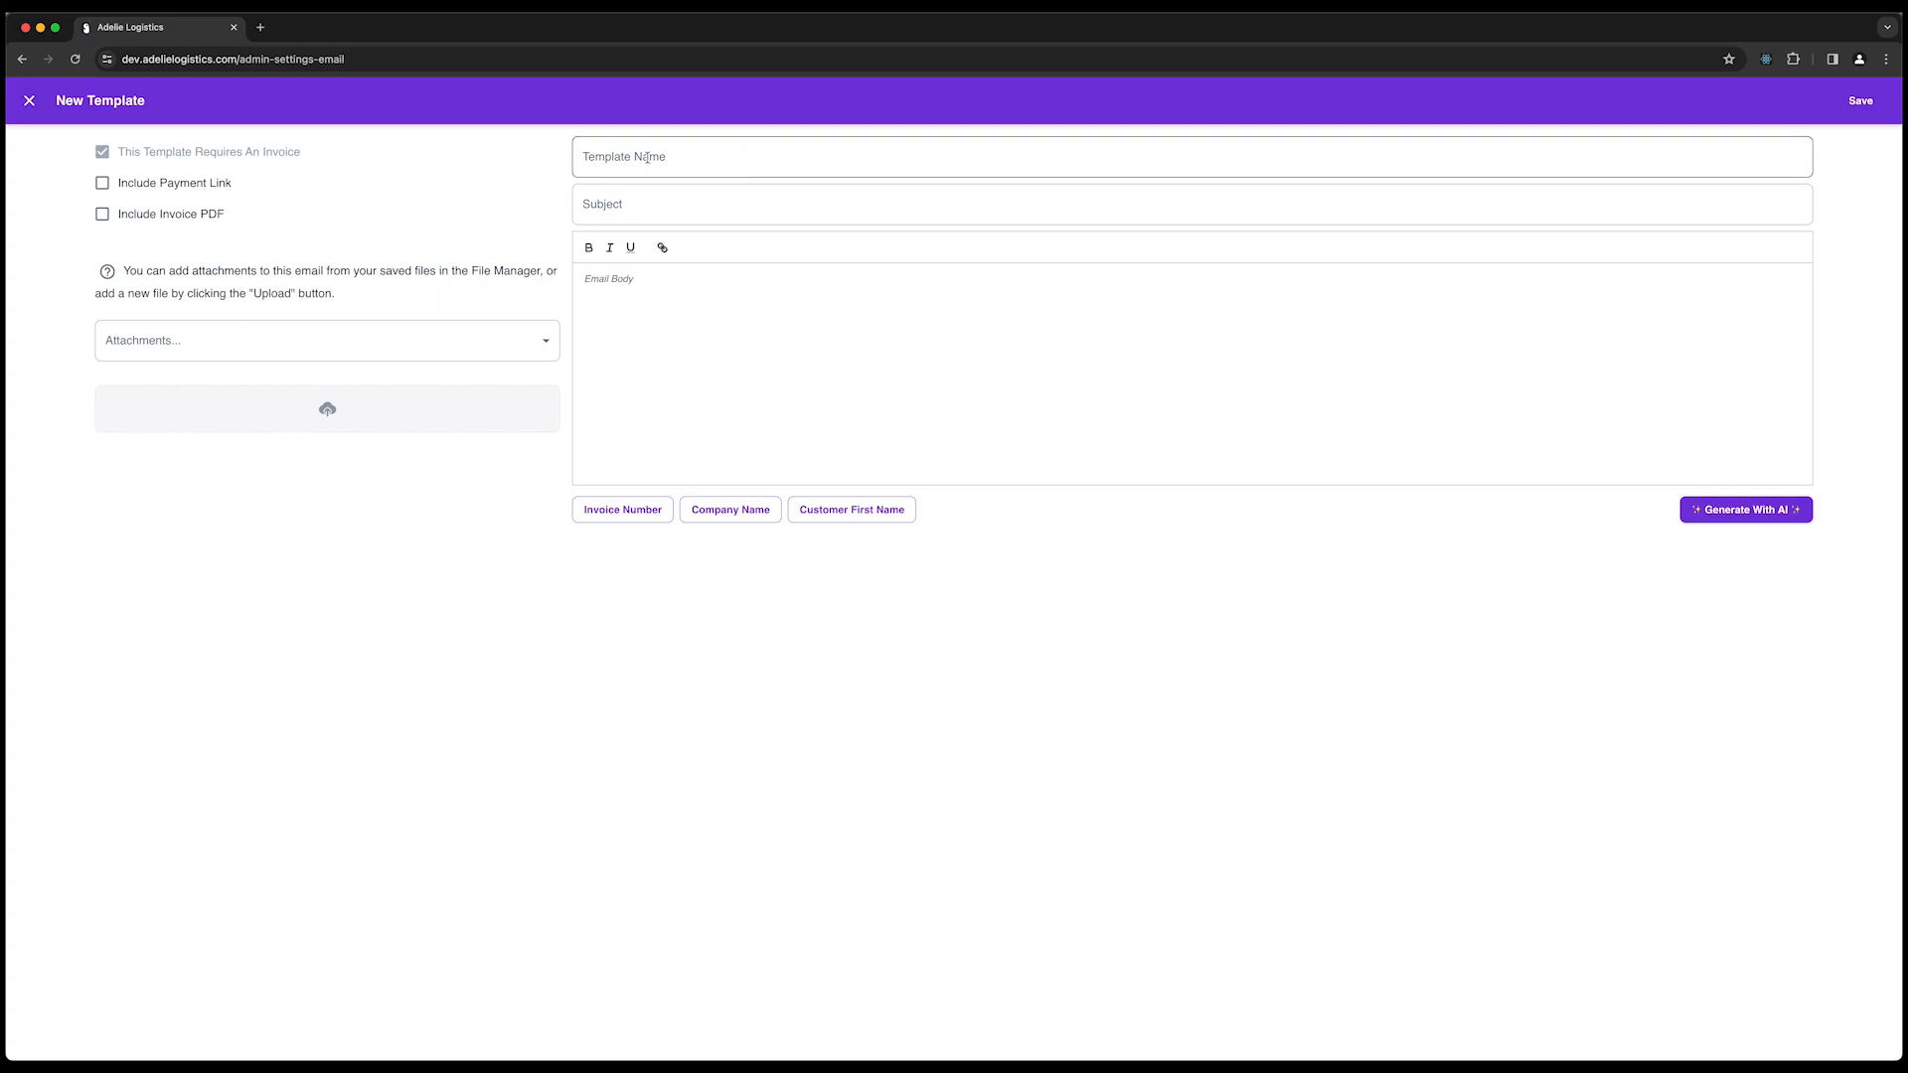
{"action": "left_click", "coordinate": [696, 154]}
{"action": "type", "text": "E"}
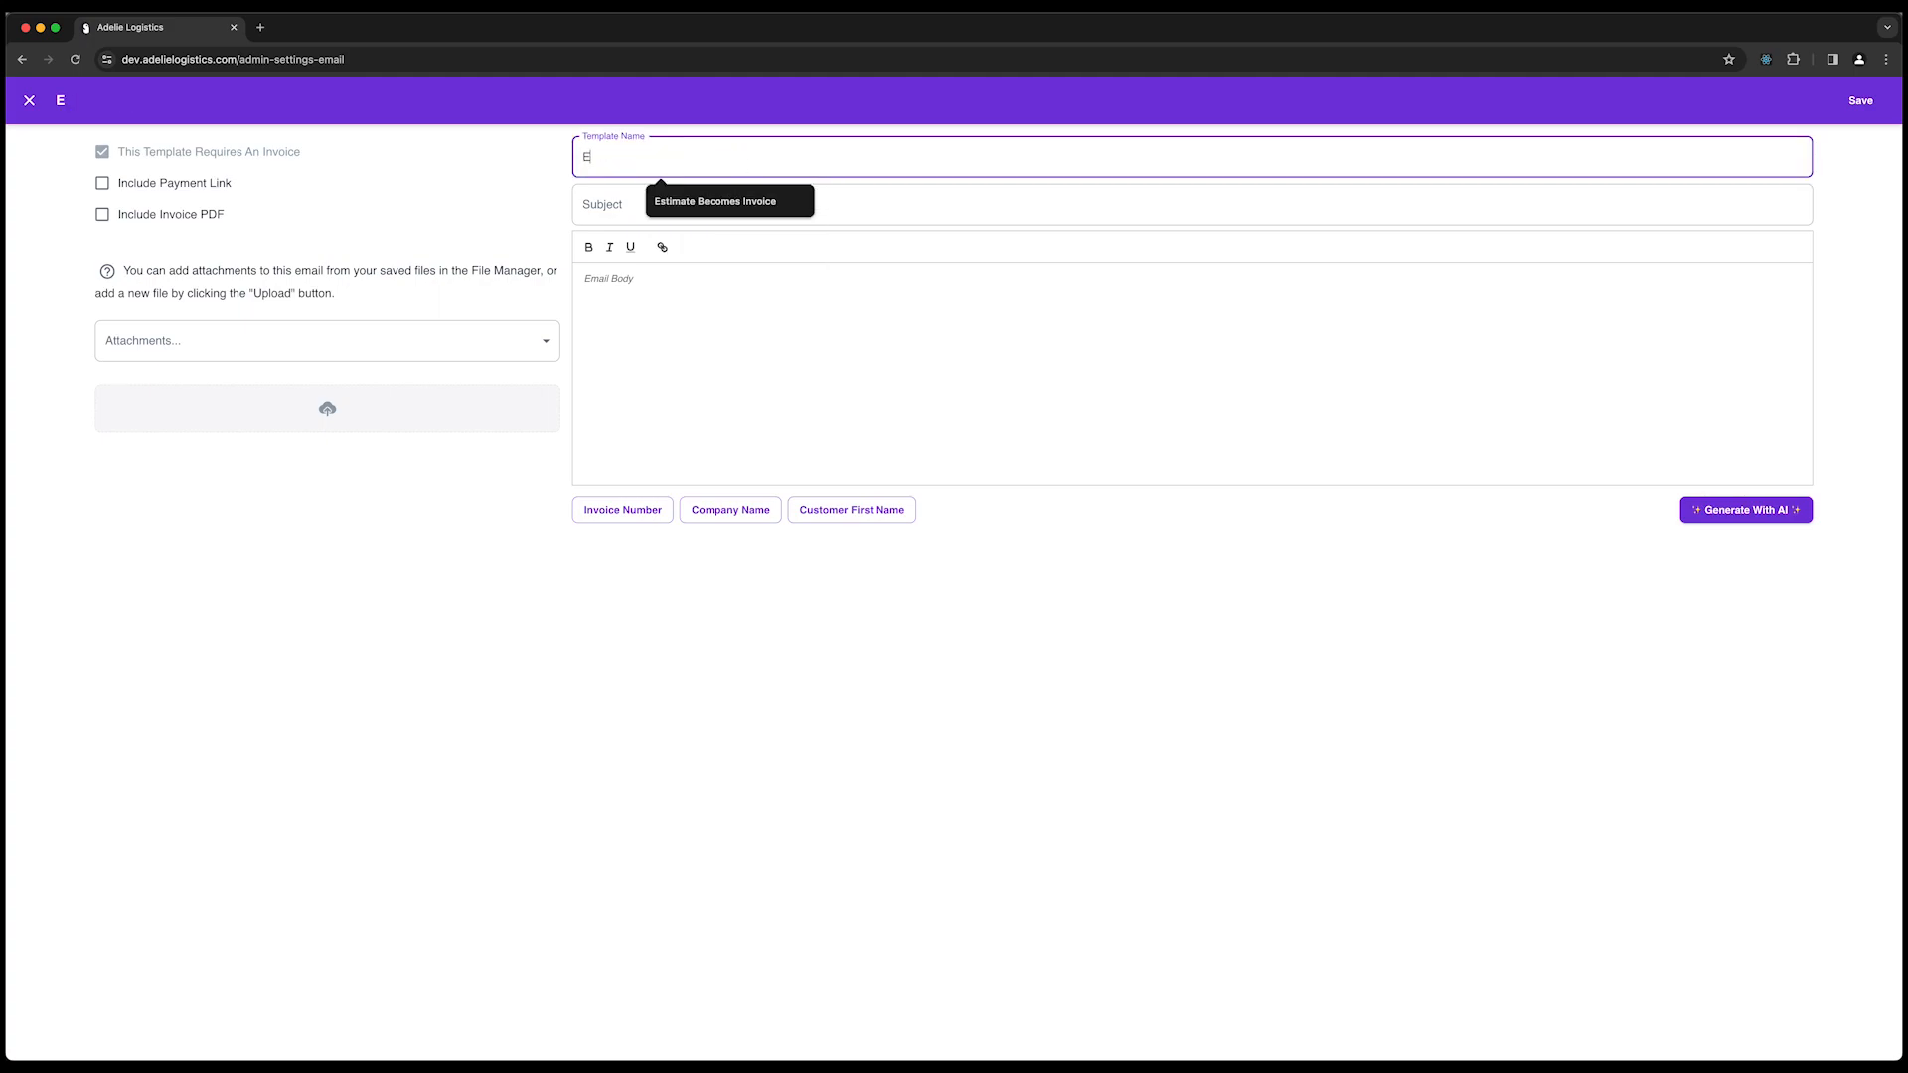
{"action": "type", "text": "vent Reminder"}
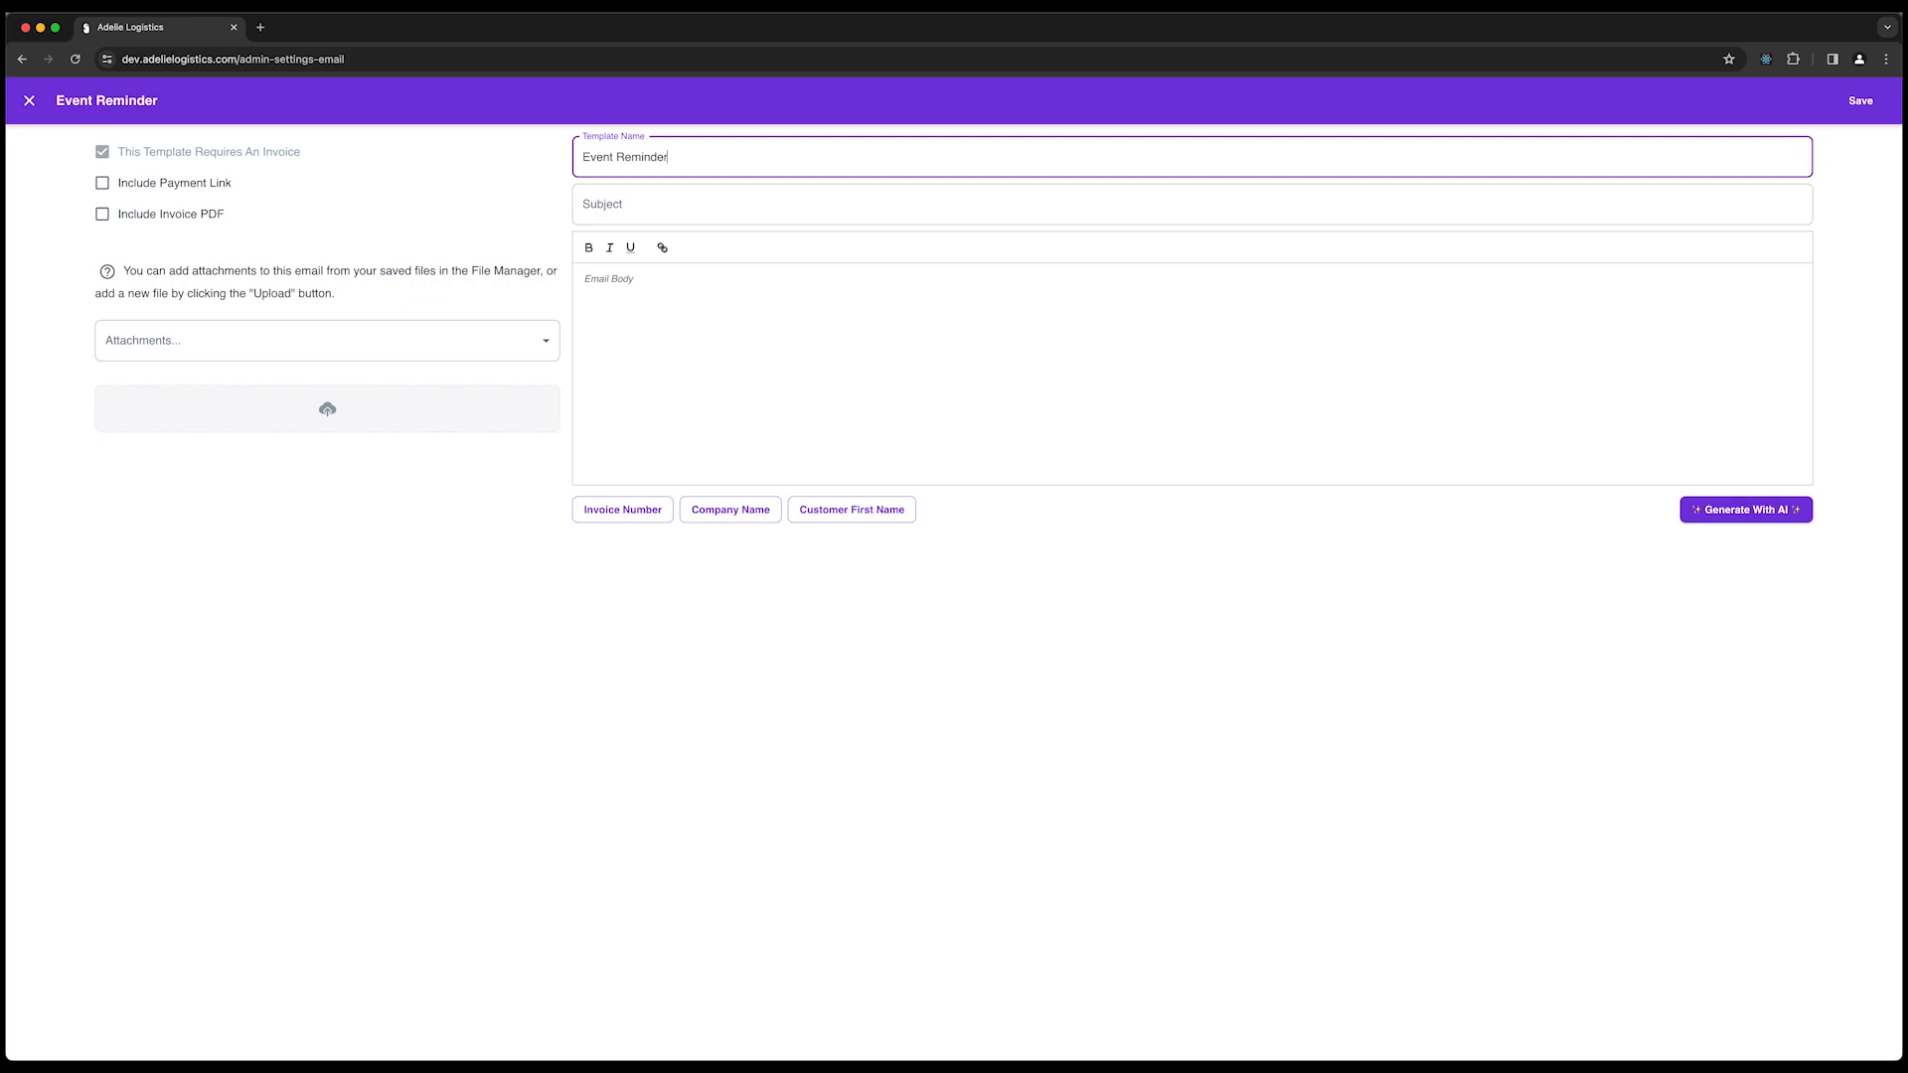
{"action": "type", "text": " Equipment Checklist"}
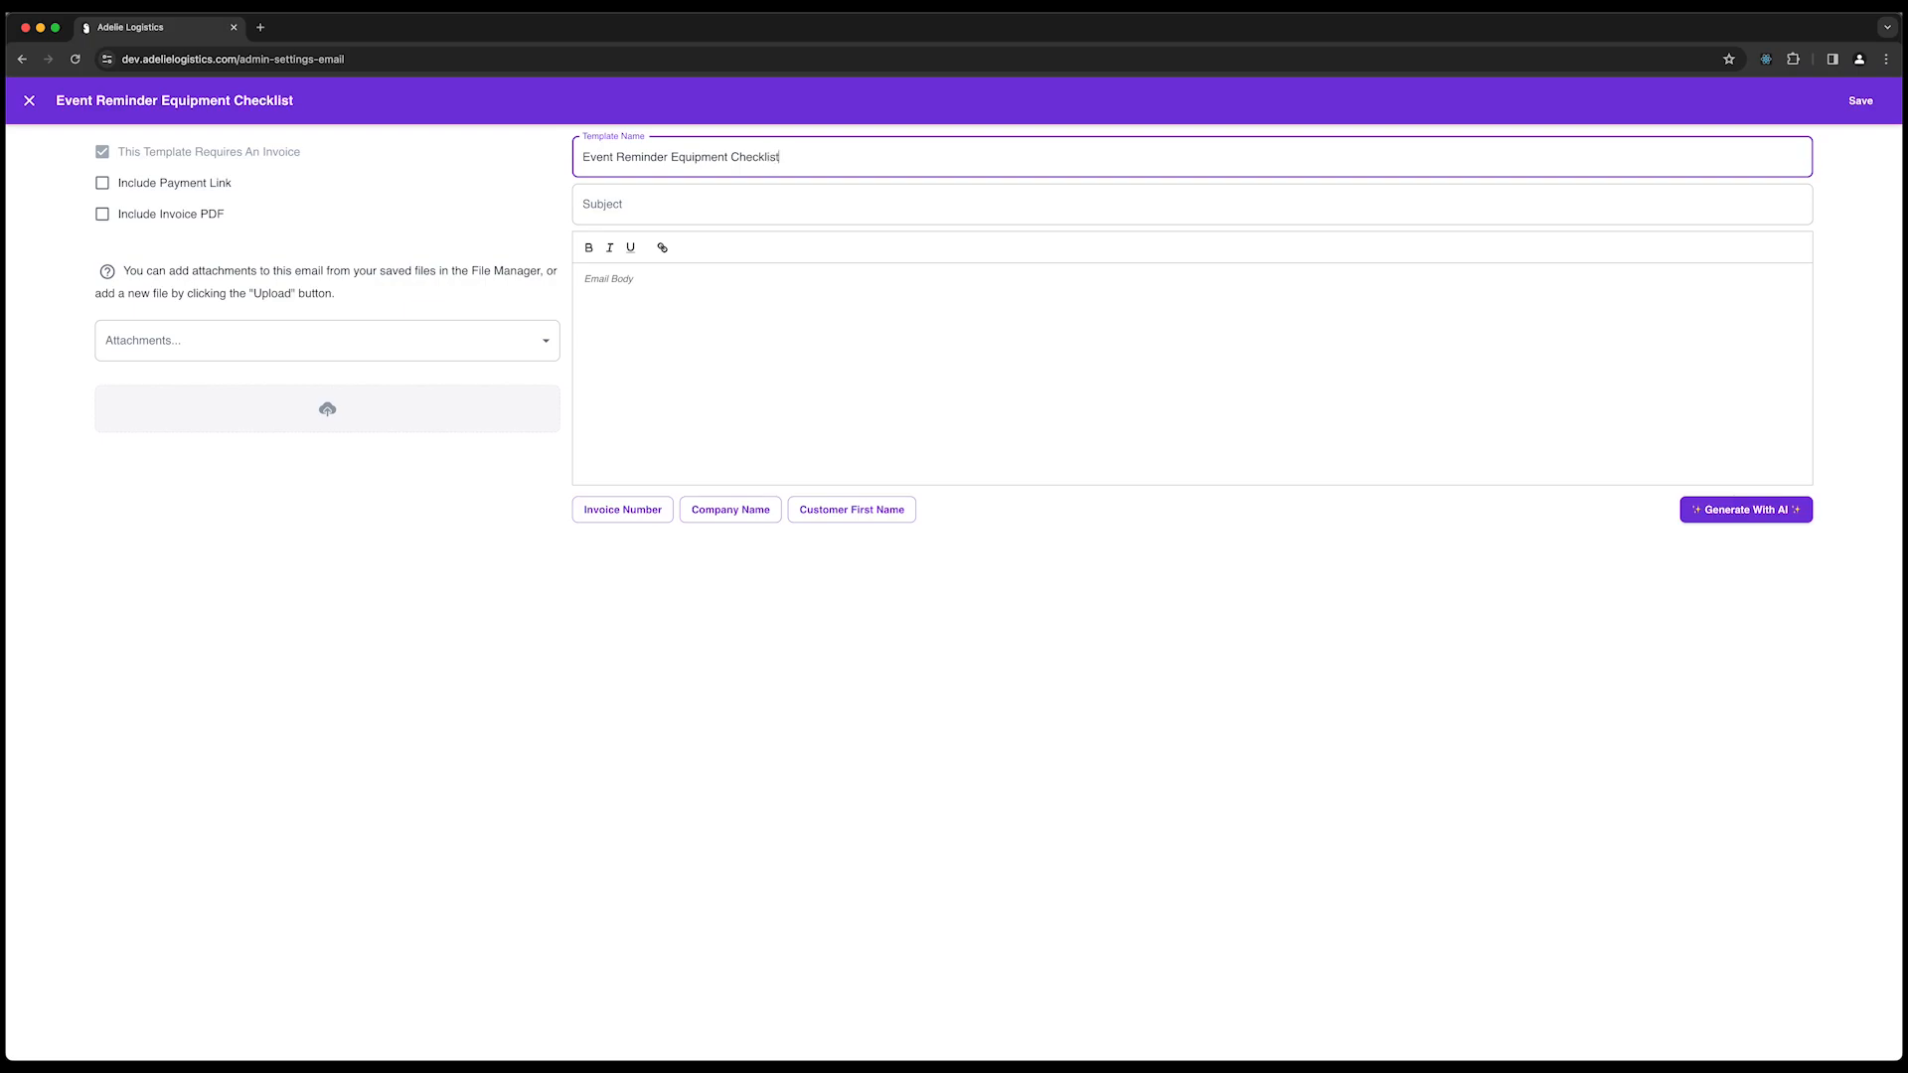
{"action": "key", "text": "super+a"}
{"action": "key", "text": "super+c"}
{"action": "left_click", "coordinate": [732, 204]}
{"action": "key", "text": "super+v"}
Generate the template's email body with AI and attach the saved file Equipment Instructions.pdf.
{"action": "left_click", "coordinate": [680, 379]}
{"action": "left_click", "coordinate": [1697, 512]}
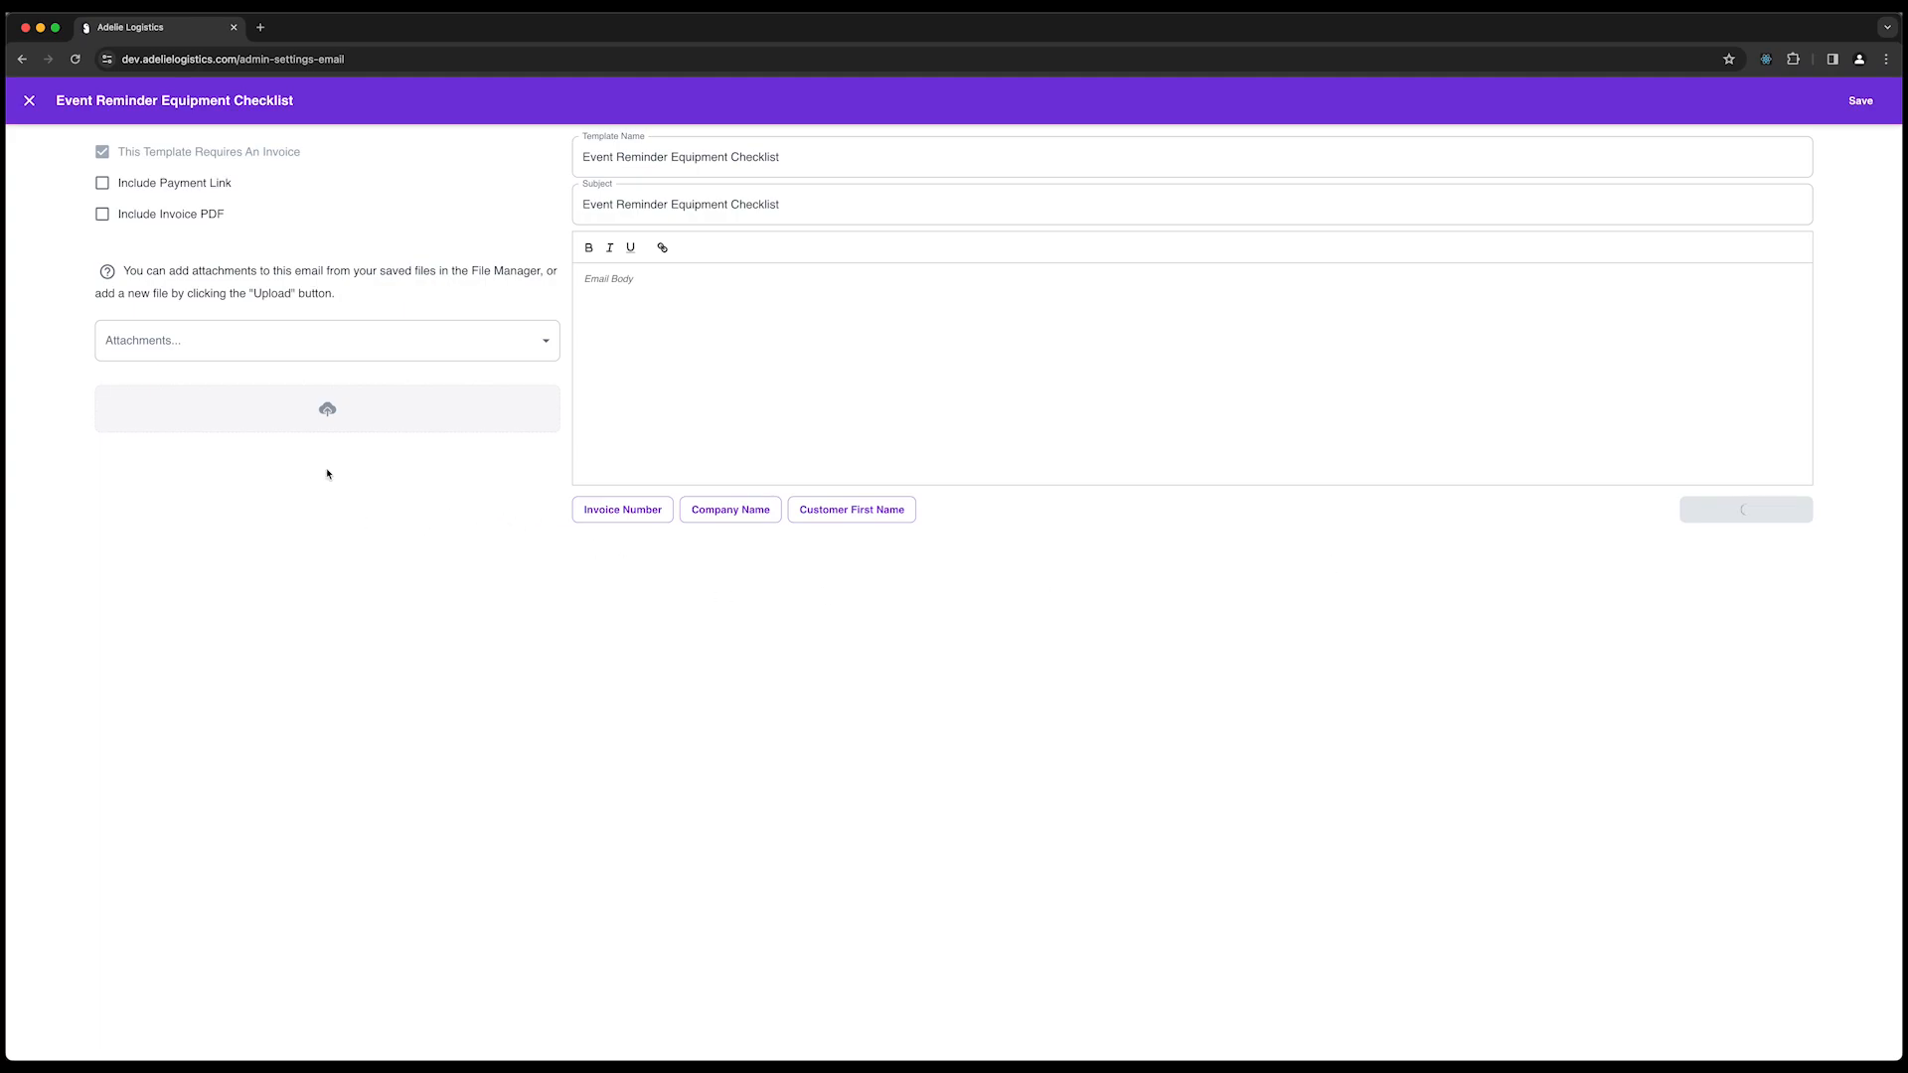
{"action": "left_click", "coordinate": [260, 337]}
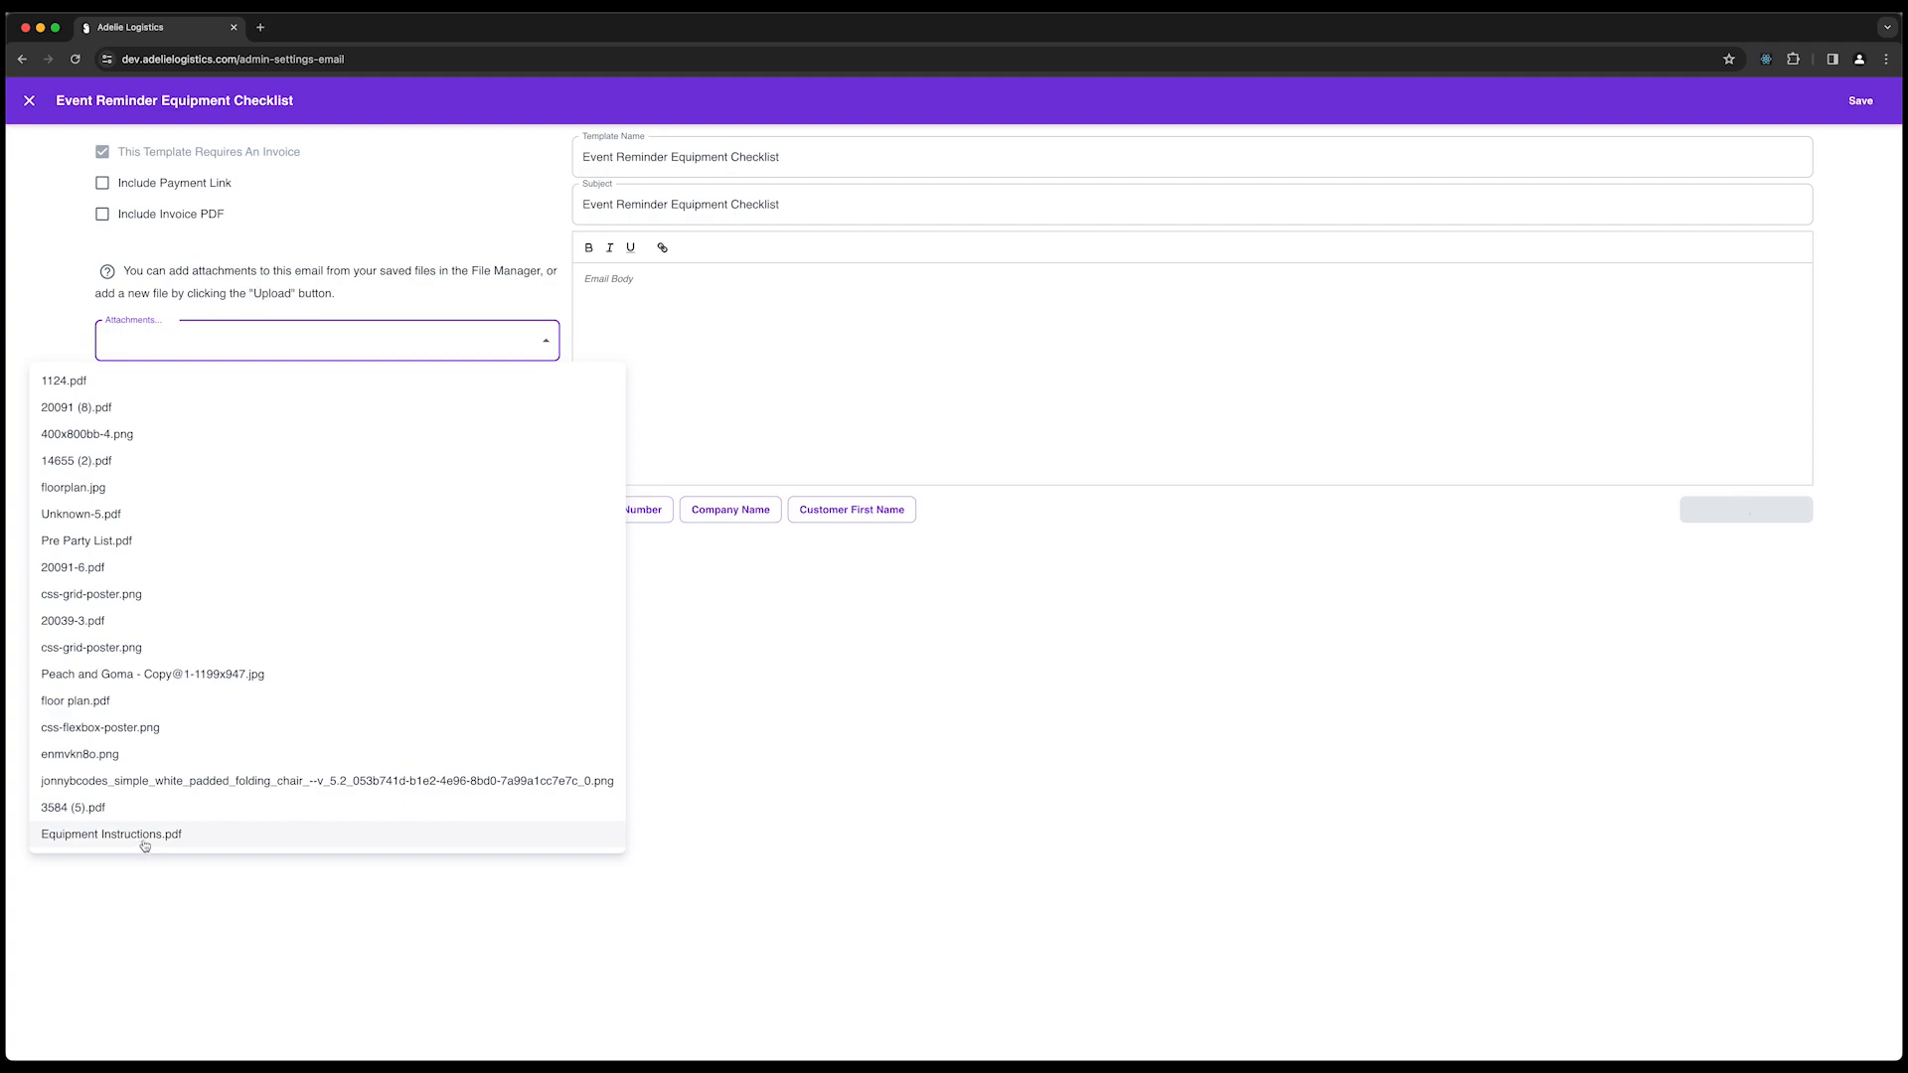
{"action": "left_click", "coordinate": [148, 837]}
{"action": "left_click", "coordinate": [401, 614]}
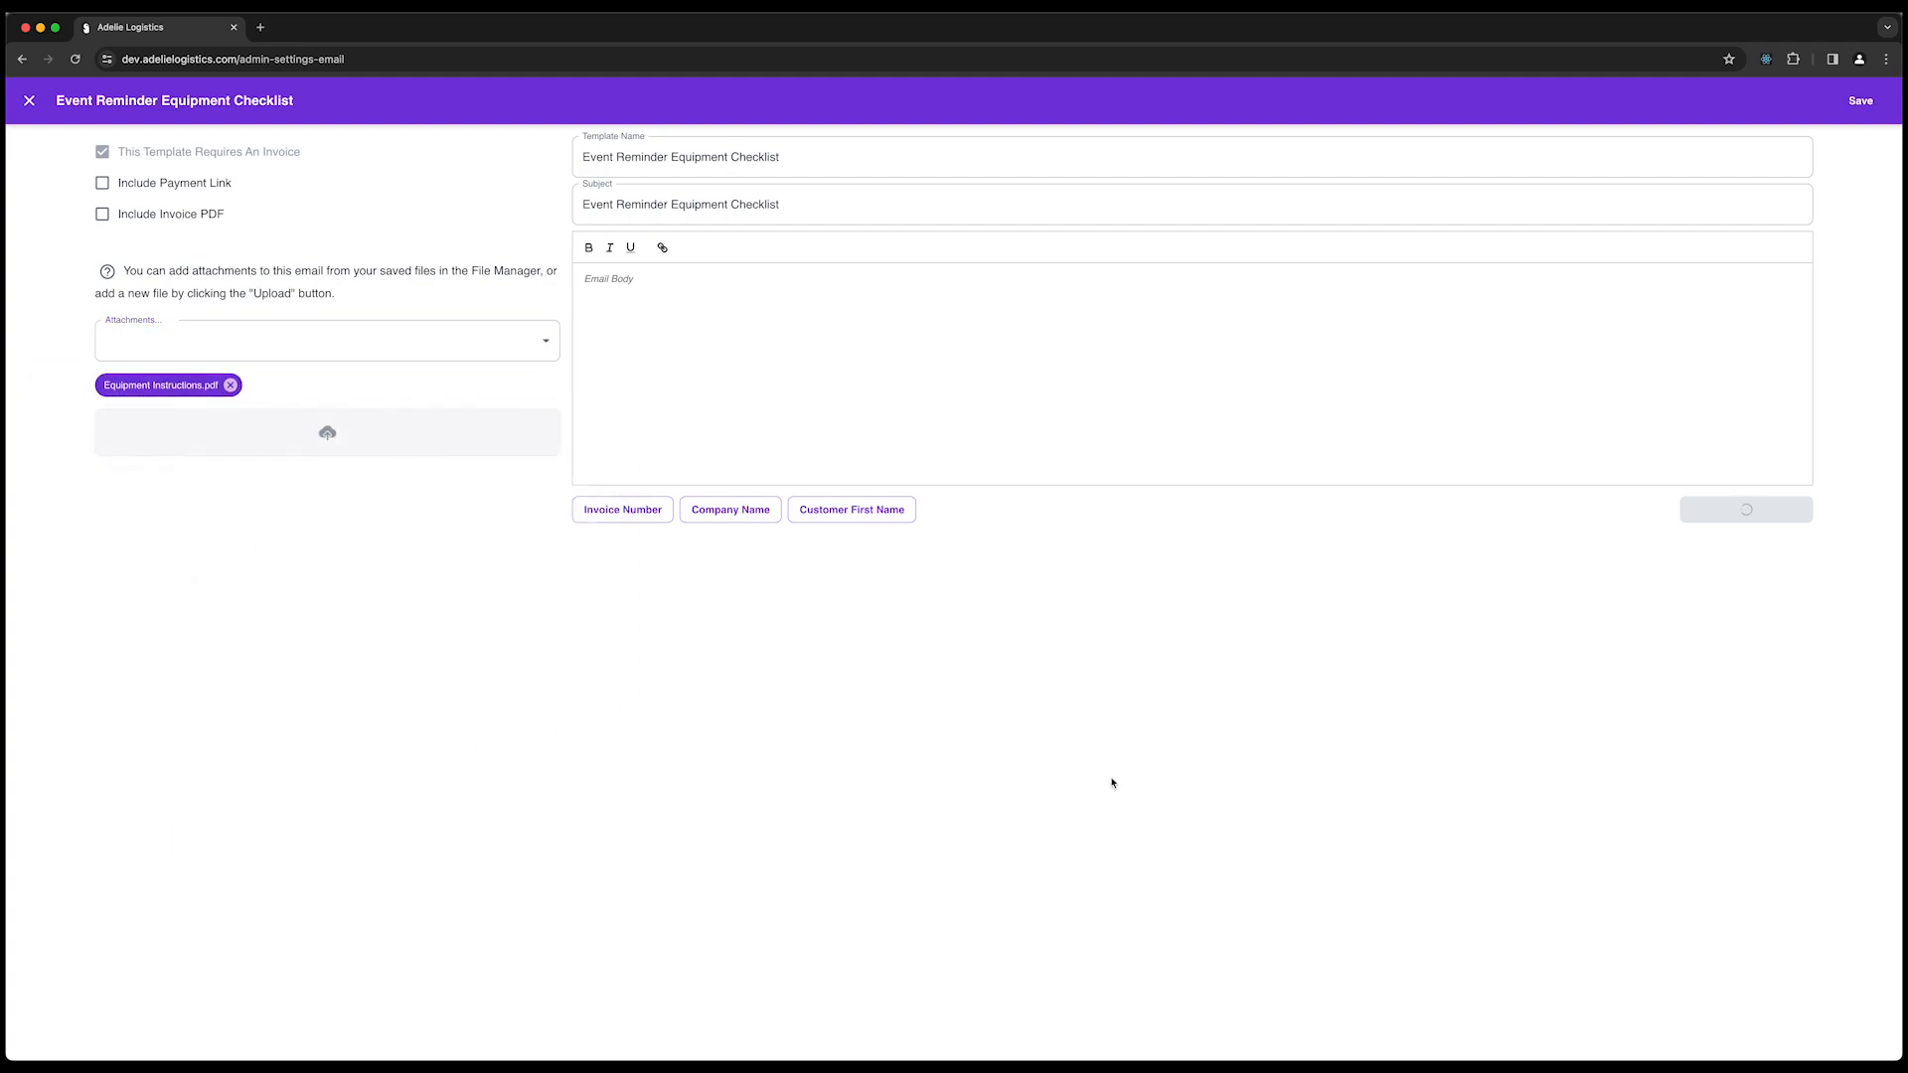
Check the generated email body and save the new template.
{"action": "left_click_drag", "start_coordinate": [695, 427], "coordinate": [586, 281]}
{"action": "left_click", "coordinate": [905, 658]}
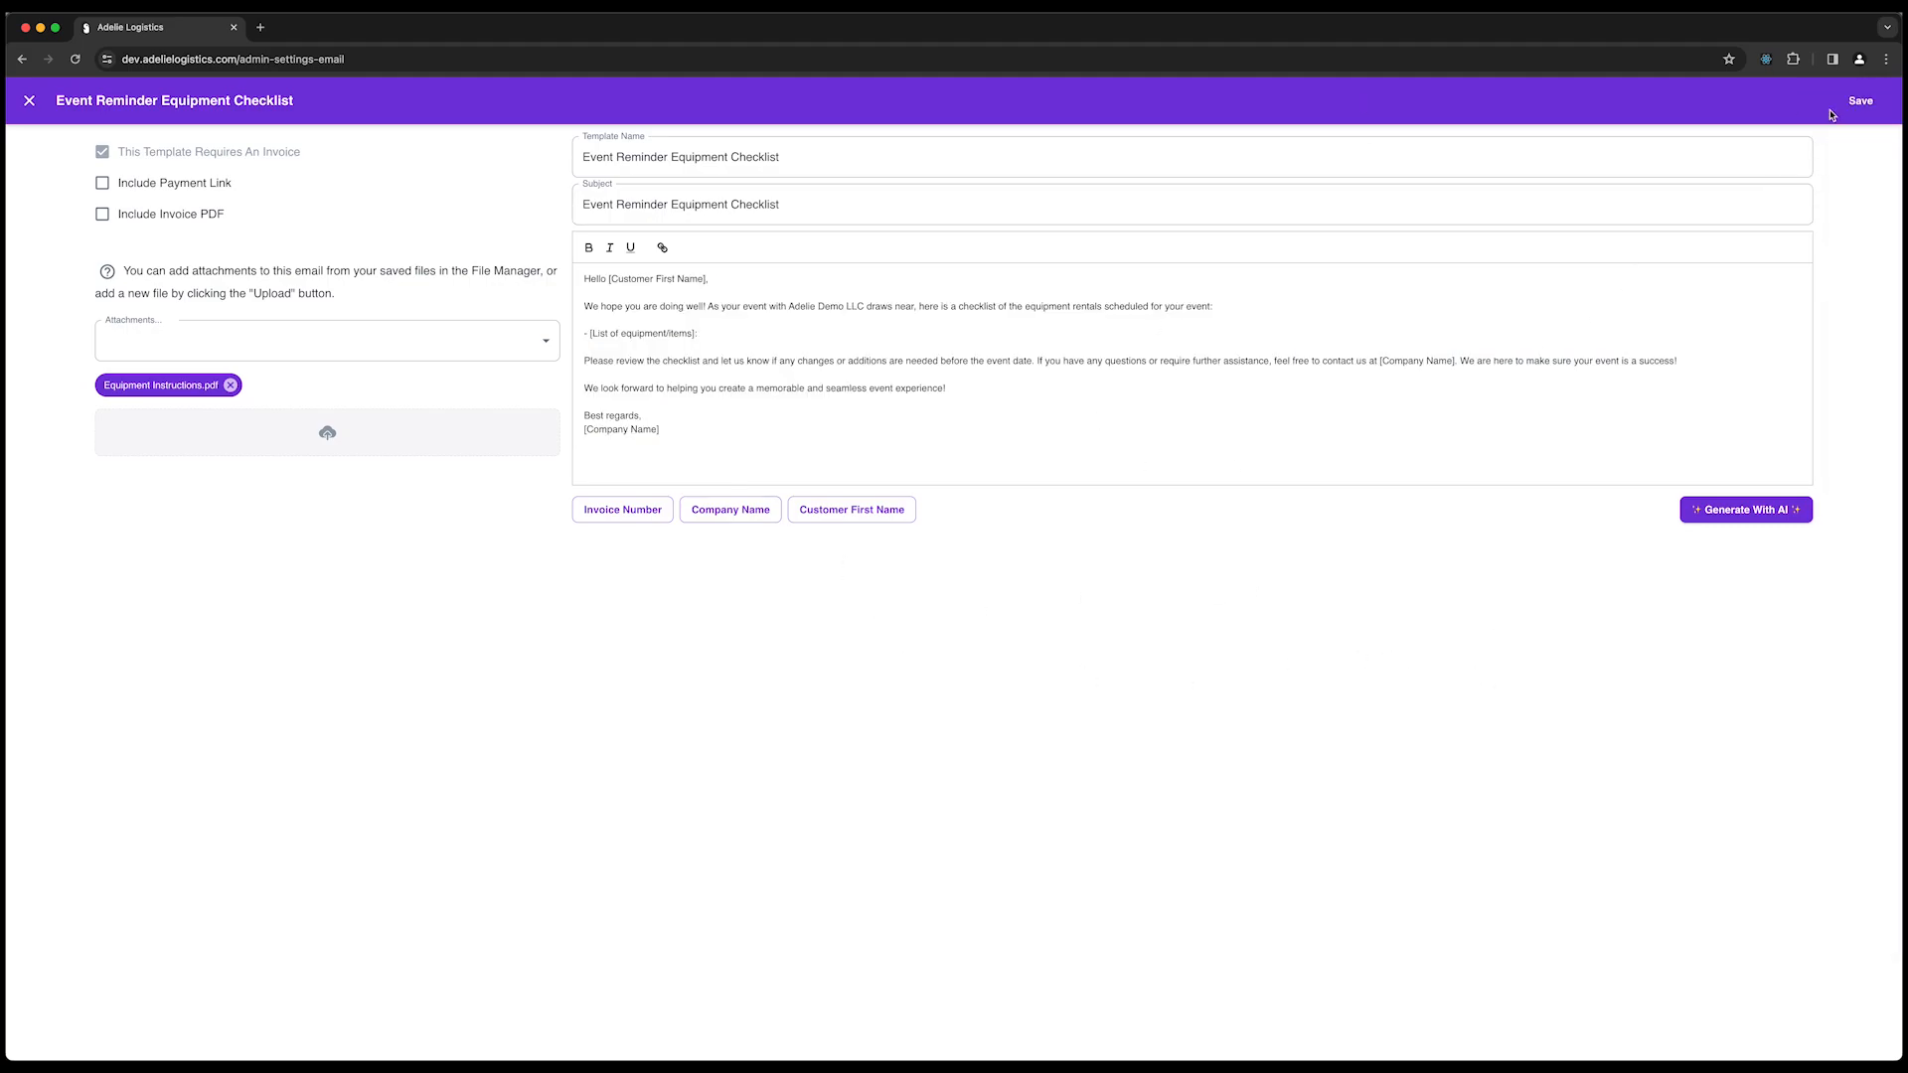
{"action": "left_click", "coordinate": [1848, 104]}
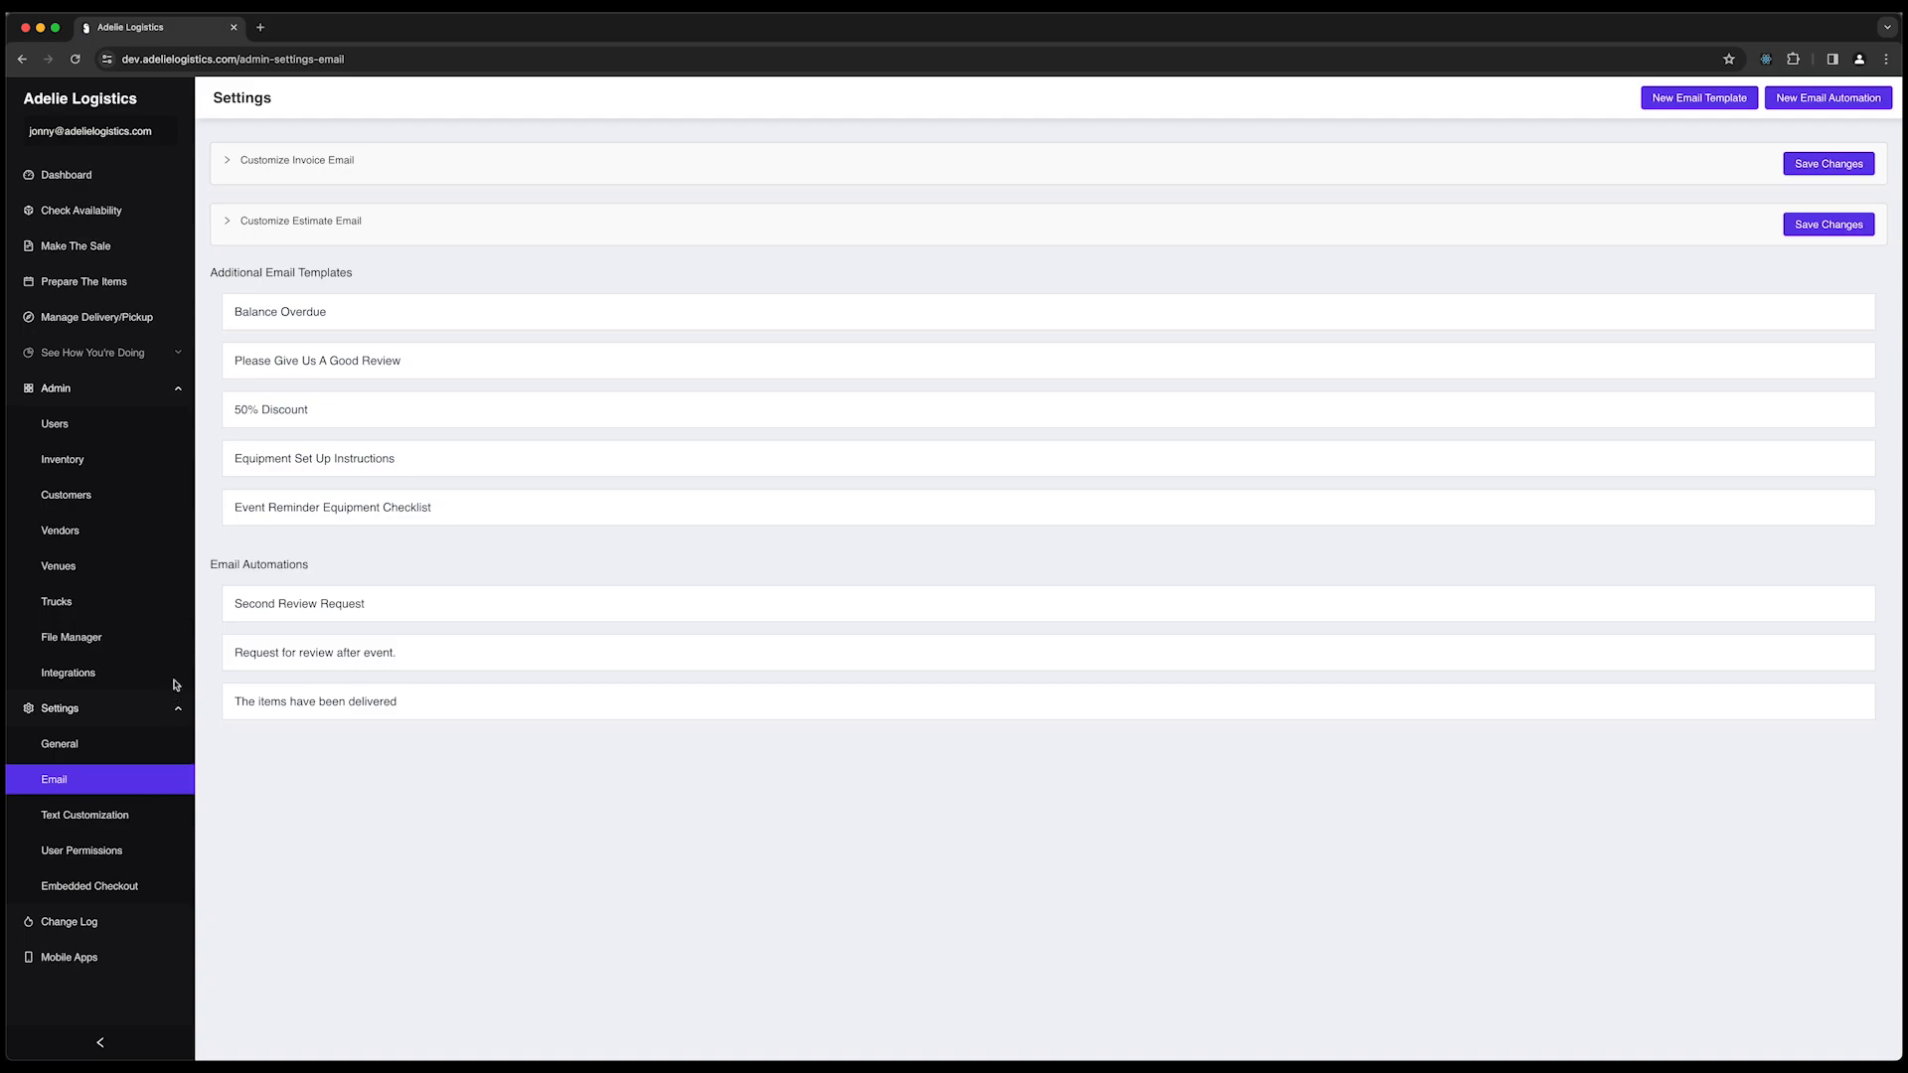
Start a new email automation and read the explanation of how email automations work.
{"action": "left_click", "coordinate": [1822, 103]}
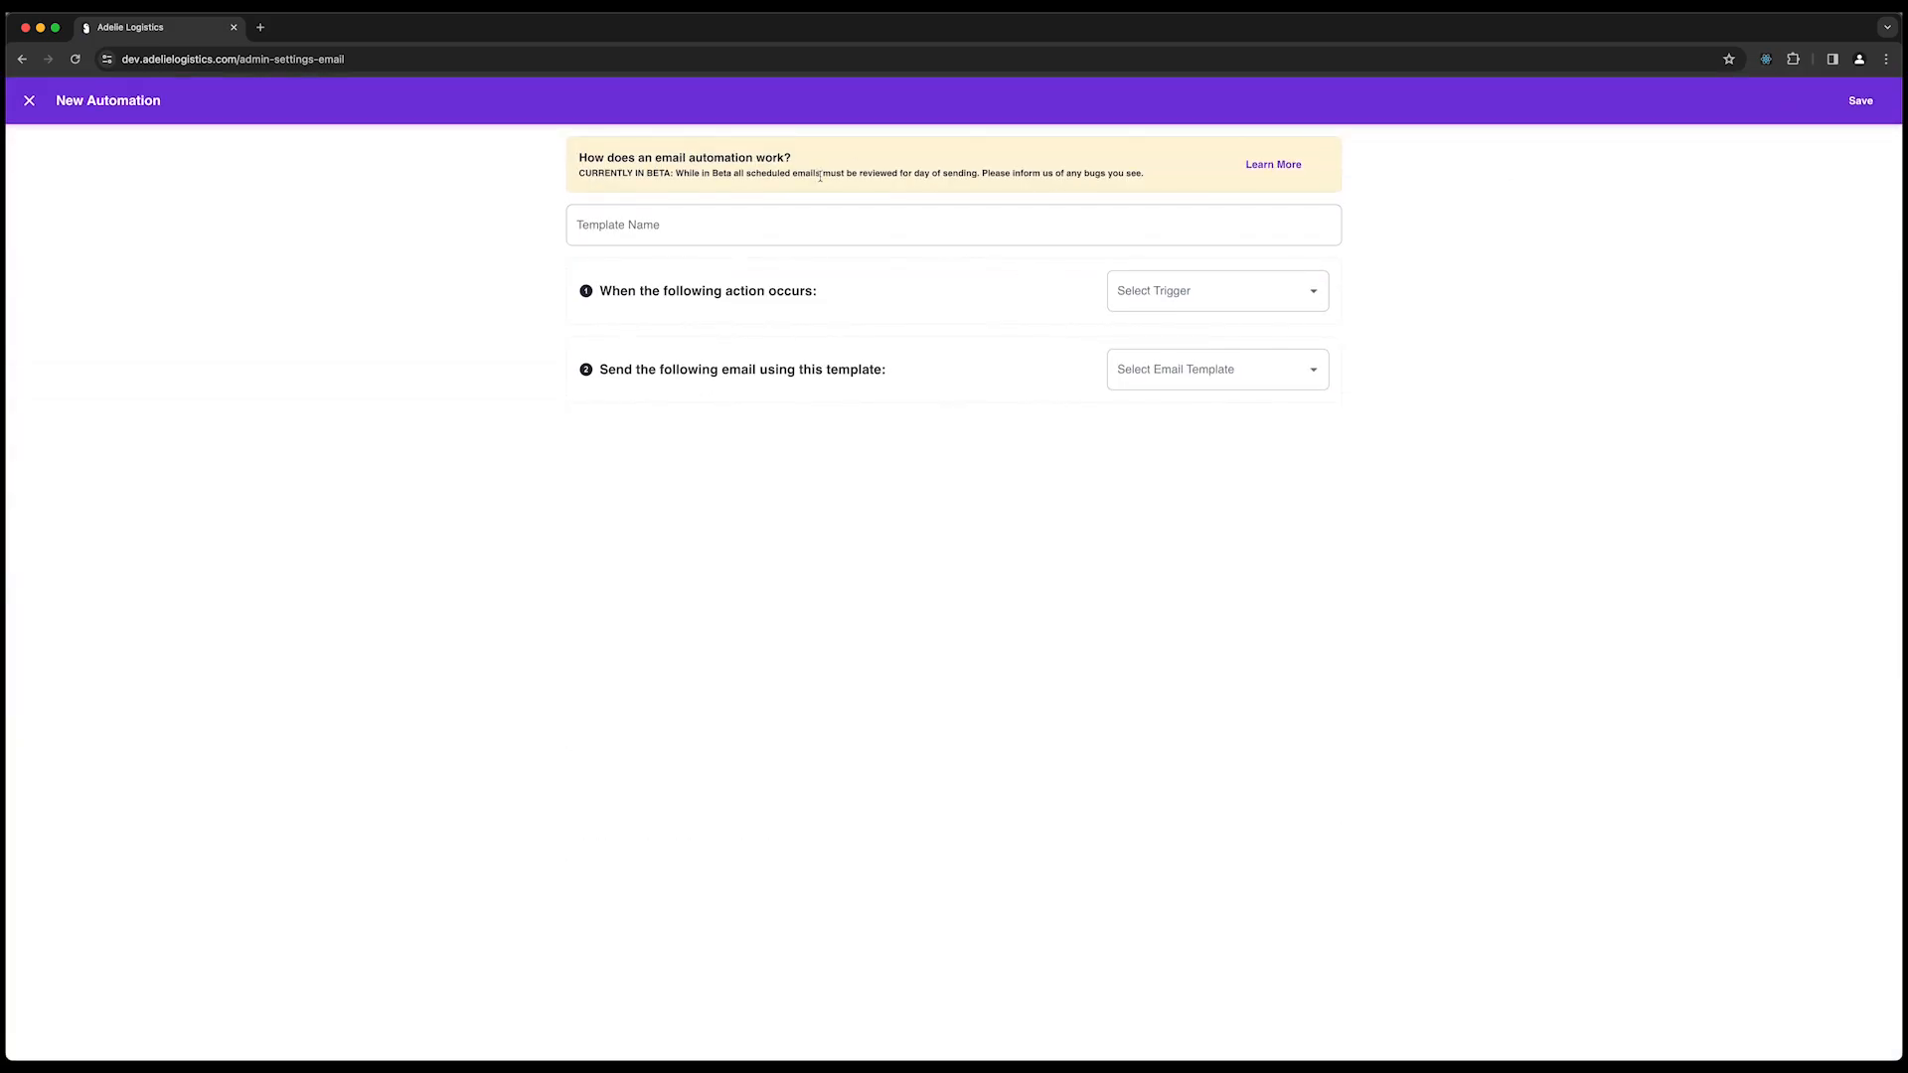
{"action": "left_click", "coordinate": [1276, 169]}
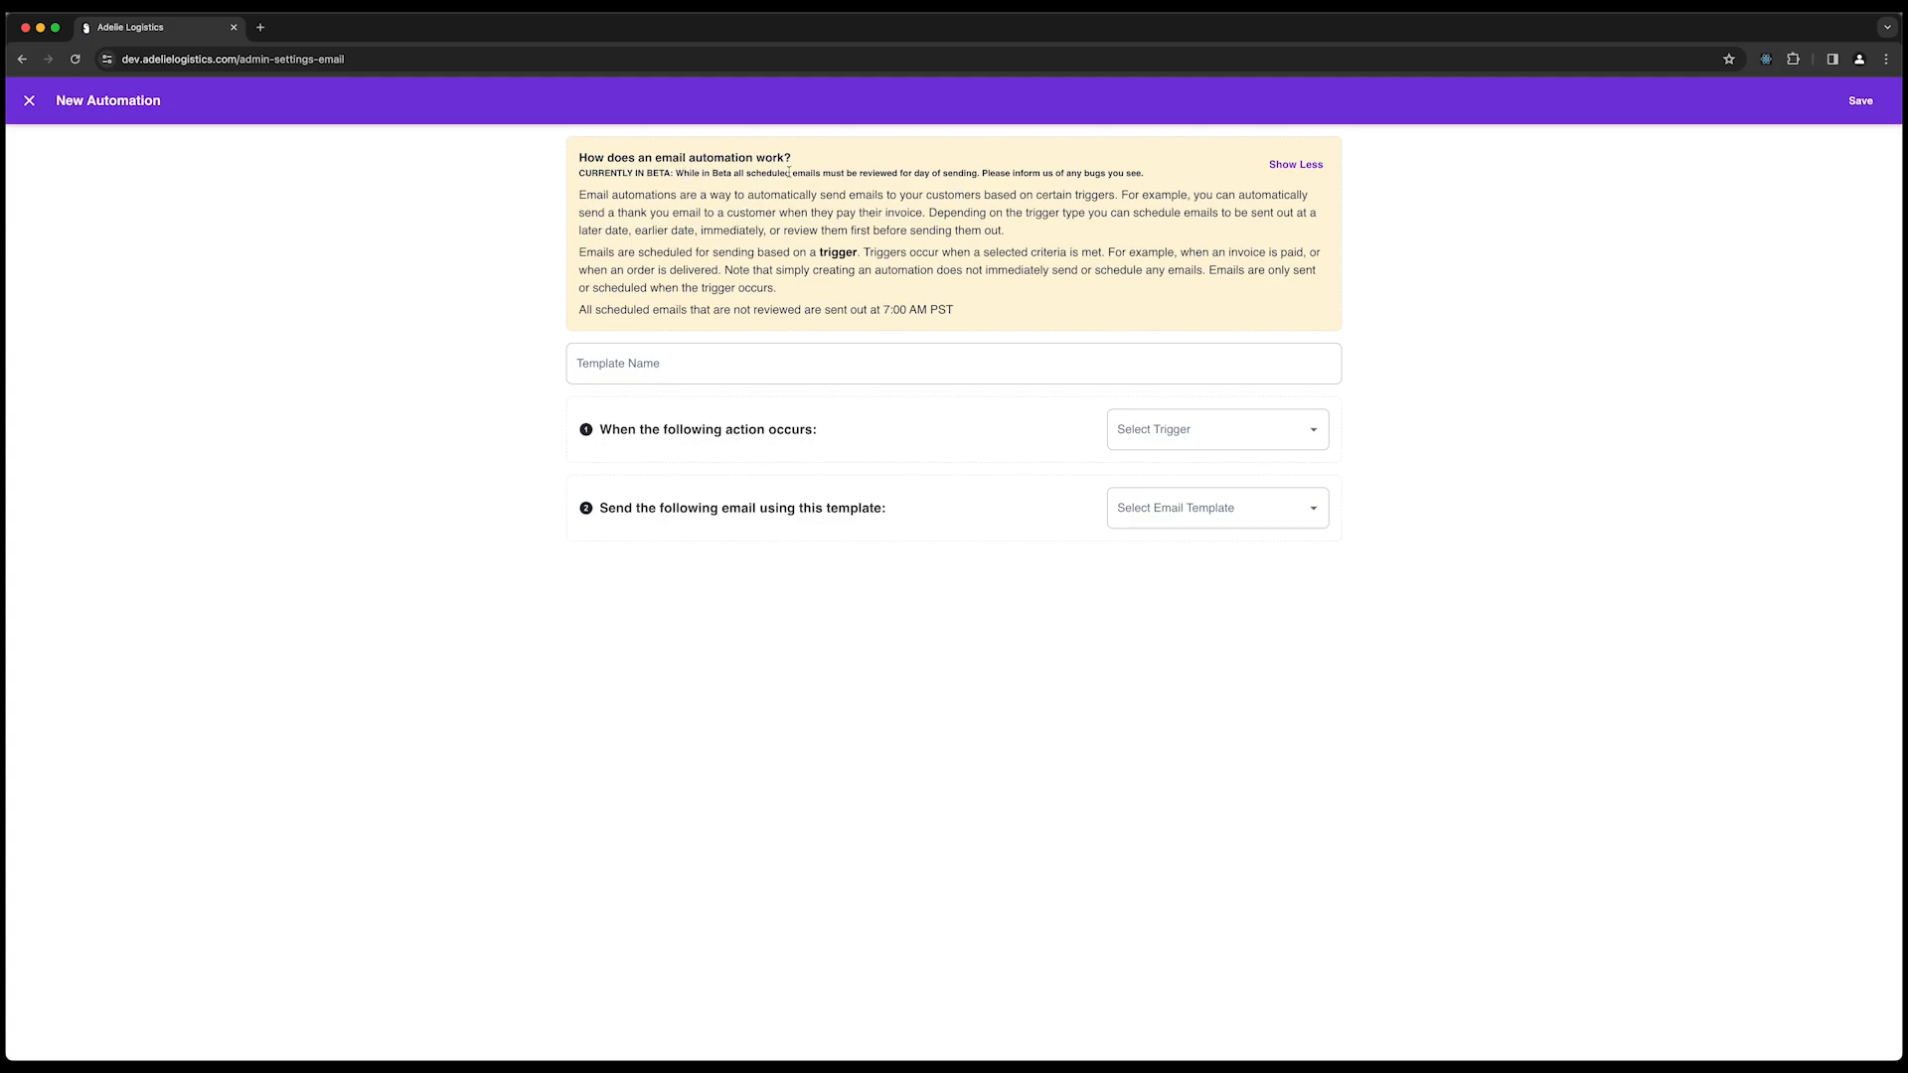
{"action": "left_click", "coordinate": [1296, 164]}
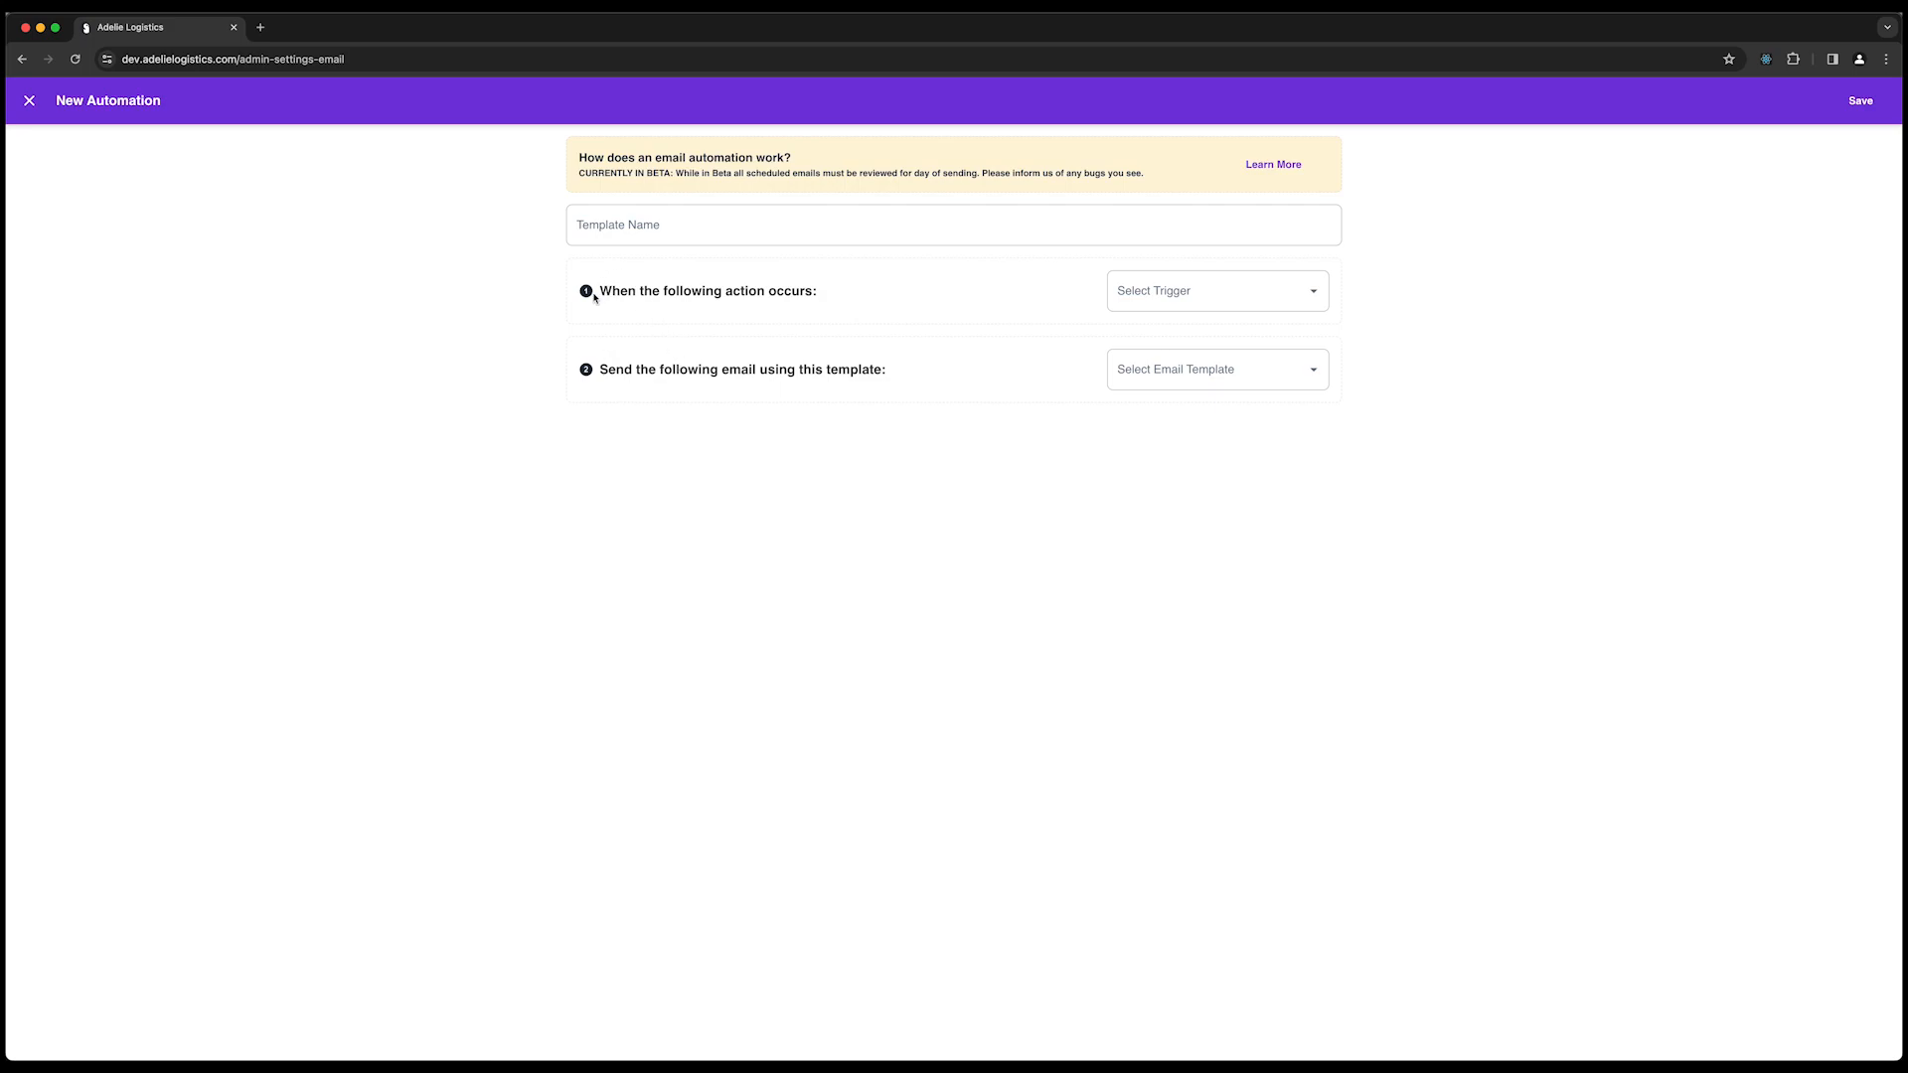
Set the automation's trigger to Rental Start Date and its email template to Event Reminder Equipment Checklist.
{"action": "left_click_drag", "start_coordinate": [596, 294], "coordinate": [834, 298]}
{"action": "left_click", "coordinate": [874, 304]}
{"action": "left_click", "coordinate": [1269, 290]}
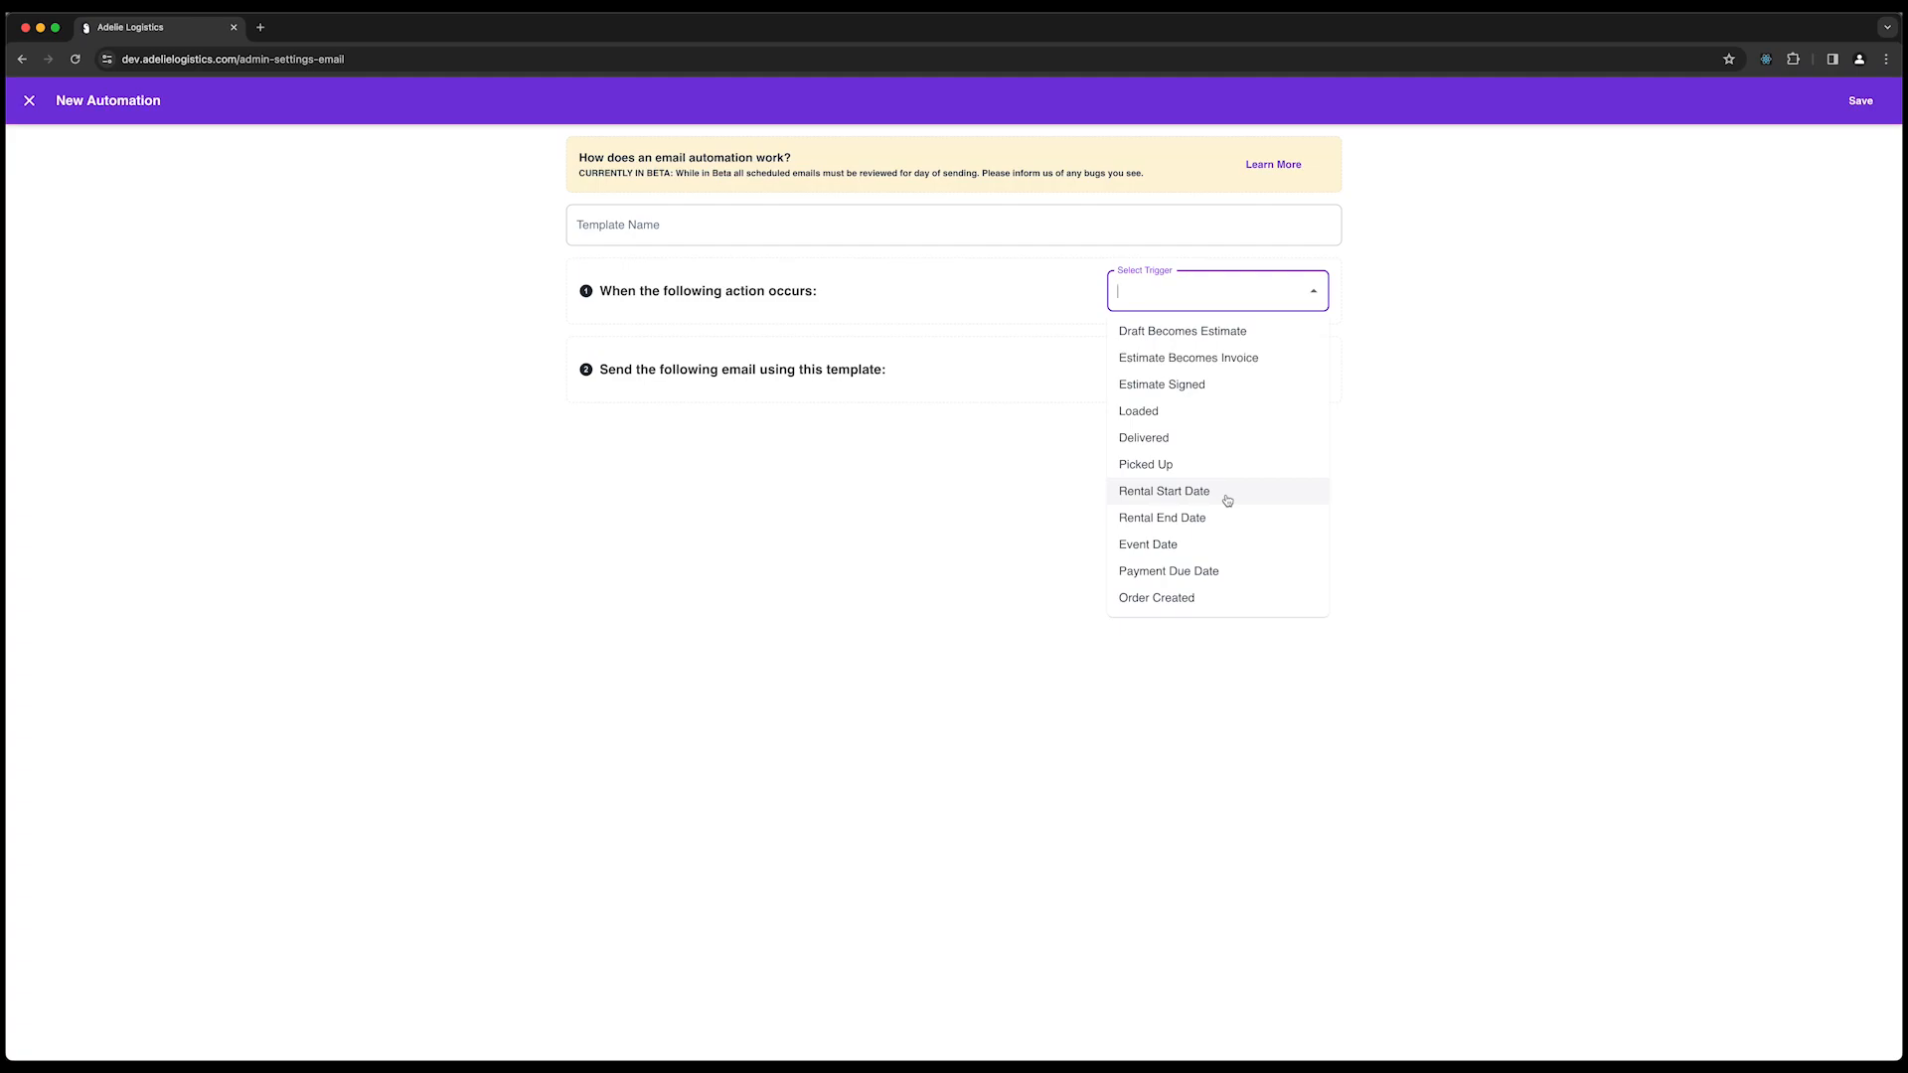
{"action": "left_click", "coordinate": [973, 488]}
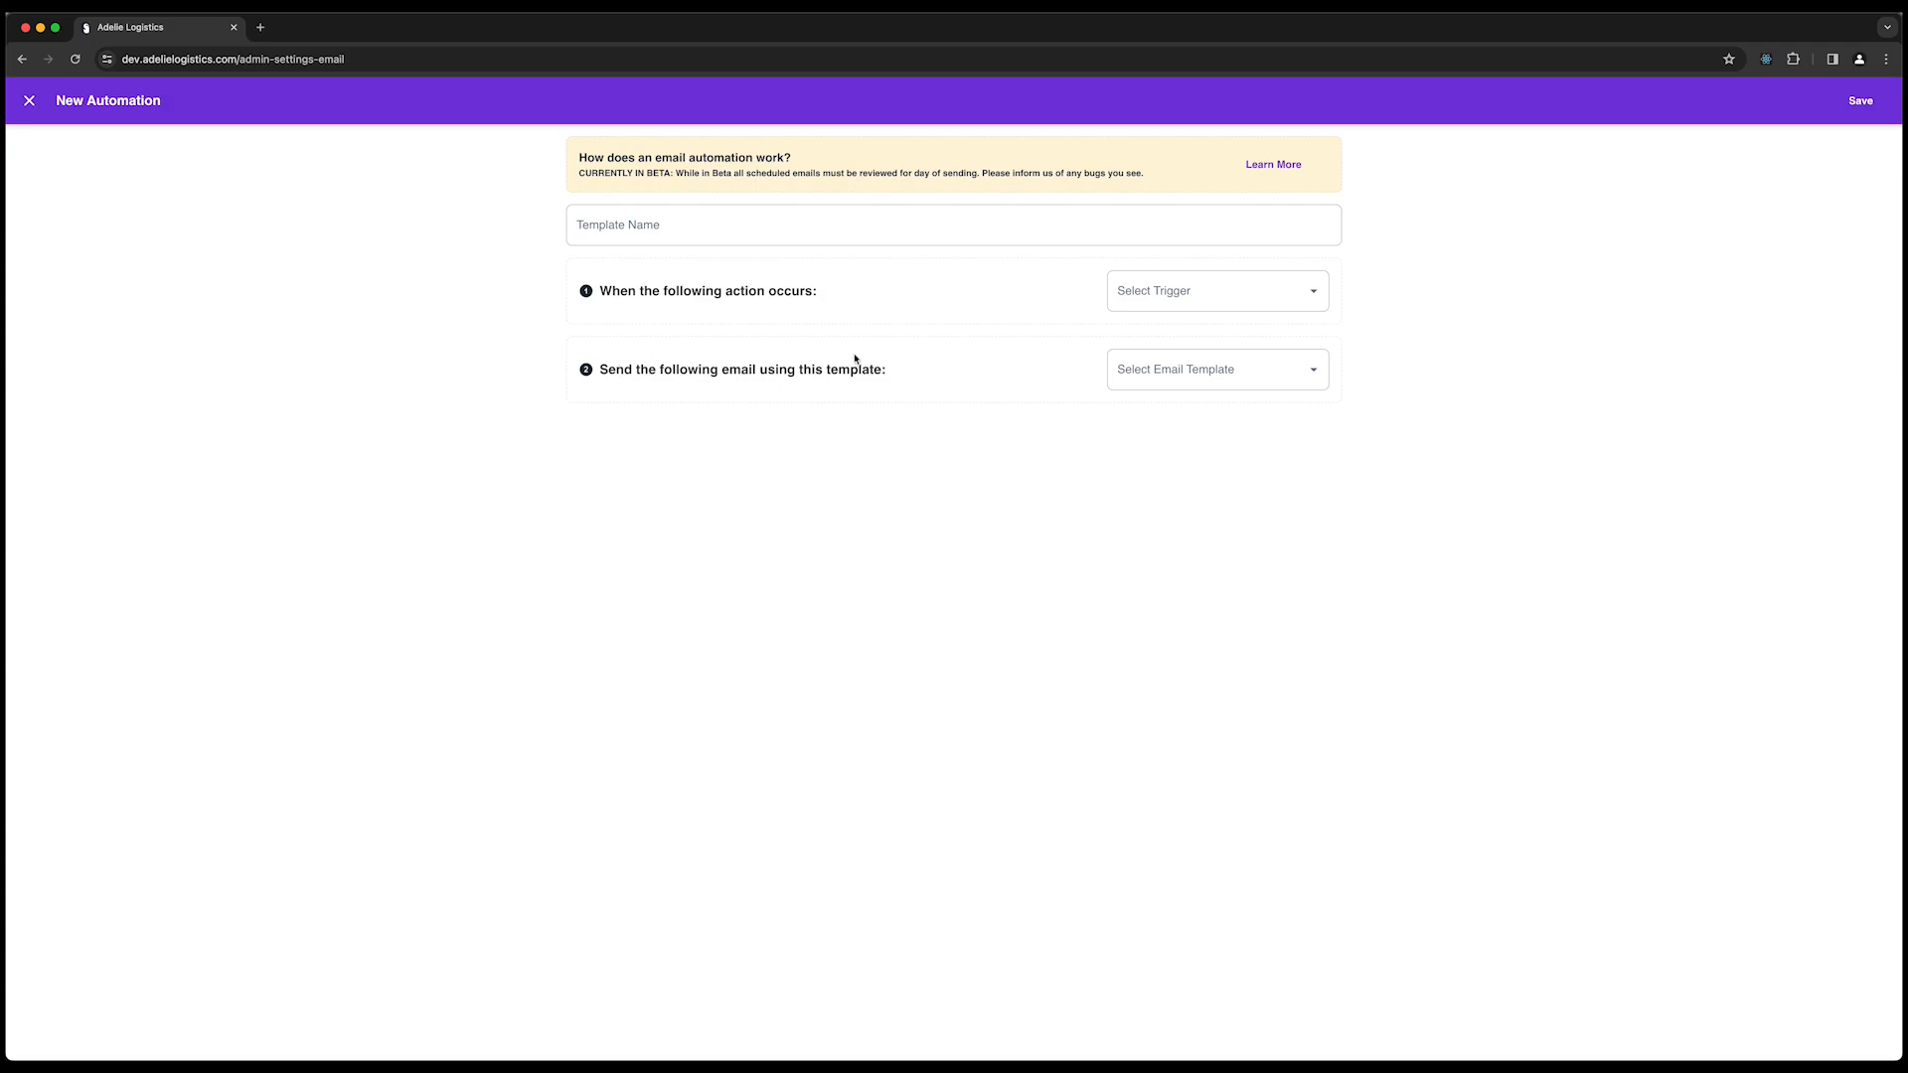
{"action": "left_click", "coordinate": [1224, 294]}
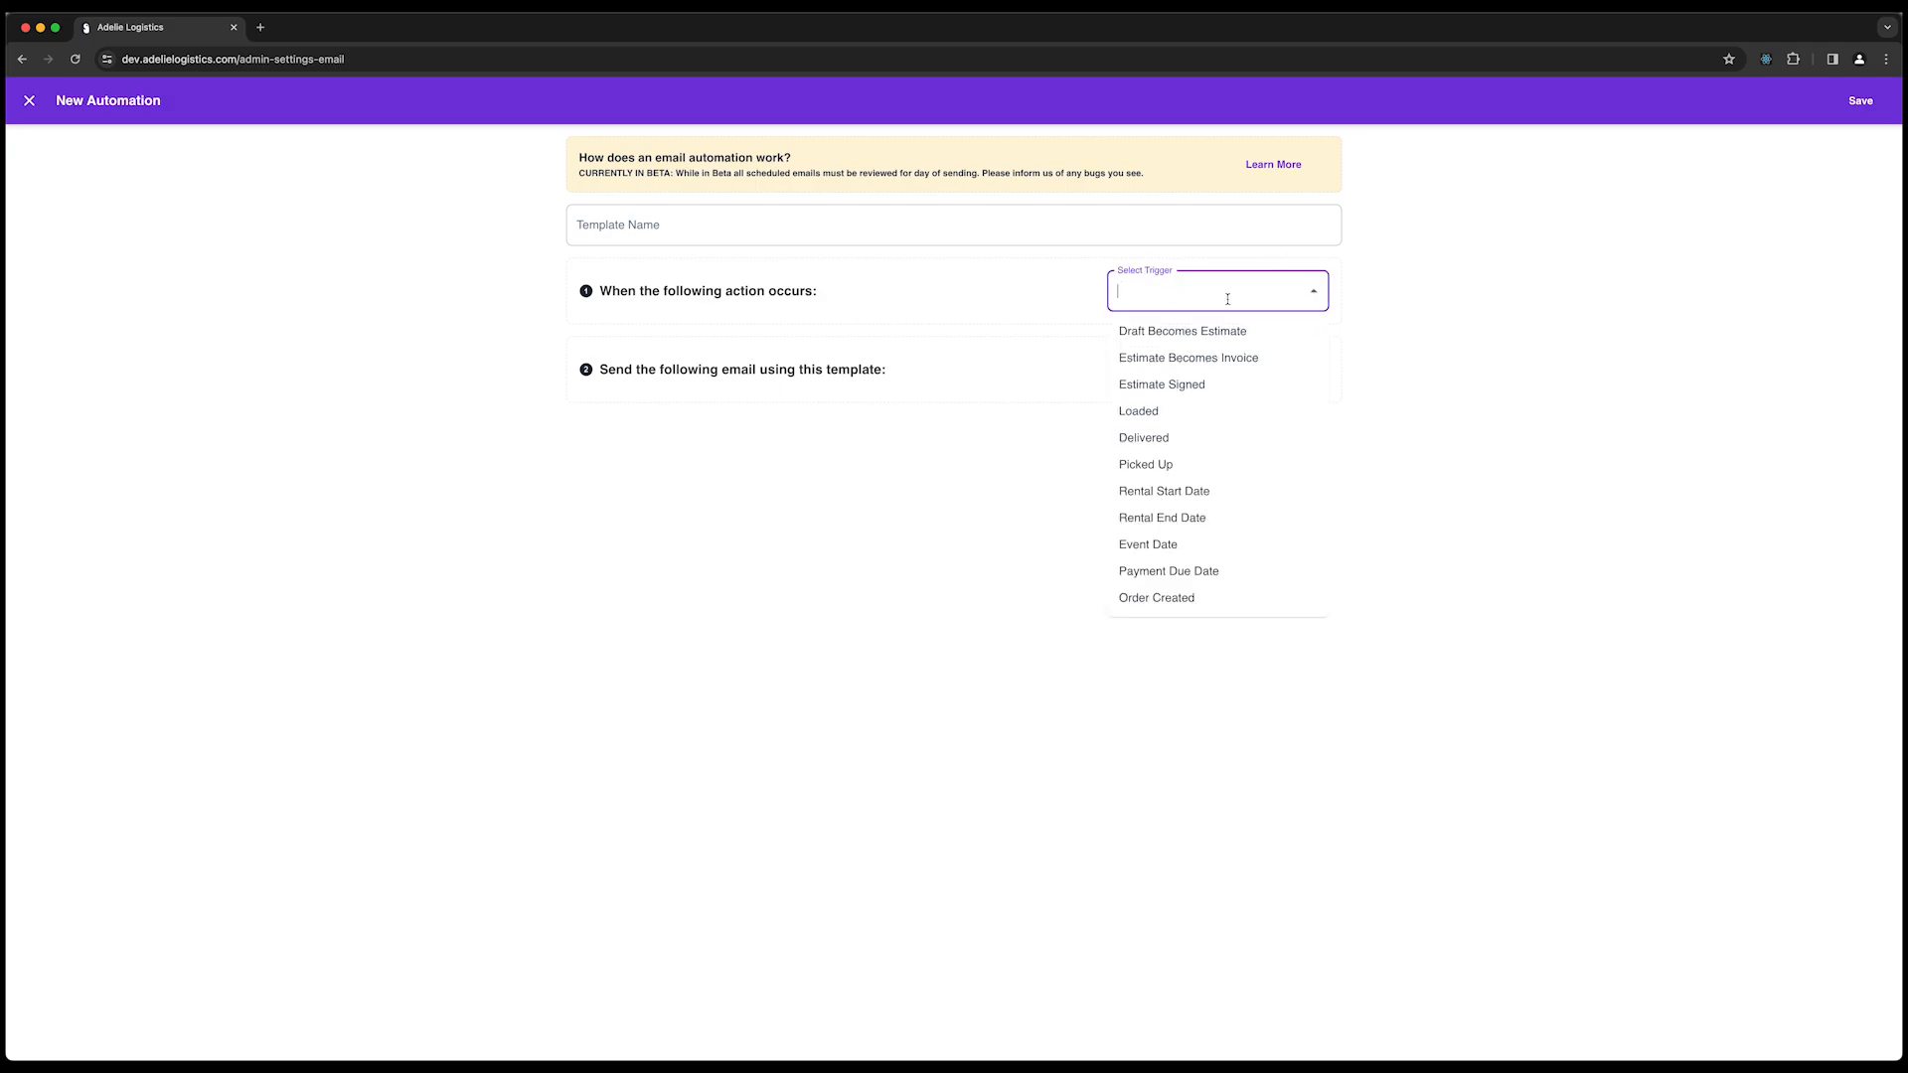
{"action": "left_click", "coordinate": [1231, 497]}
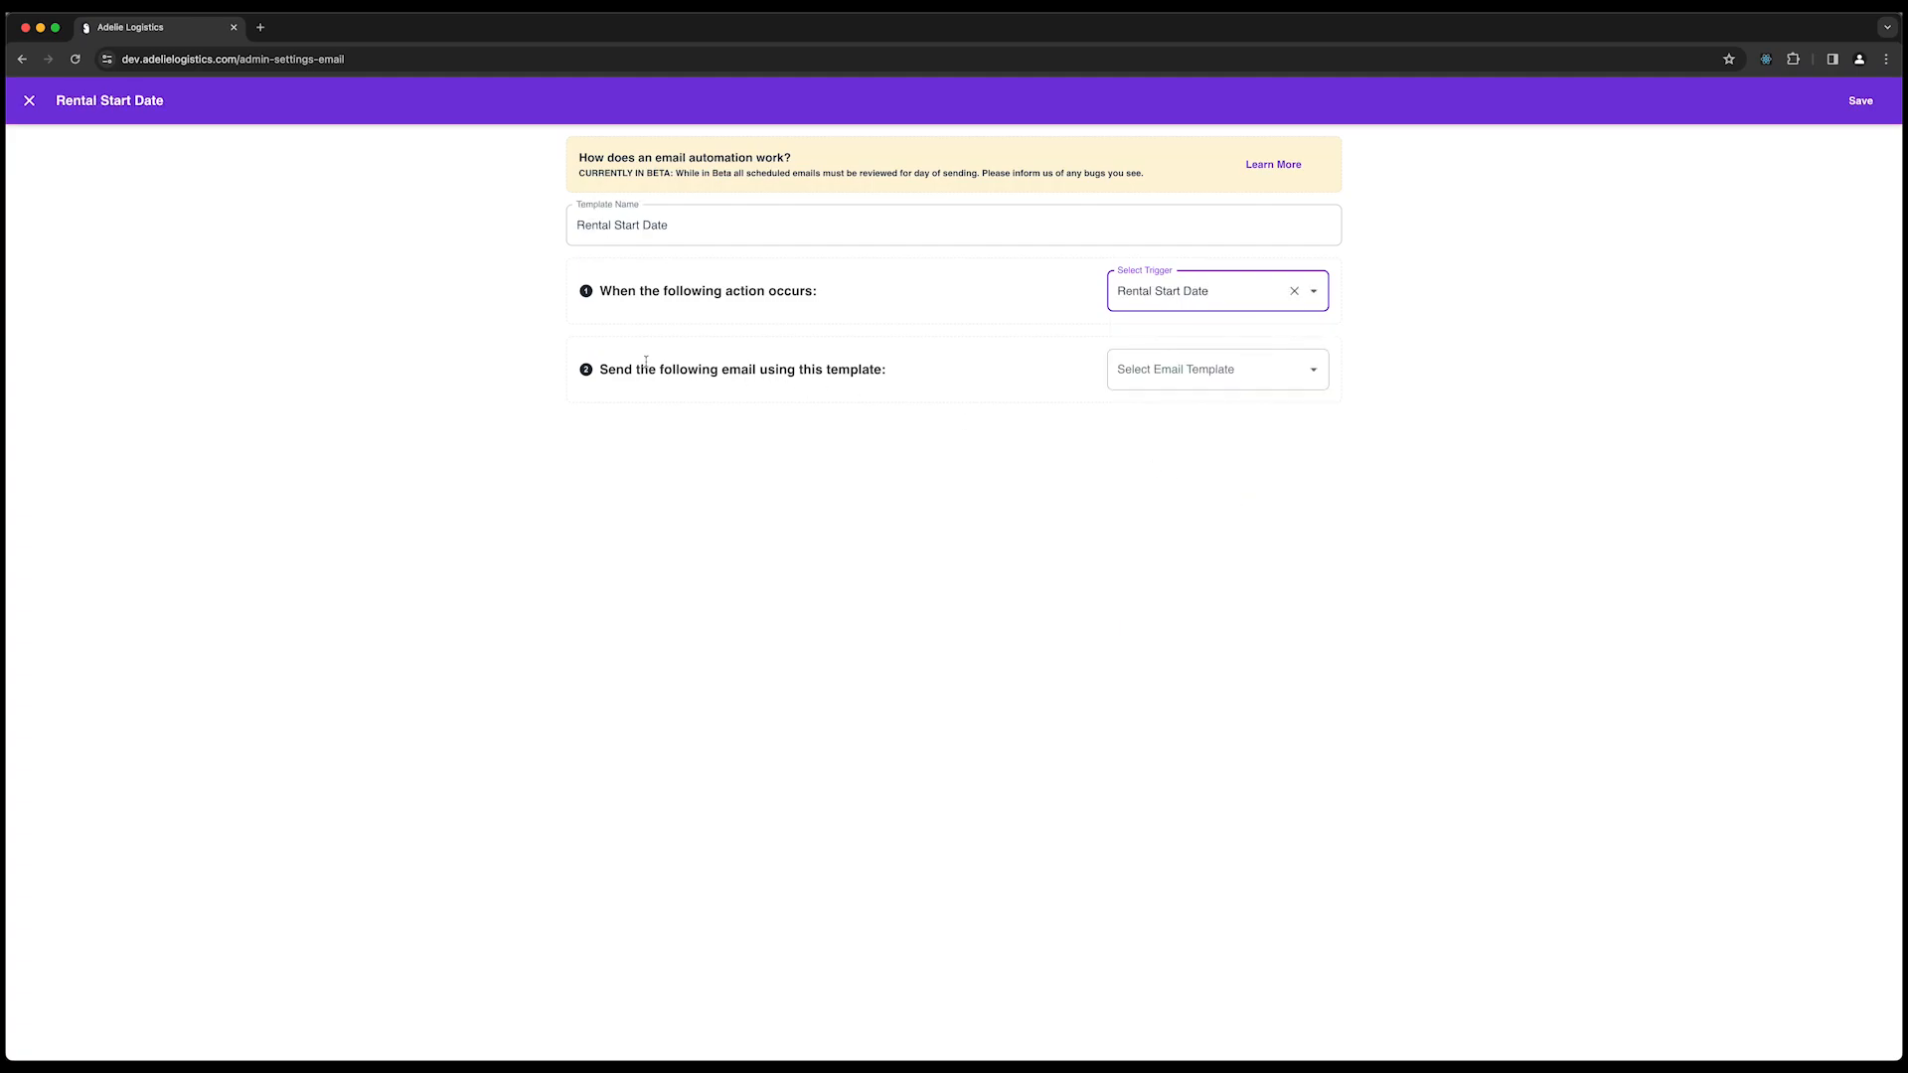
{"action": "left_click", "coordinate": [1258, 374]}
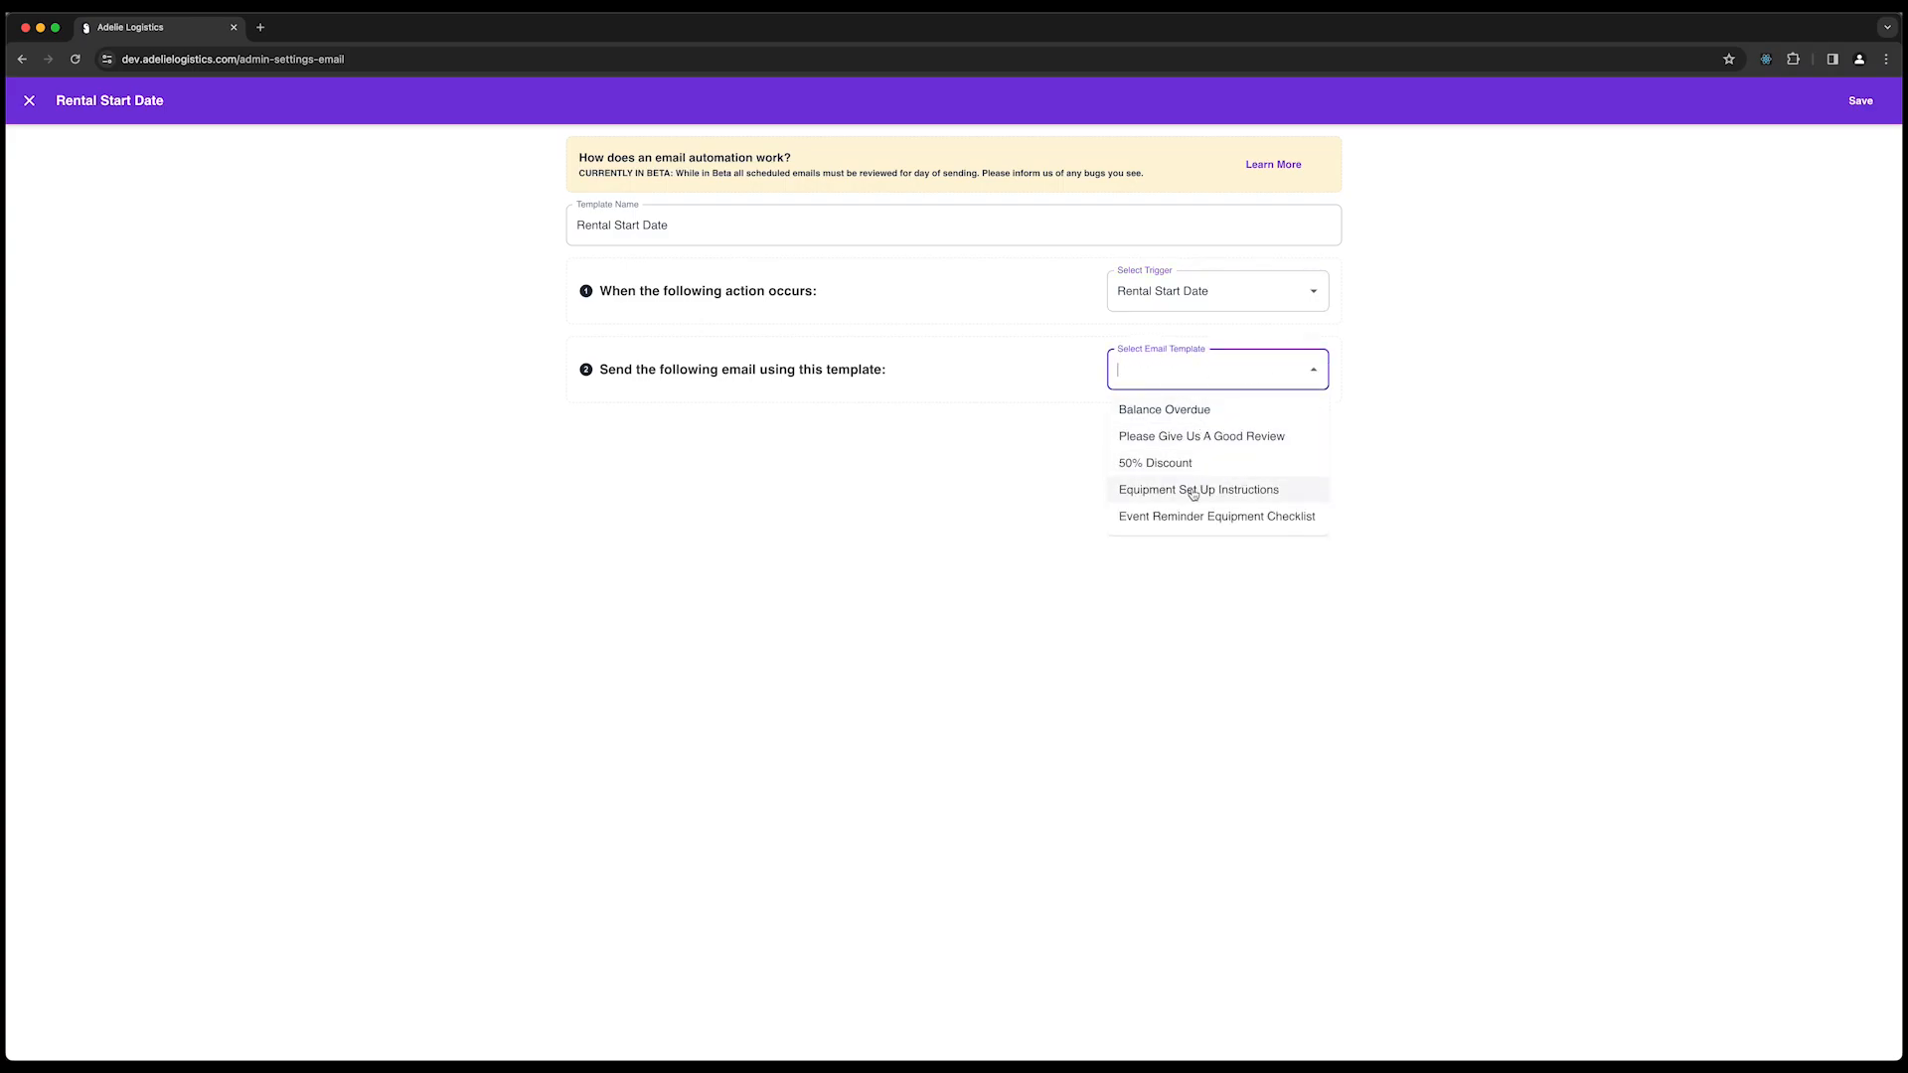
{"action": "left_click", "coordinate": [1269, 518]}
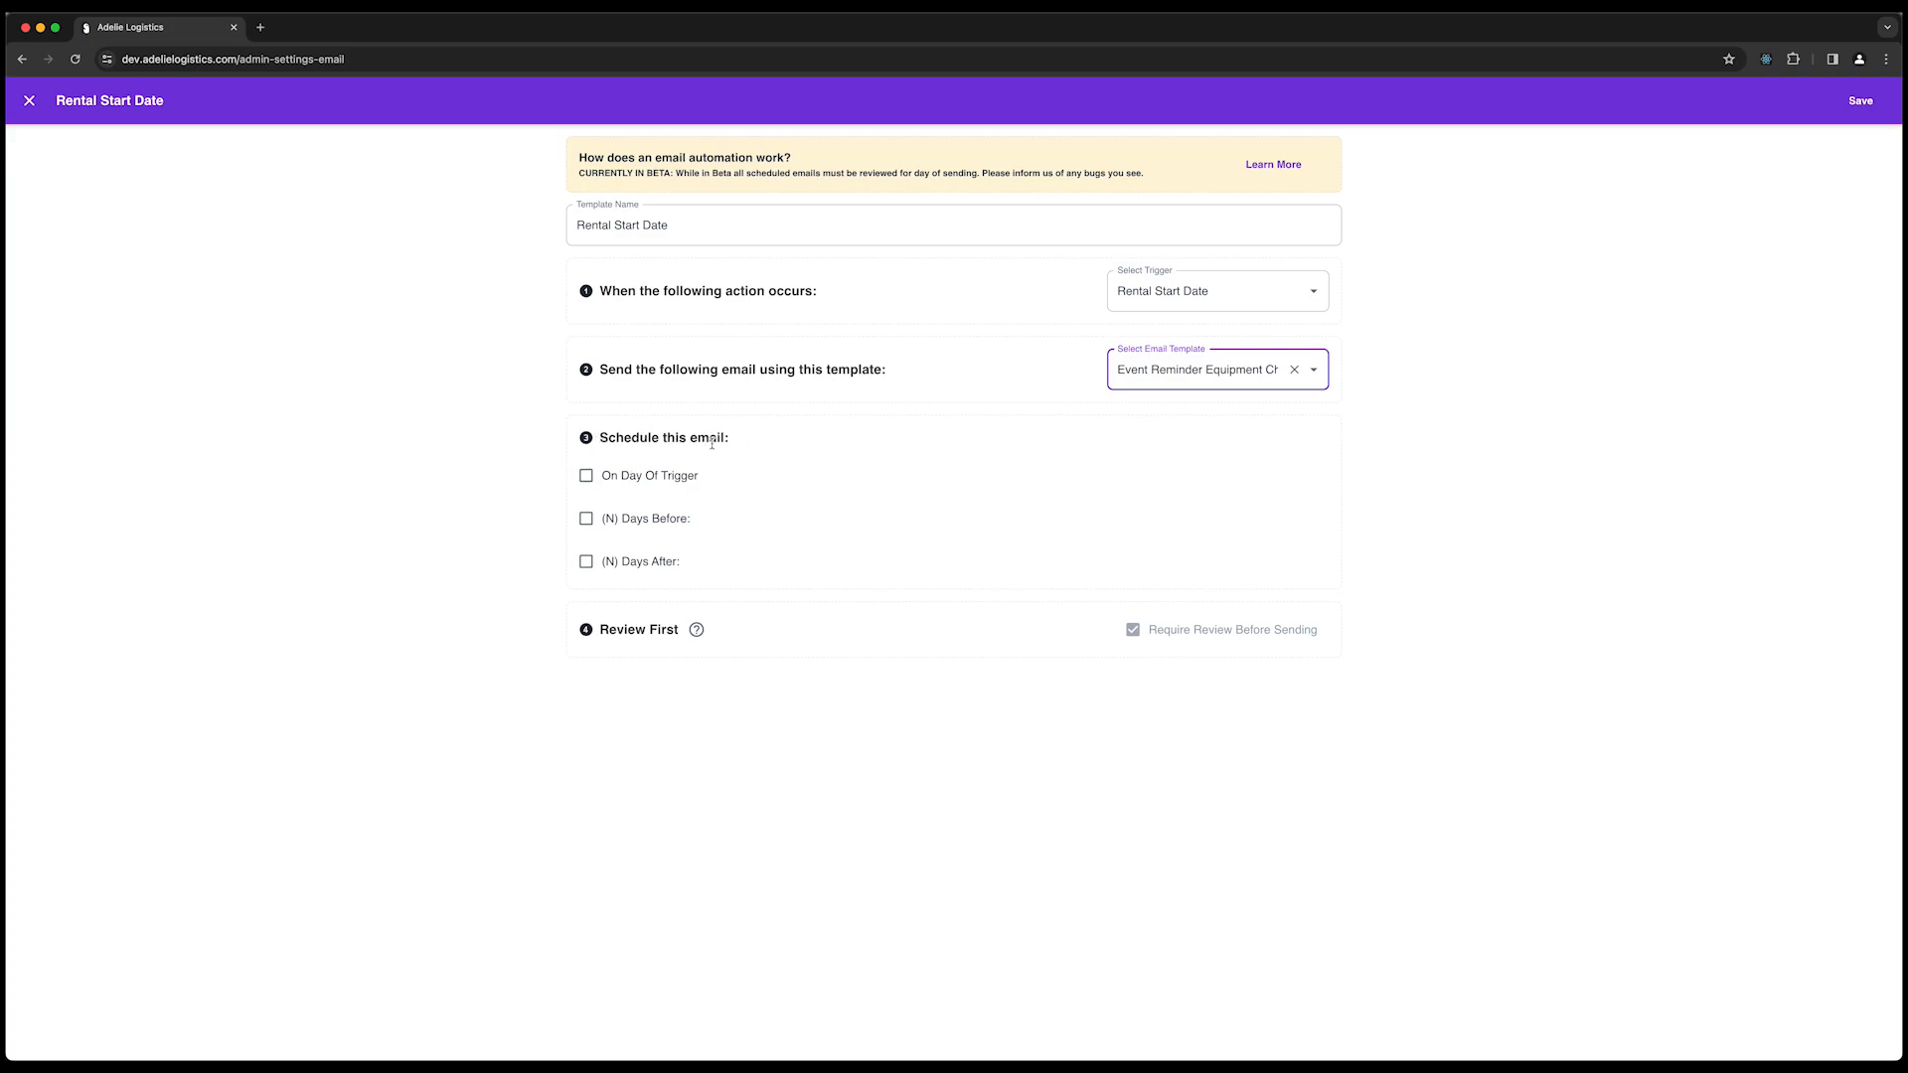
Schedule the automated email to be sent 2 days before the trigger occurs.
{"action": "left_click", "coordinate": [589, 524]}
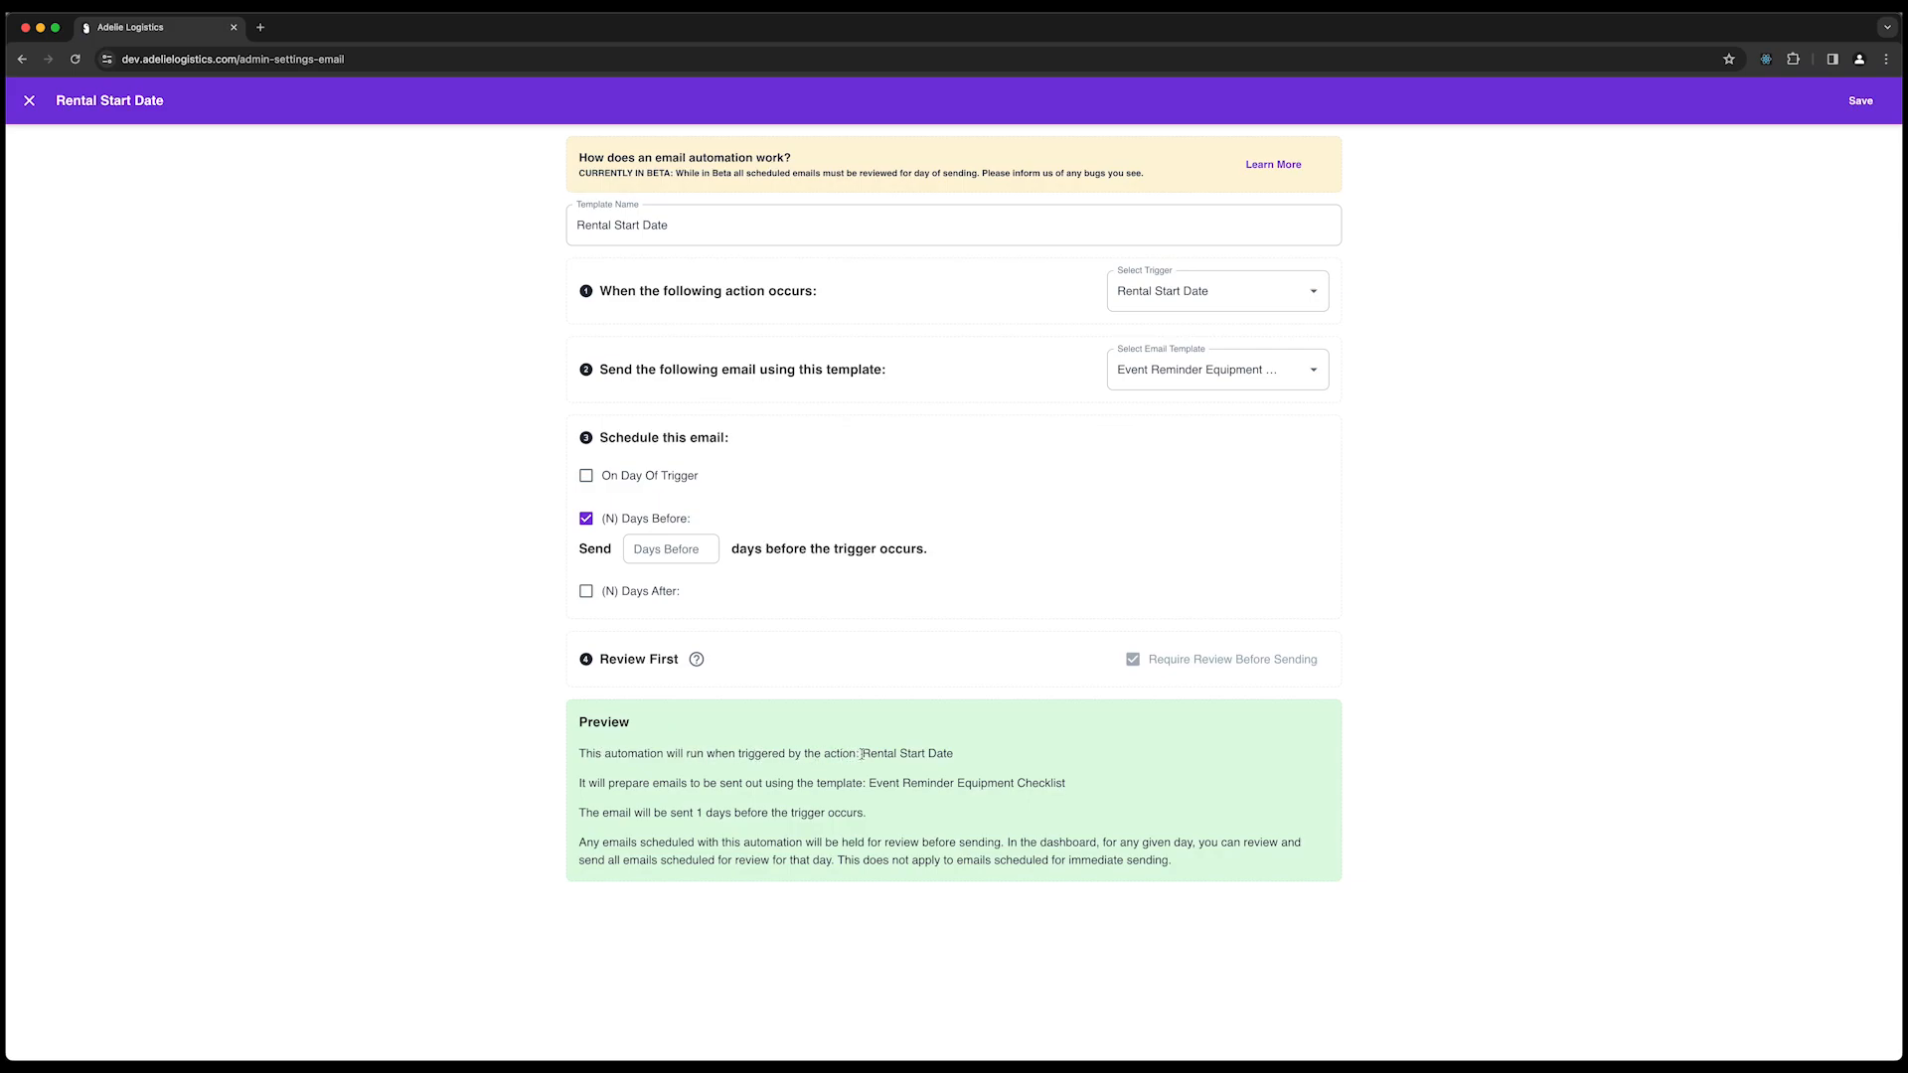
{"action": "left_click_drag", "start_coordinate": [860, 753], "coordinate": [981, 763]}
{"action": "left_click_drag", "start_coordinate": [607, 782], "coordinate": [1062, 792]}
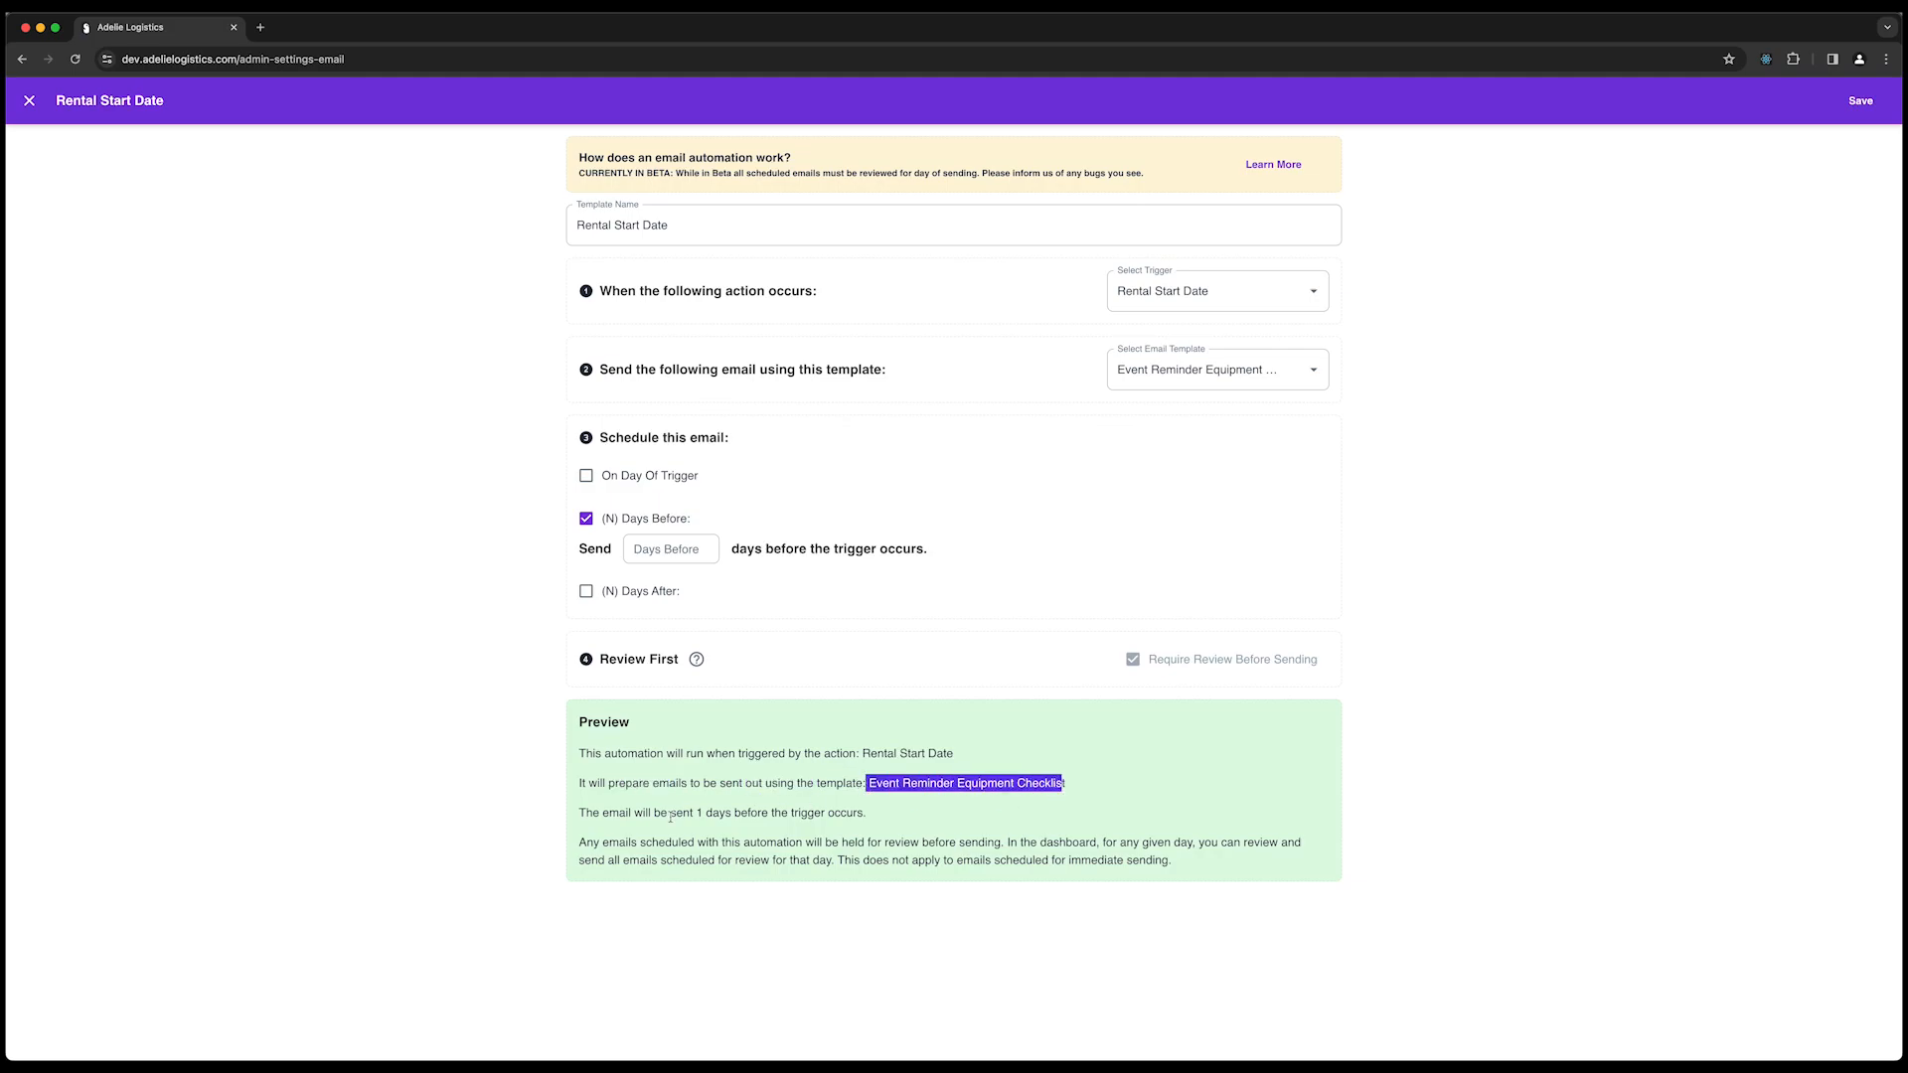
{"action": "left_click_drag", "start_coordinate": [587, 813], "coordinate": [850, 817]}
{"action": "left_click", "coordinate": [862, 817]}
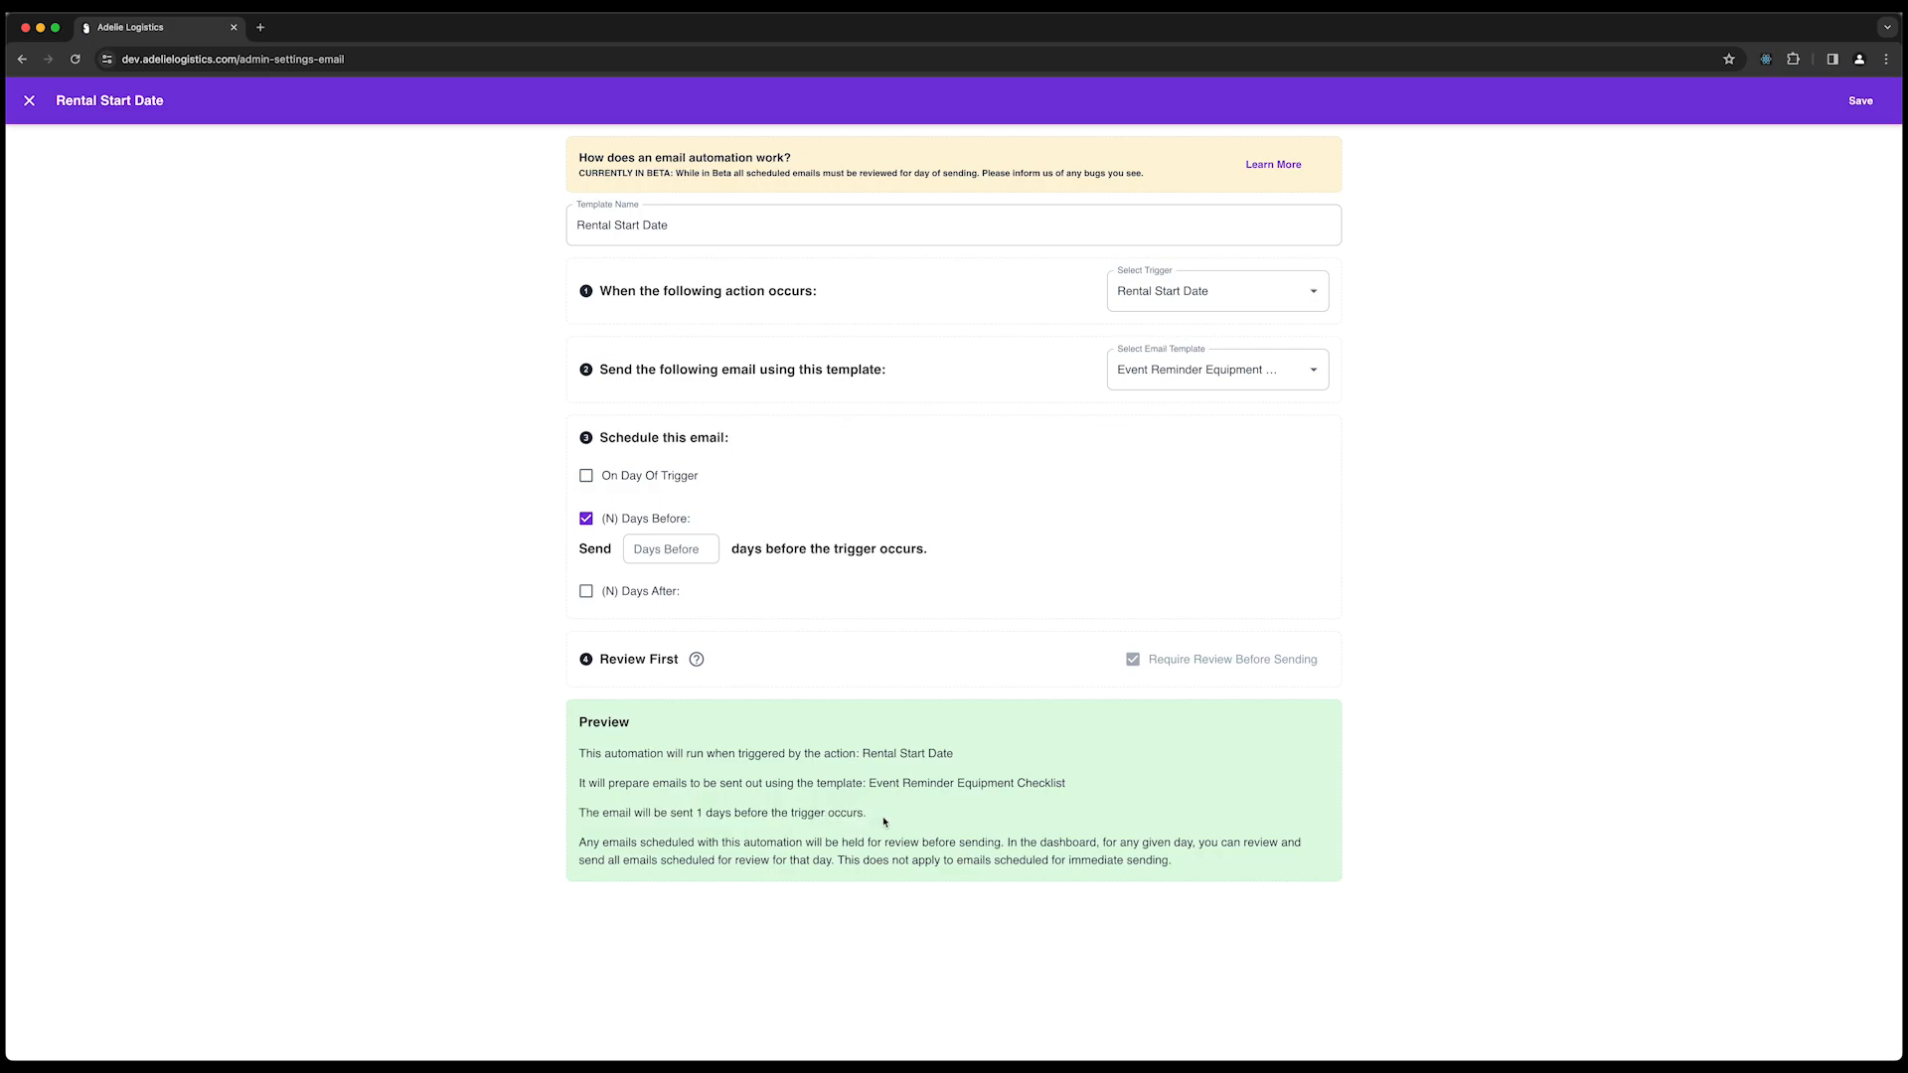
{"action": "left_click", "coordinate": [681, 551]}
{"action": "left_click", "coordinate": [1415, 562]}
{"action": "left_click", "coordinate": [587, 477]}
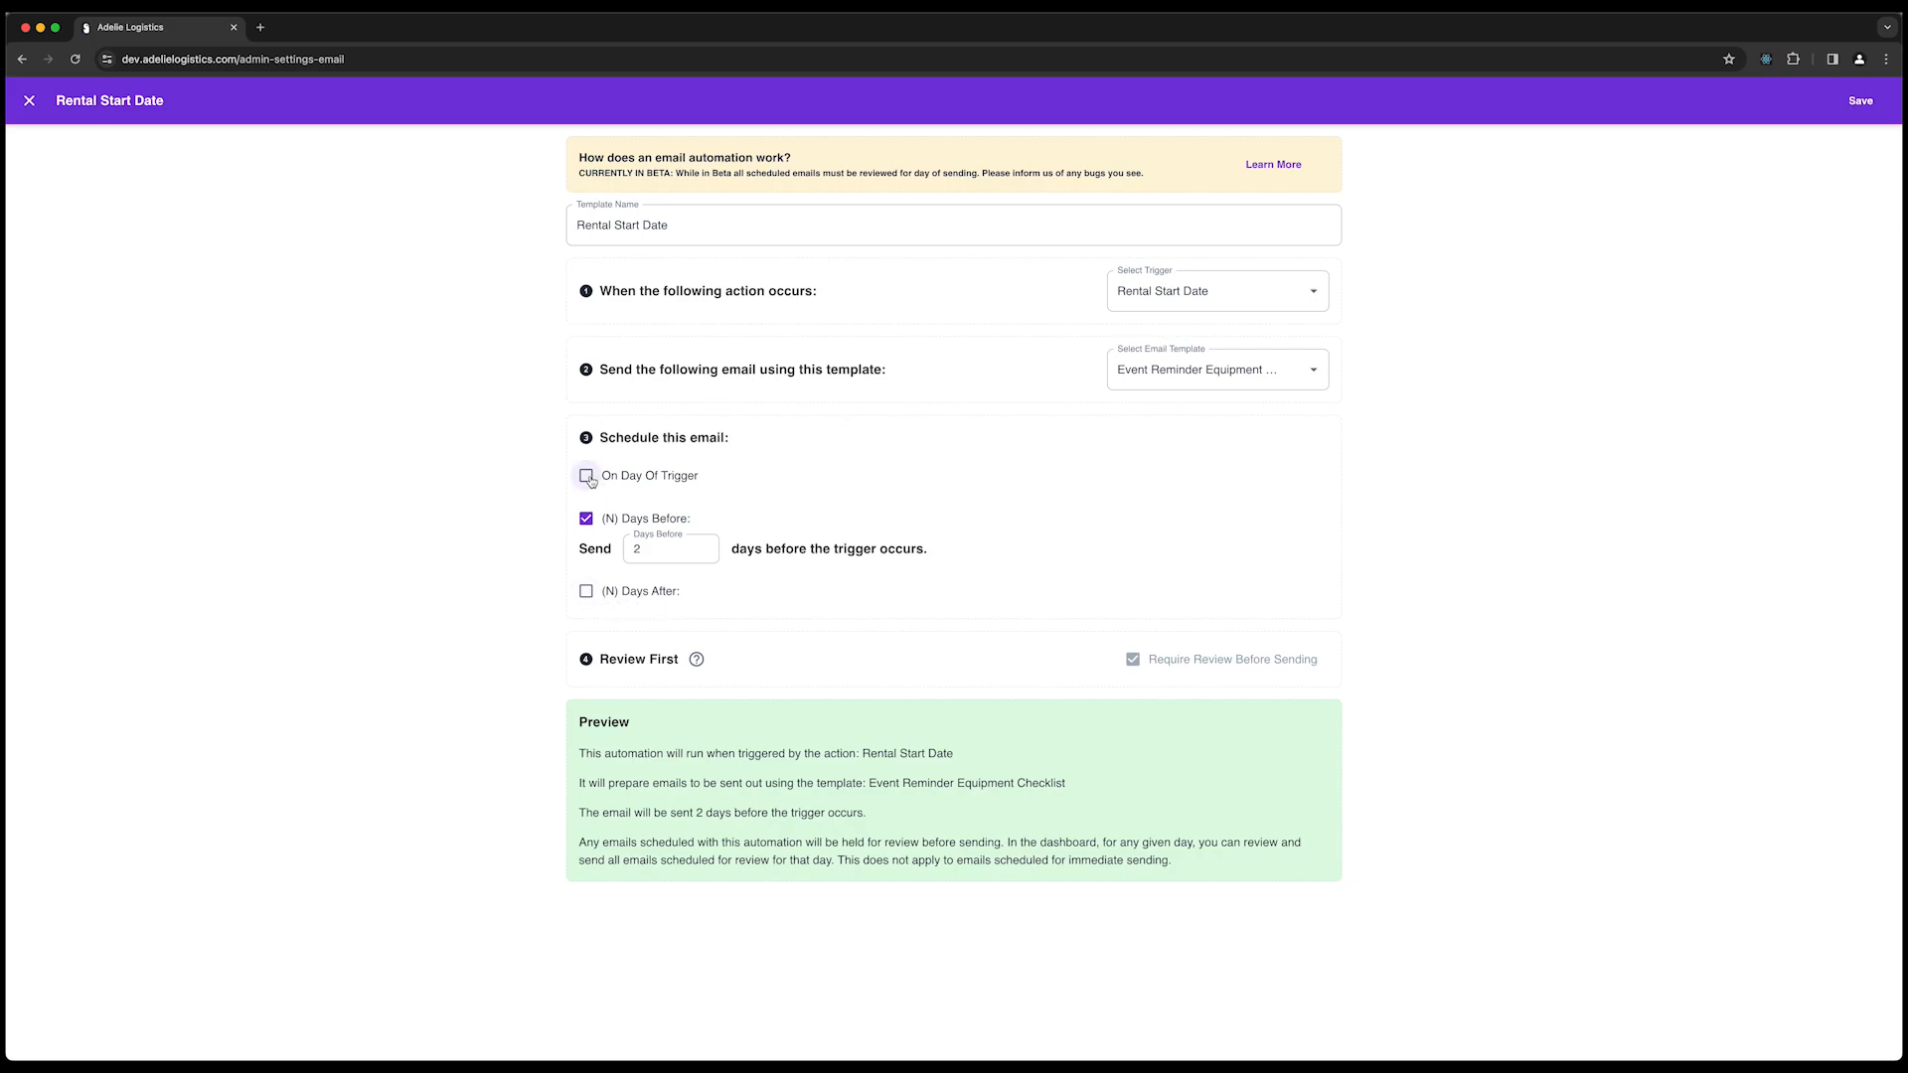
{"action": "left_click", "coordinate": [587, 591]}
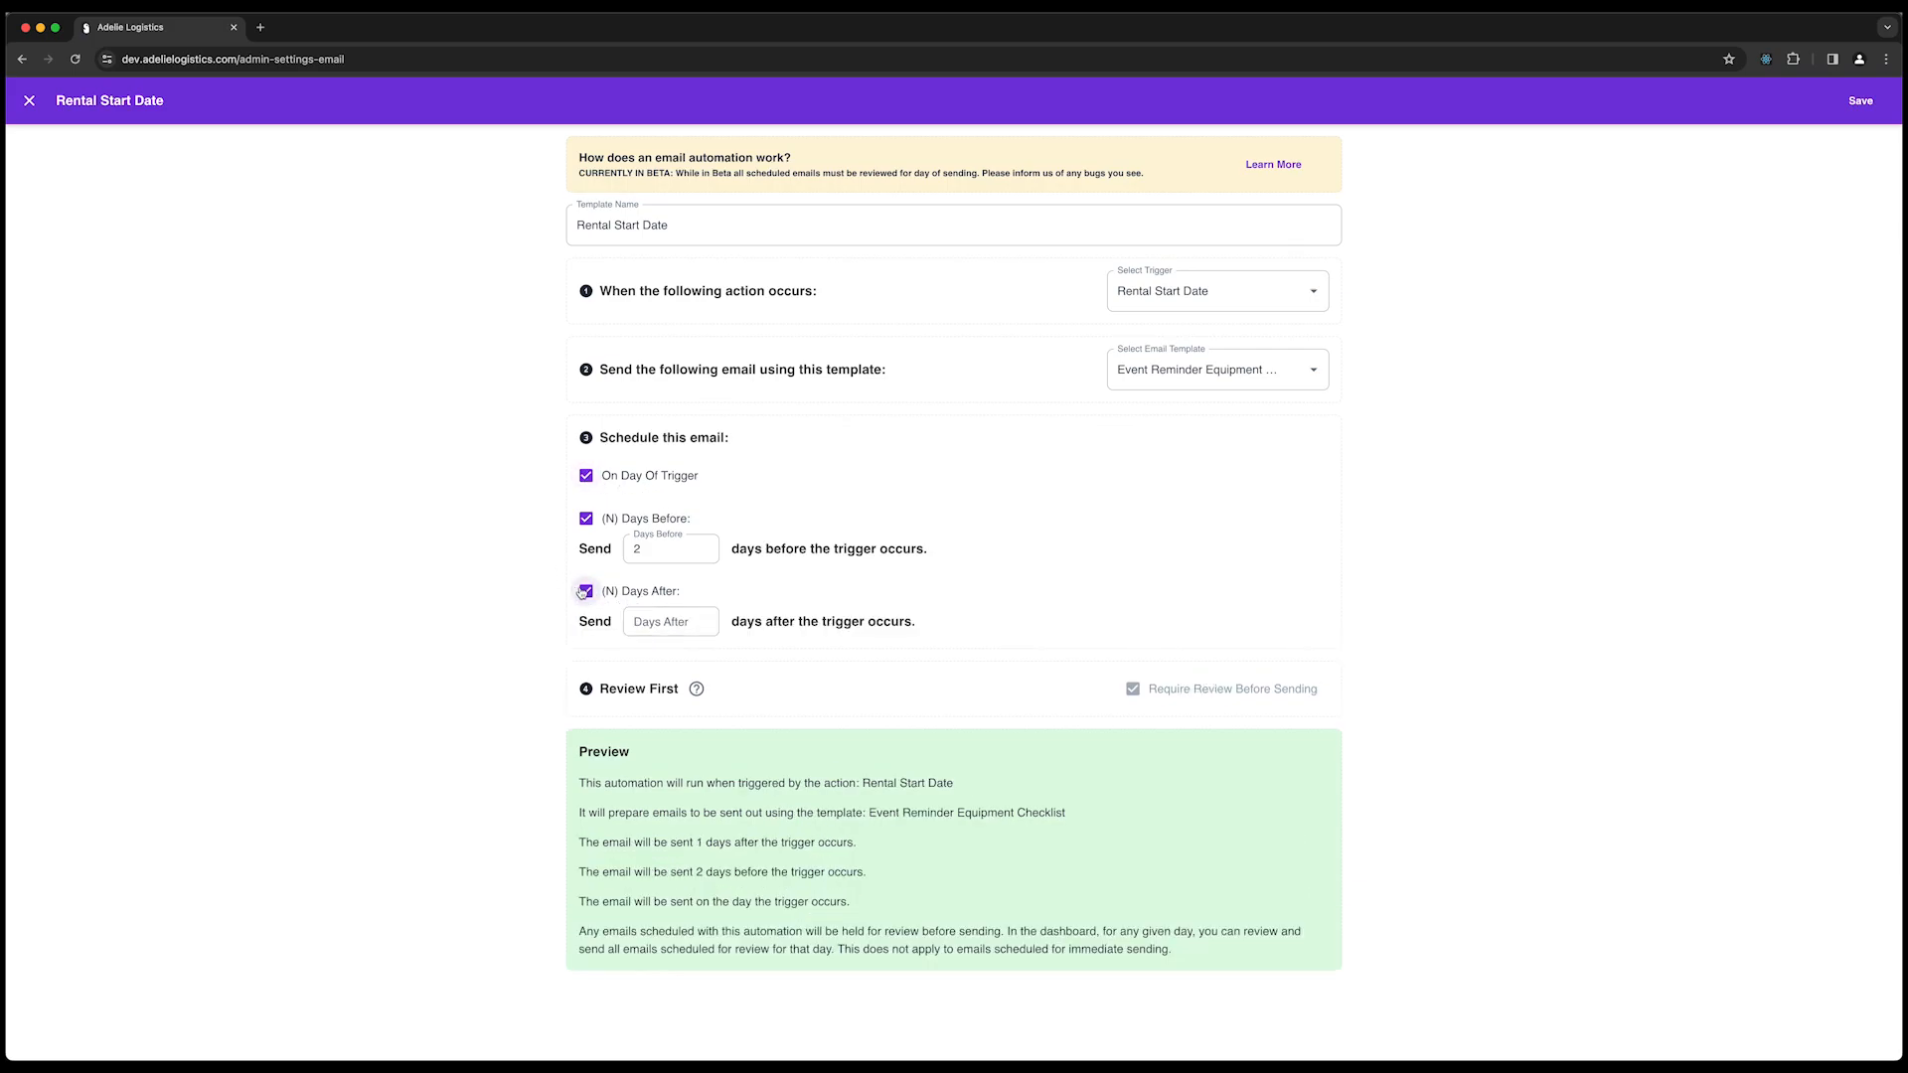
{"action": "left_click", "coordinate": [586, 591]}
{"action": "left_click", "coordinate": [587, 477]}
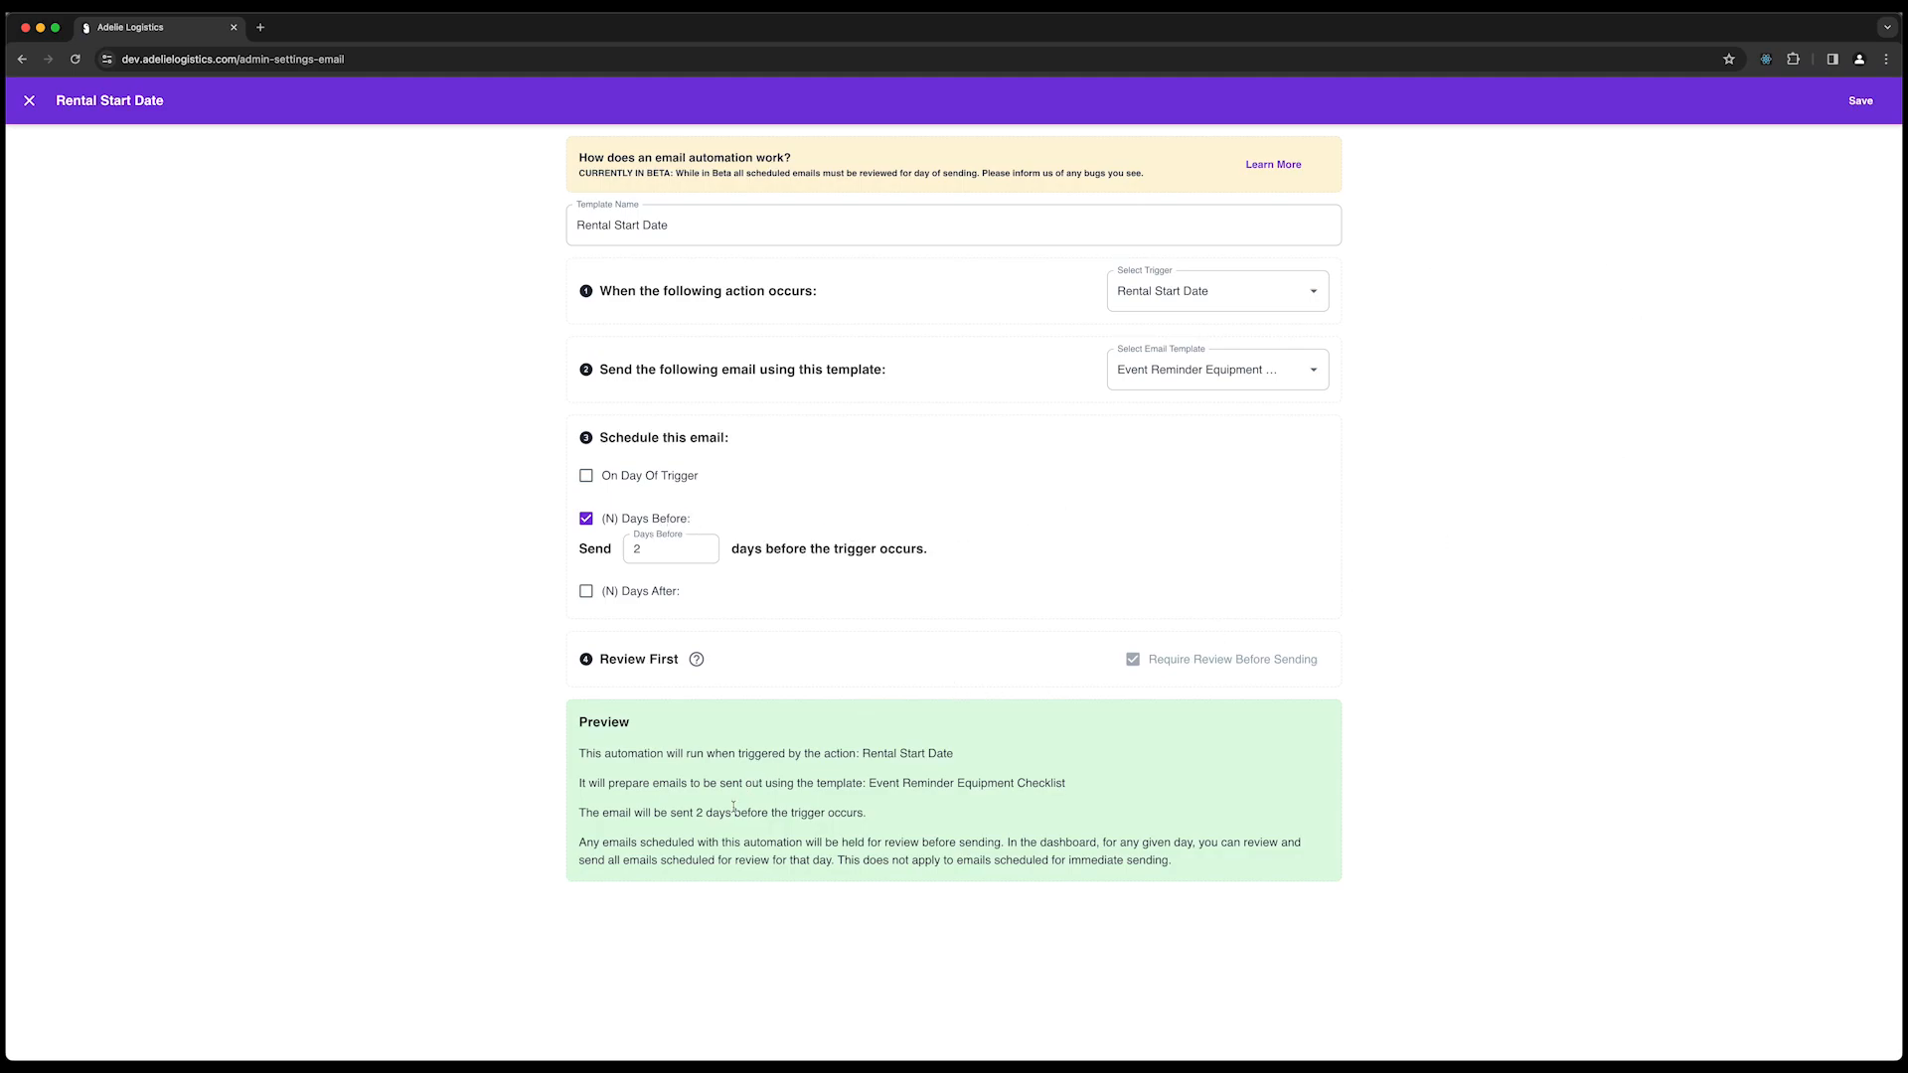
Review the automation's preview text and save the automation.
{"action": "left_click_drag", "start_coordinate": [577, 750], "coordinate": [1112, 843]}
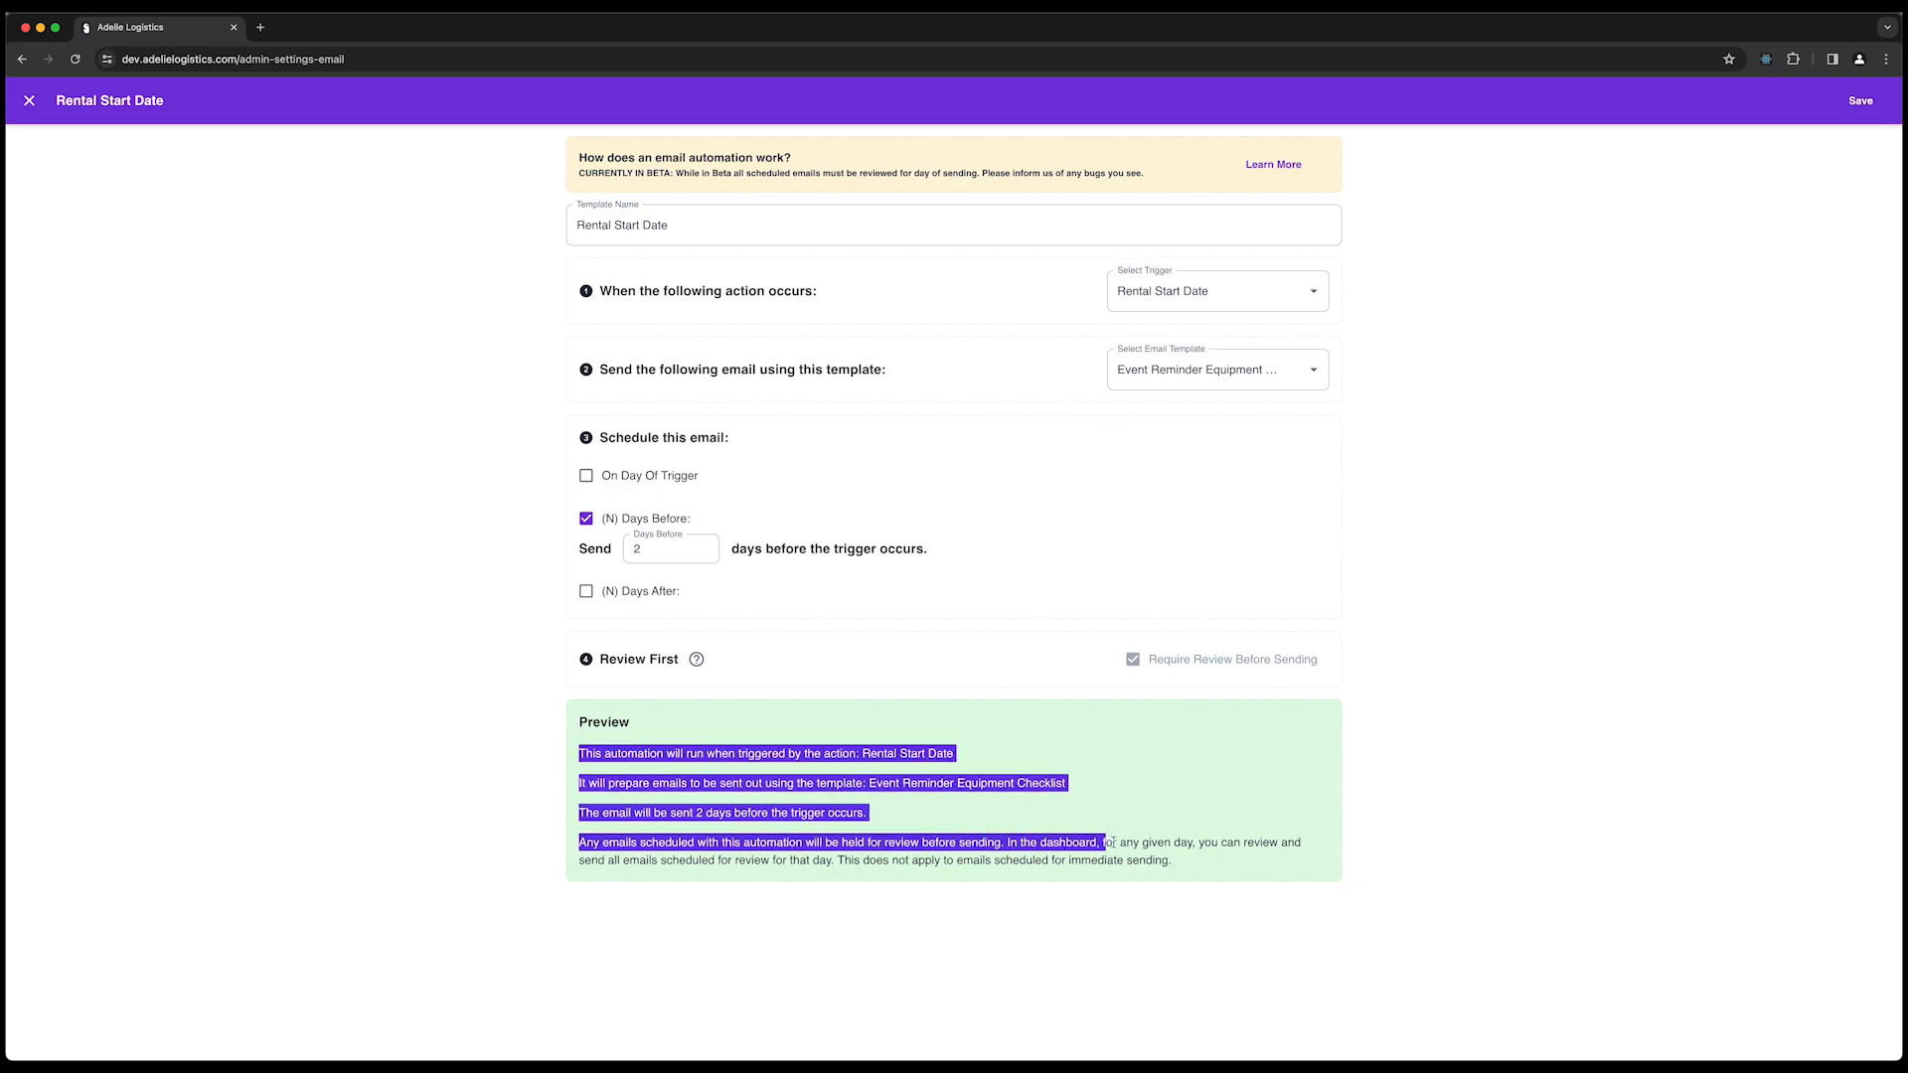
{"action": "left_click", "coordinate": [1191, 867]}
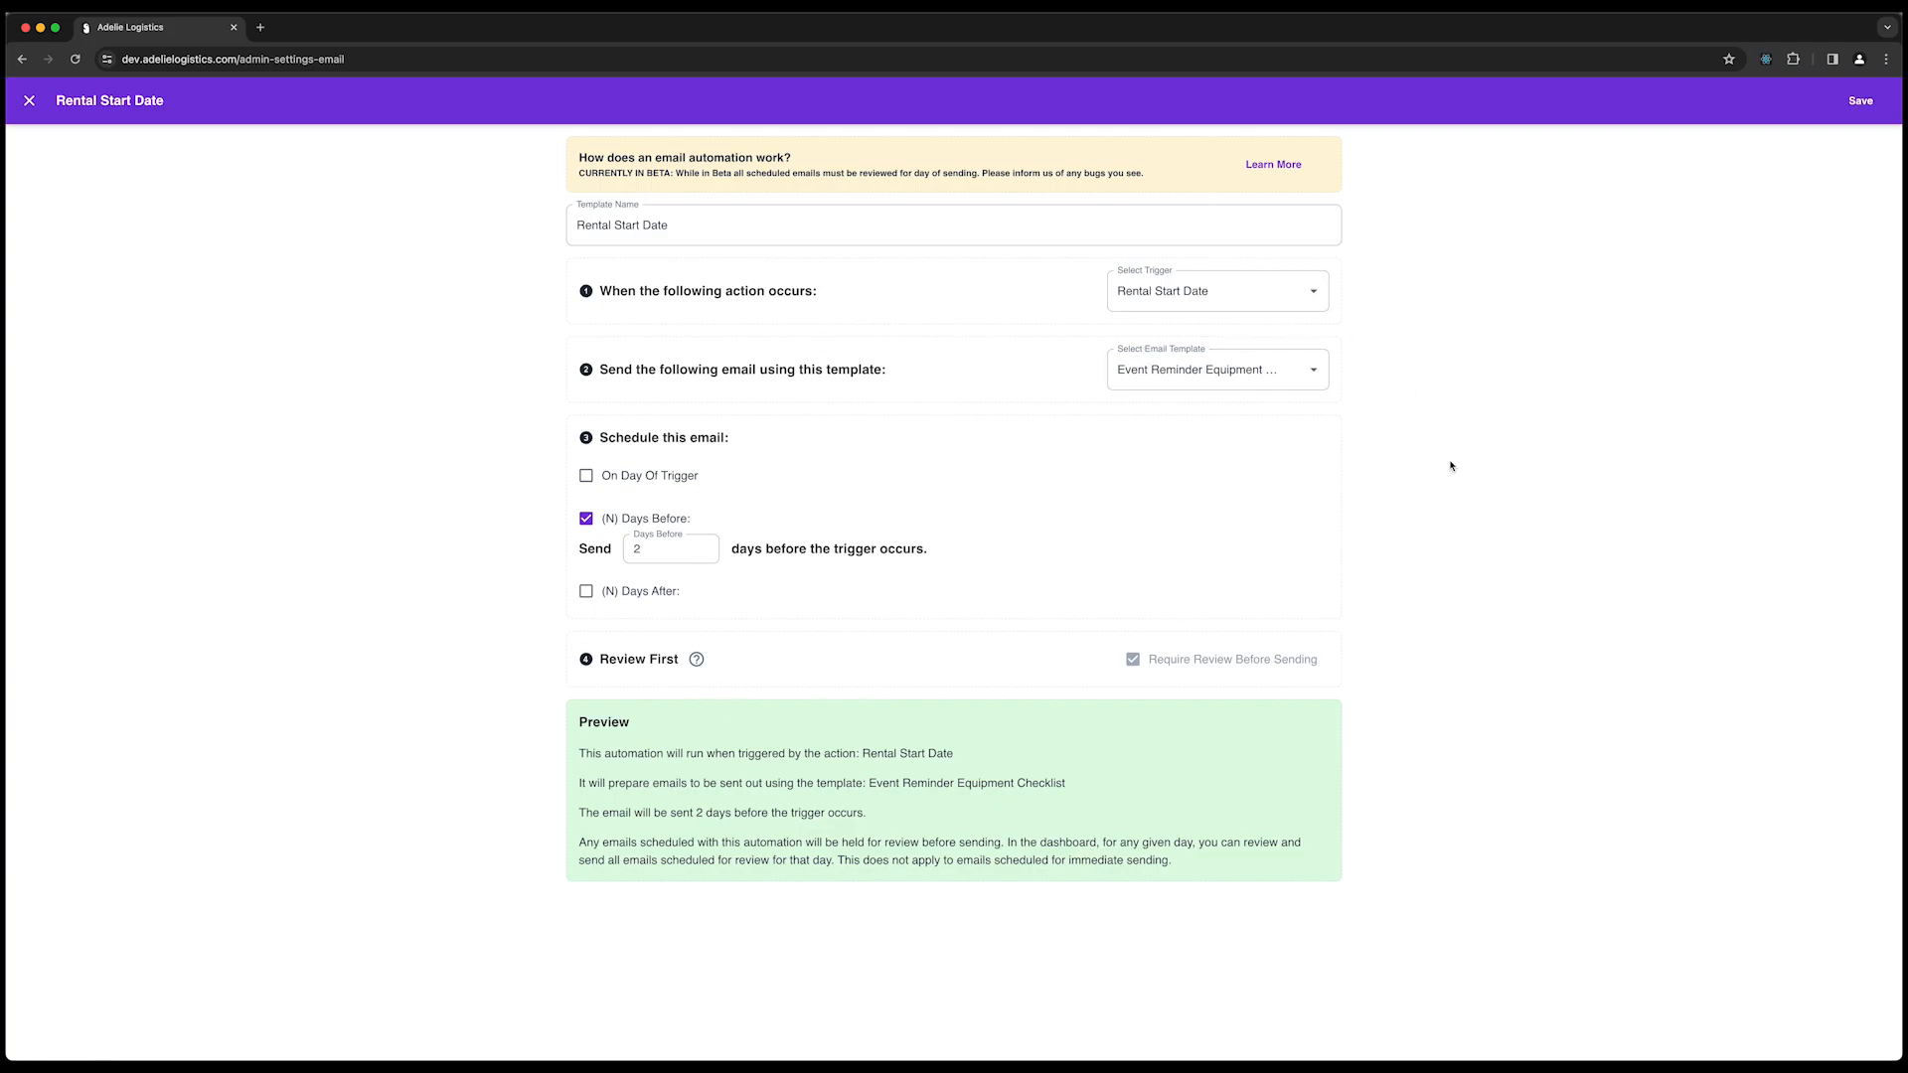
{"action": "left_click", "coordinate": [1861, 100]}
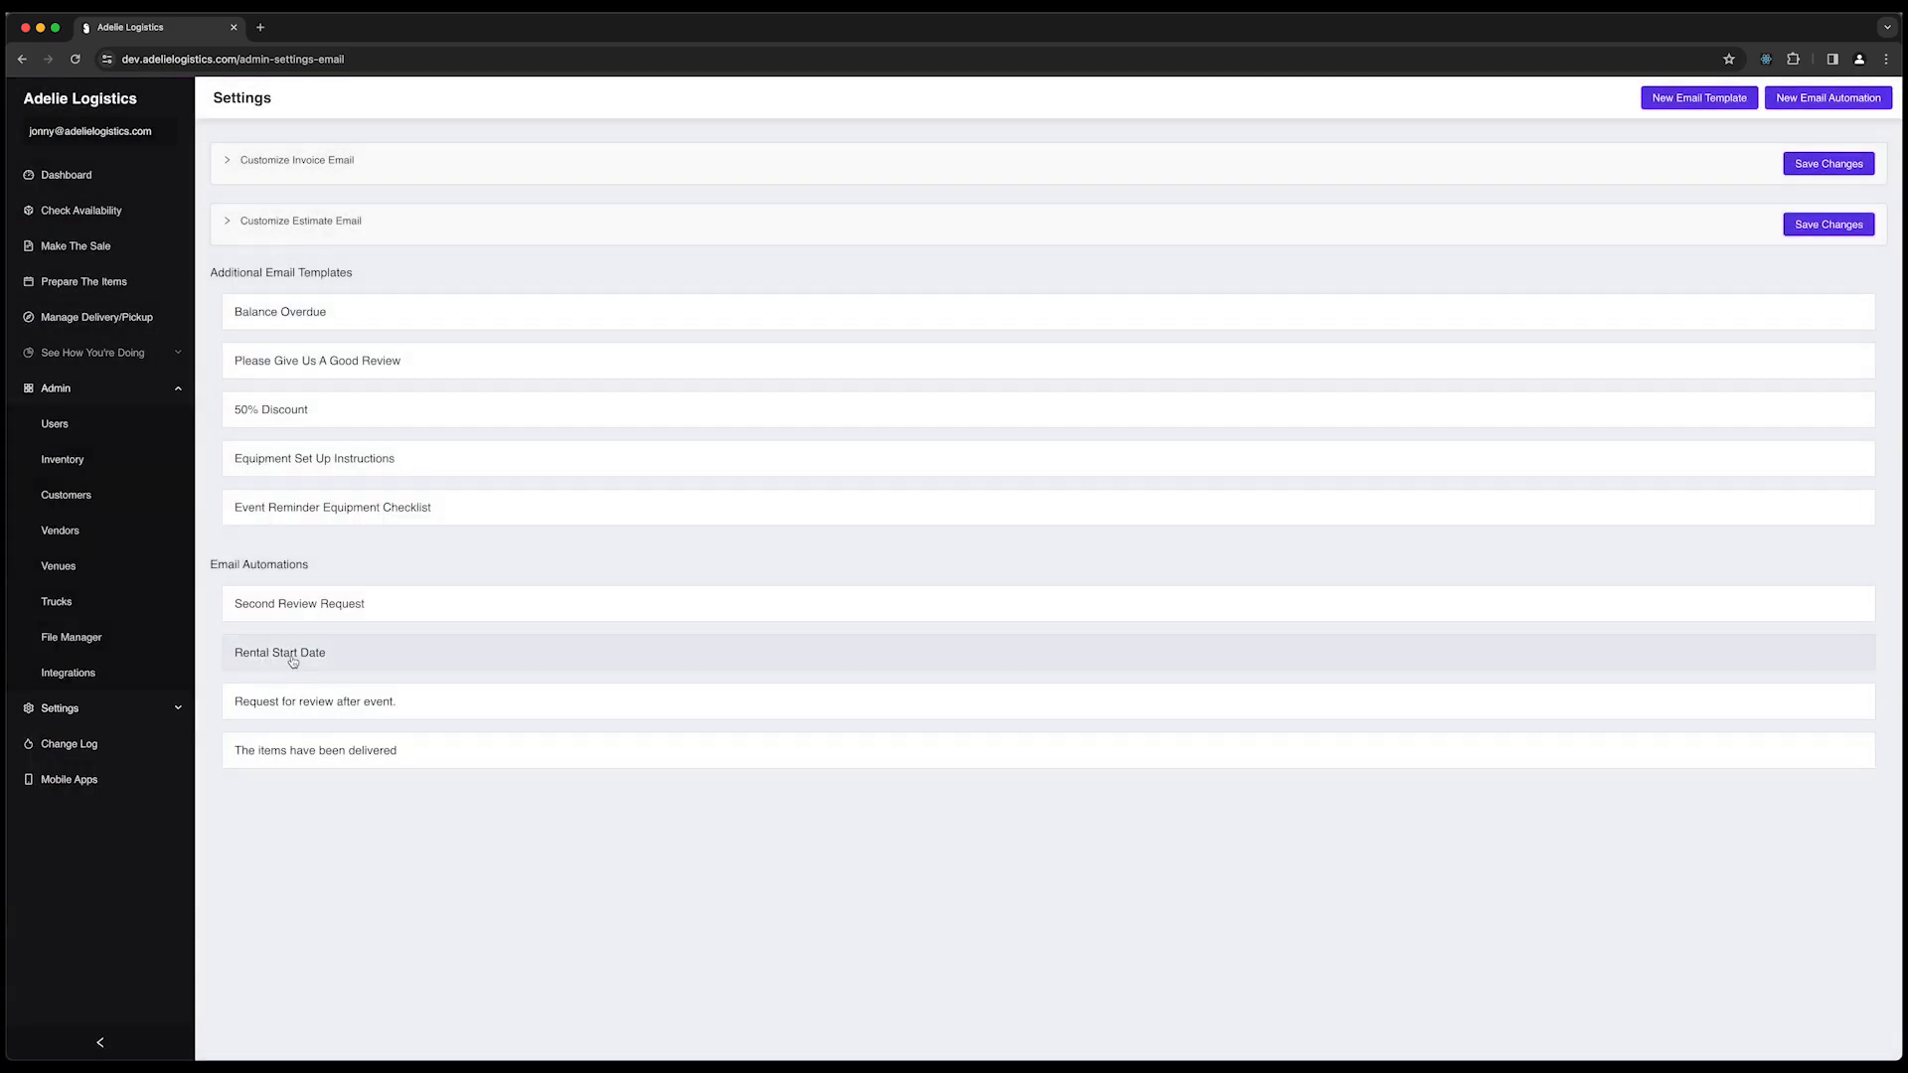
Rename the Rental Start Date automation as "Equipment and Event Reminder 2 Days Before" and save it.
{"action": "left_click", "coordinate": [328, 658]}
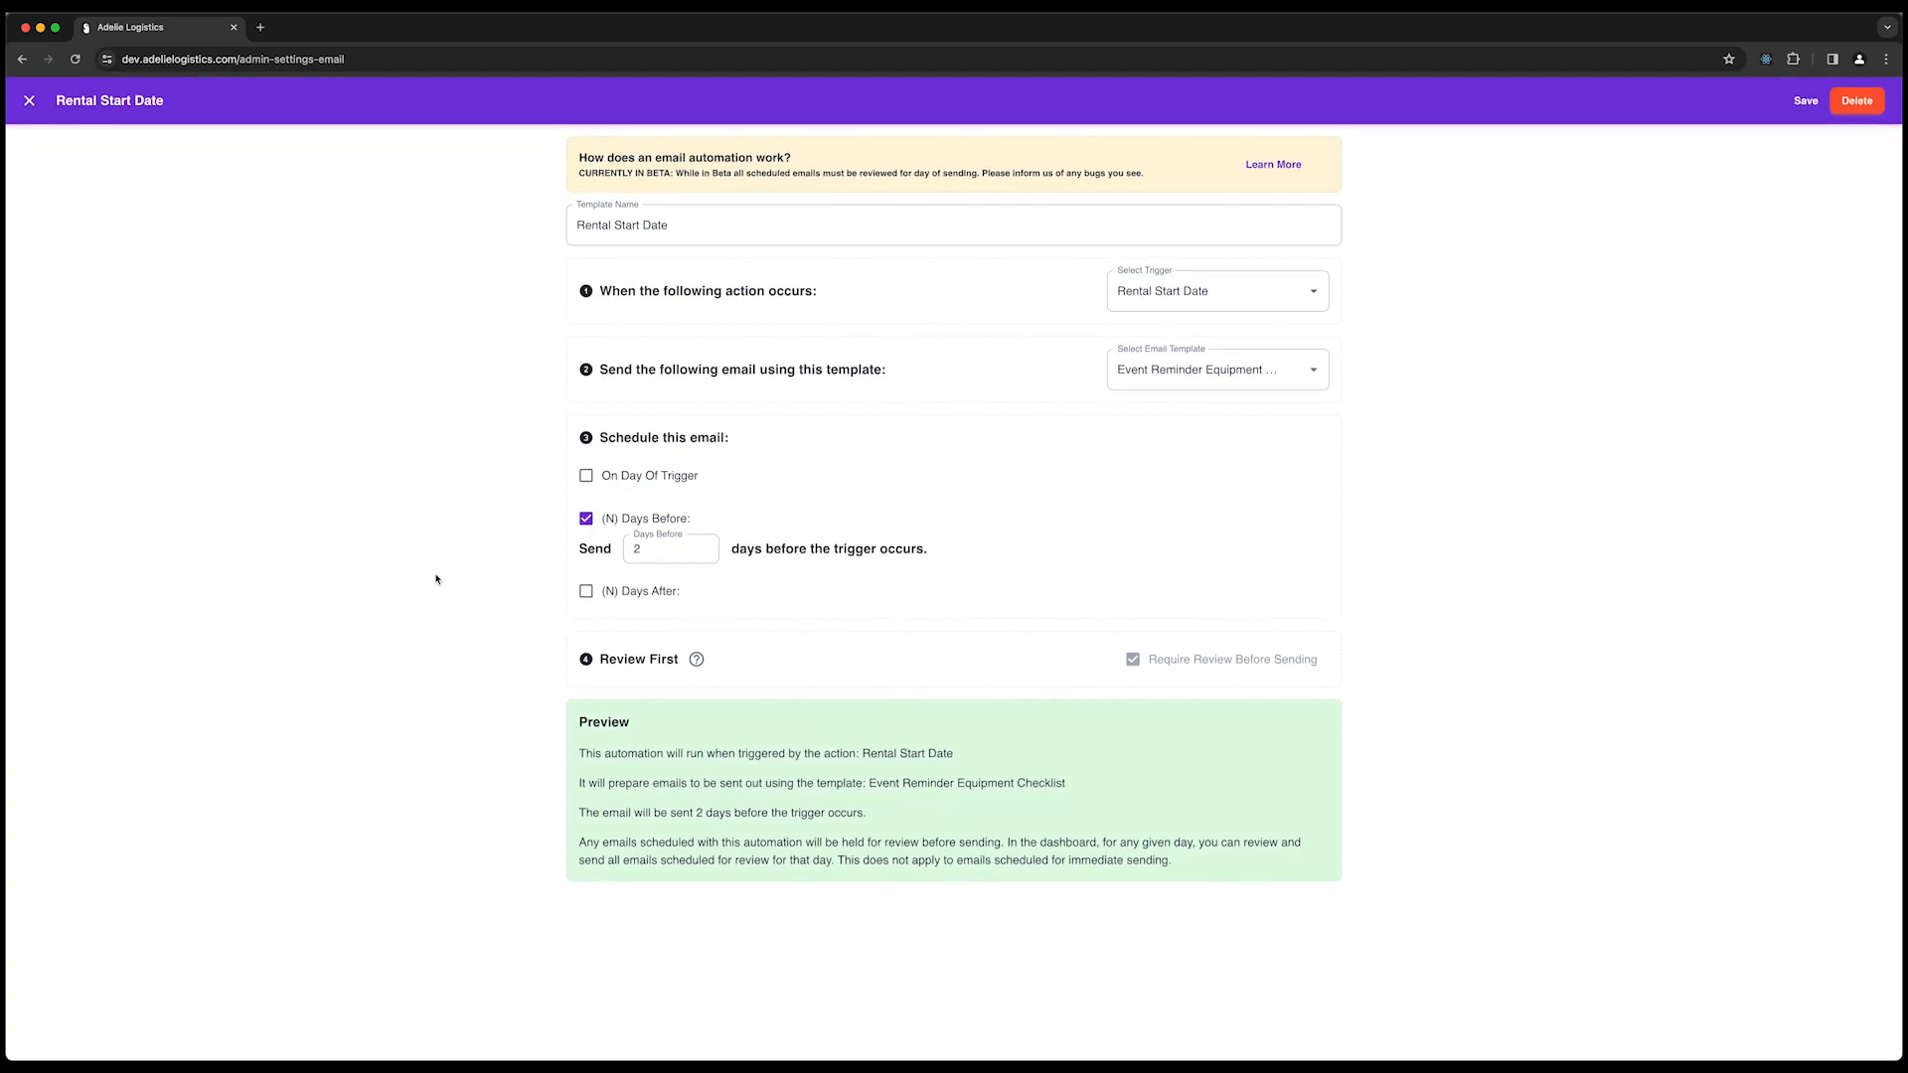
{"action": "left_click_drag", "start_coordinate": [676, 226], "coordinate": [569, 223]}
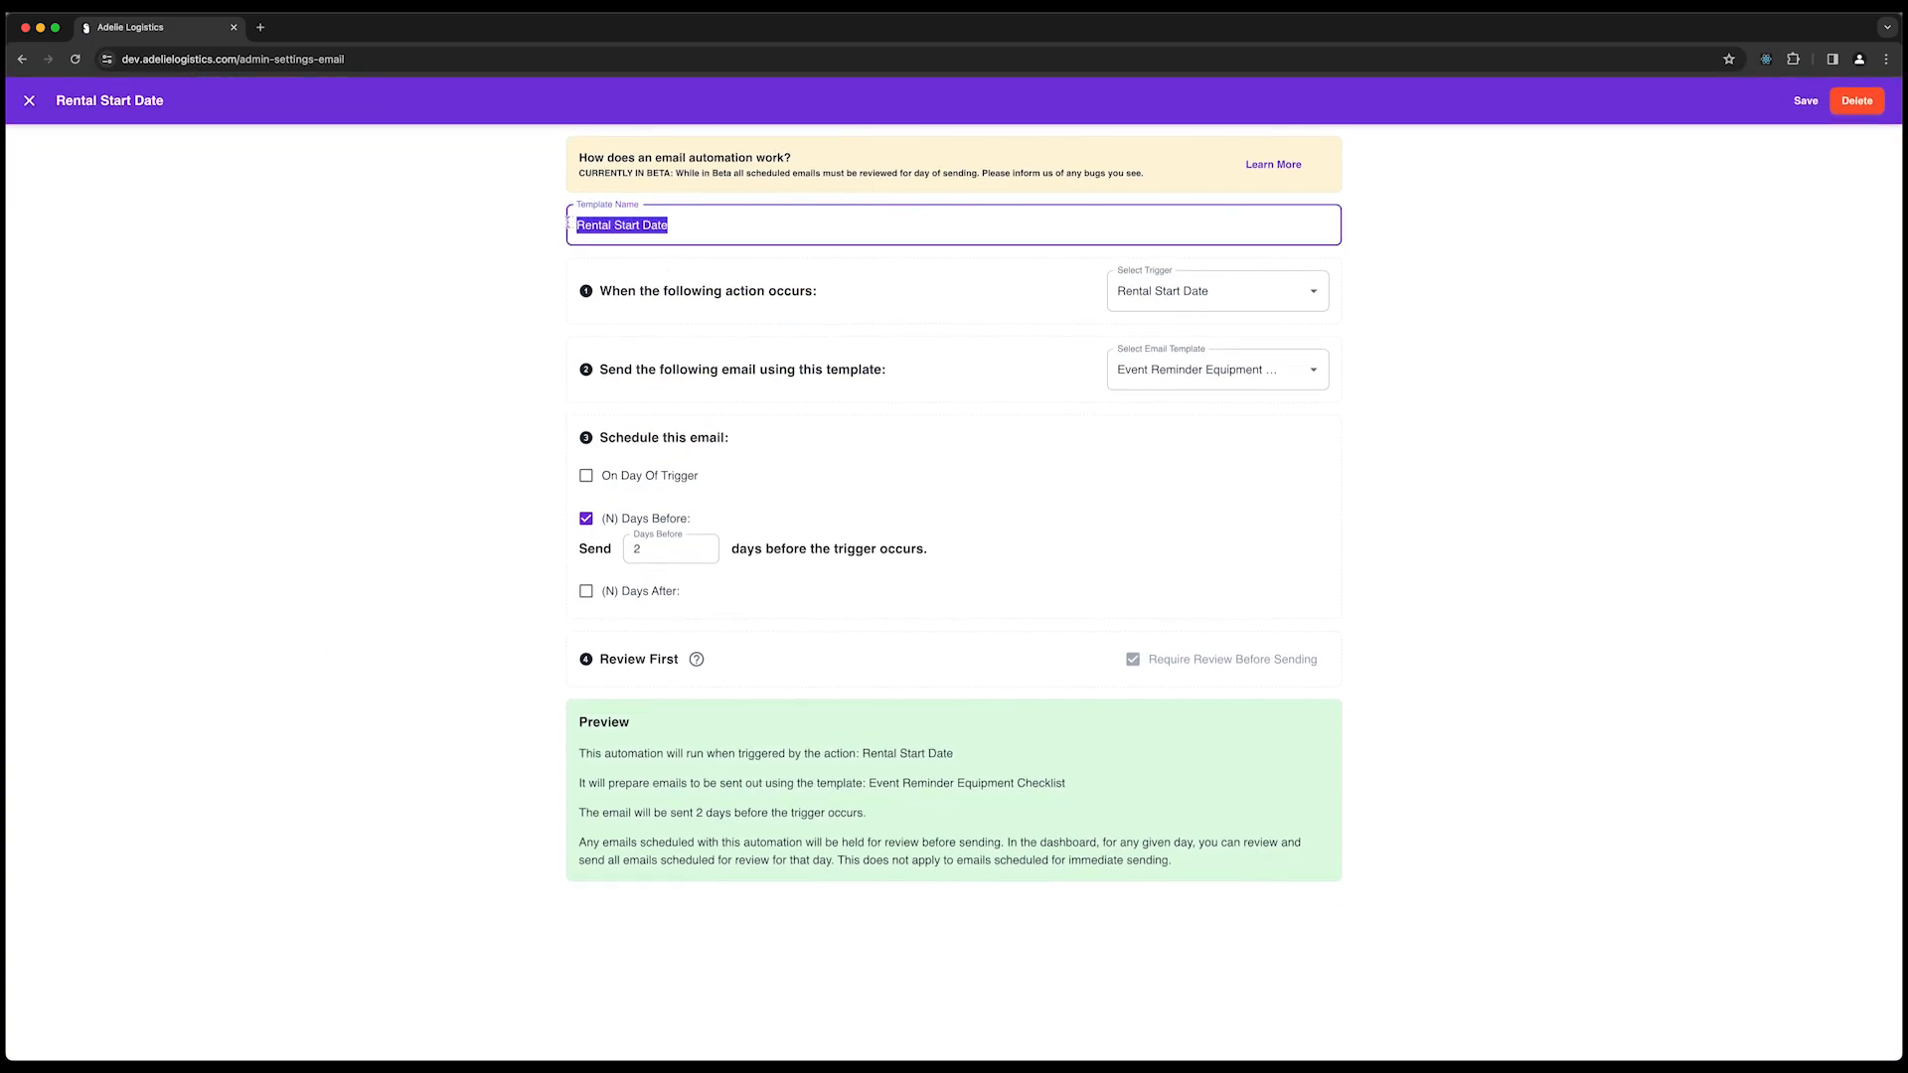
{"action": "left_click", "coordinate": [1563, 378]}
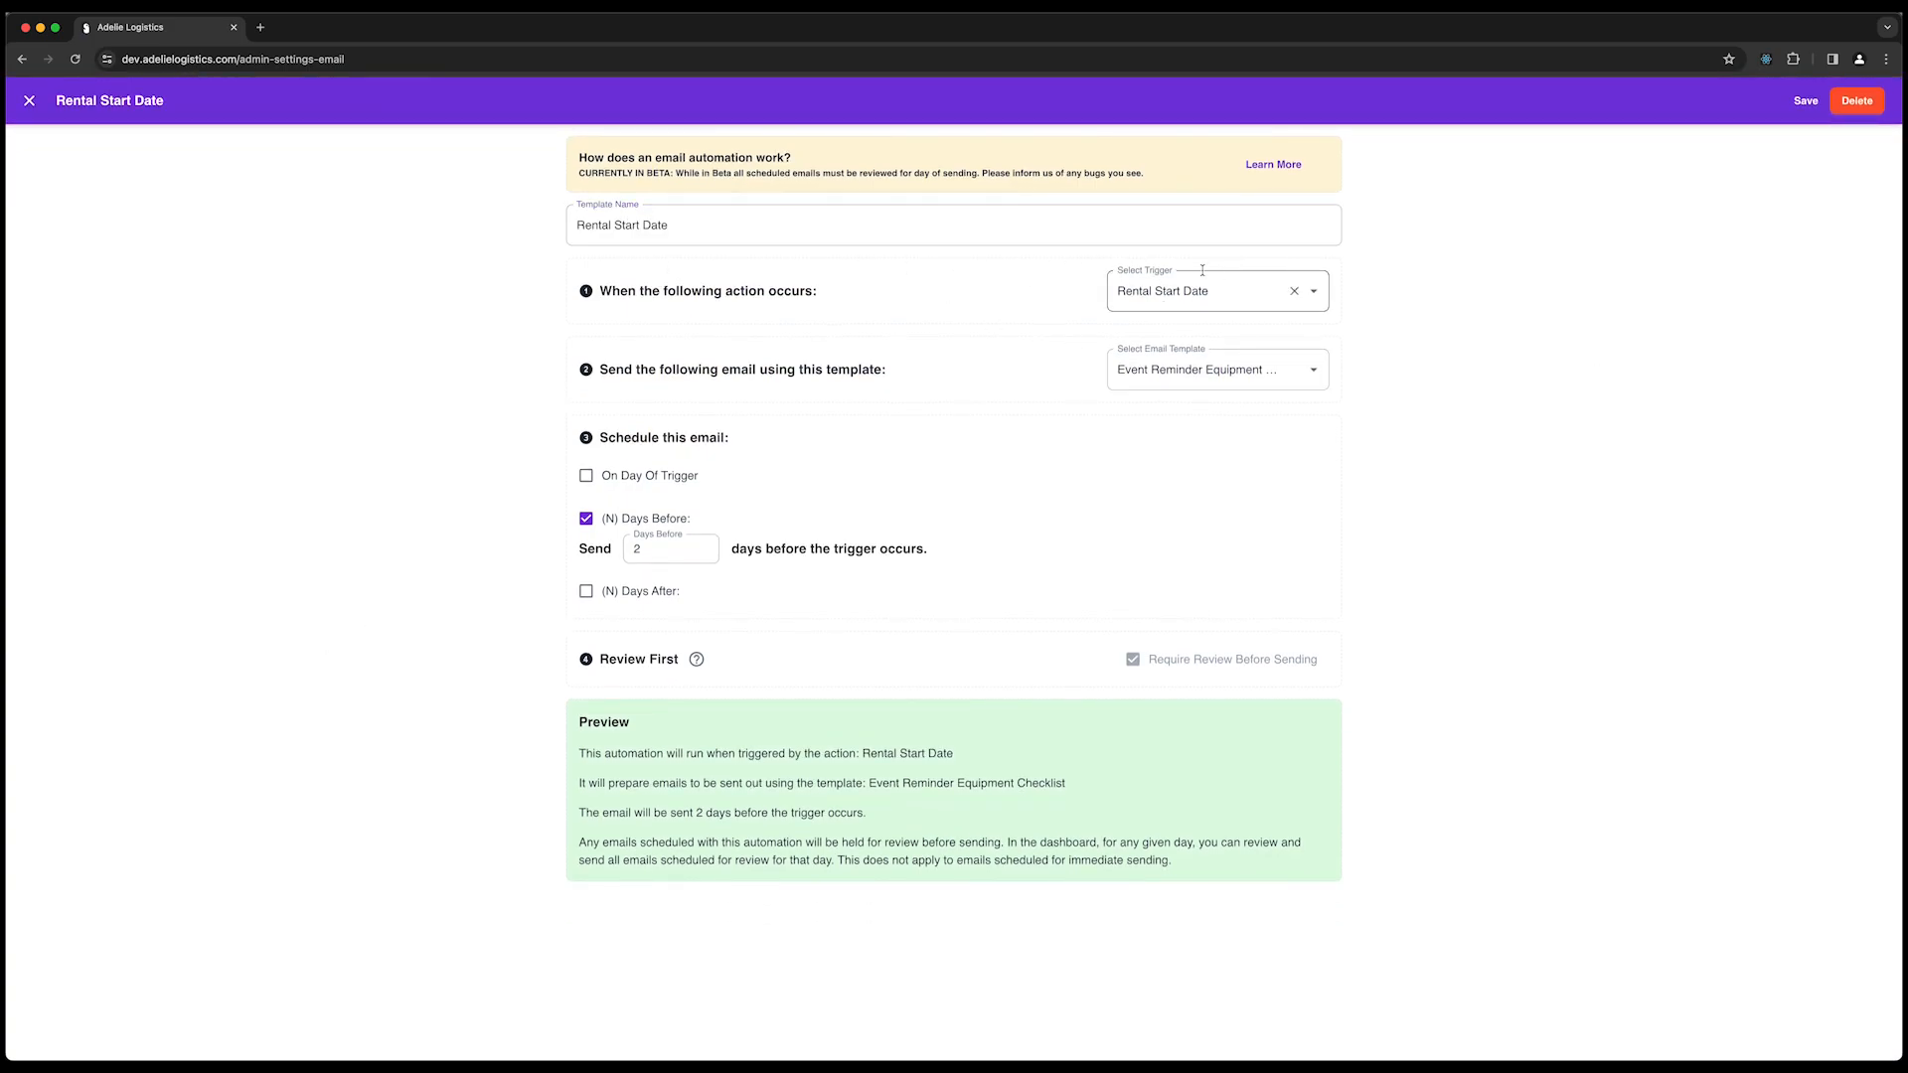
{"action": "left_click_drag", "start_coordinate": [697, 220], "coordinate": [569, 226]}
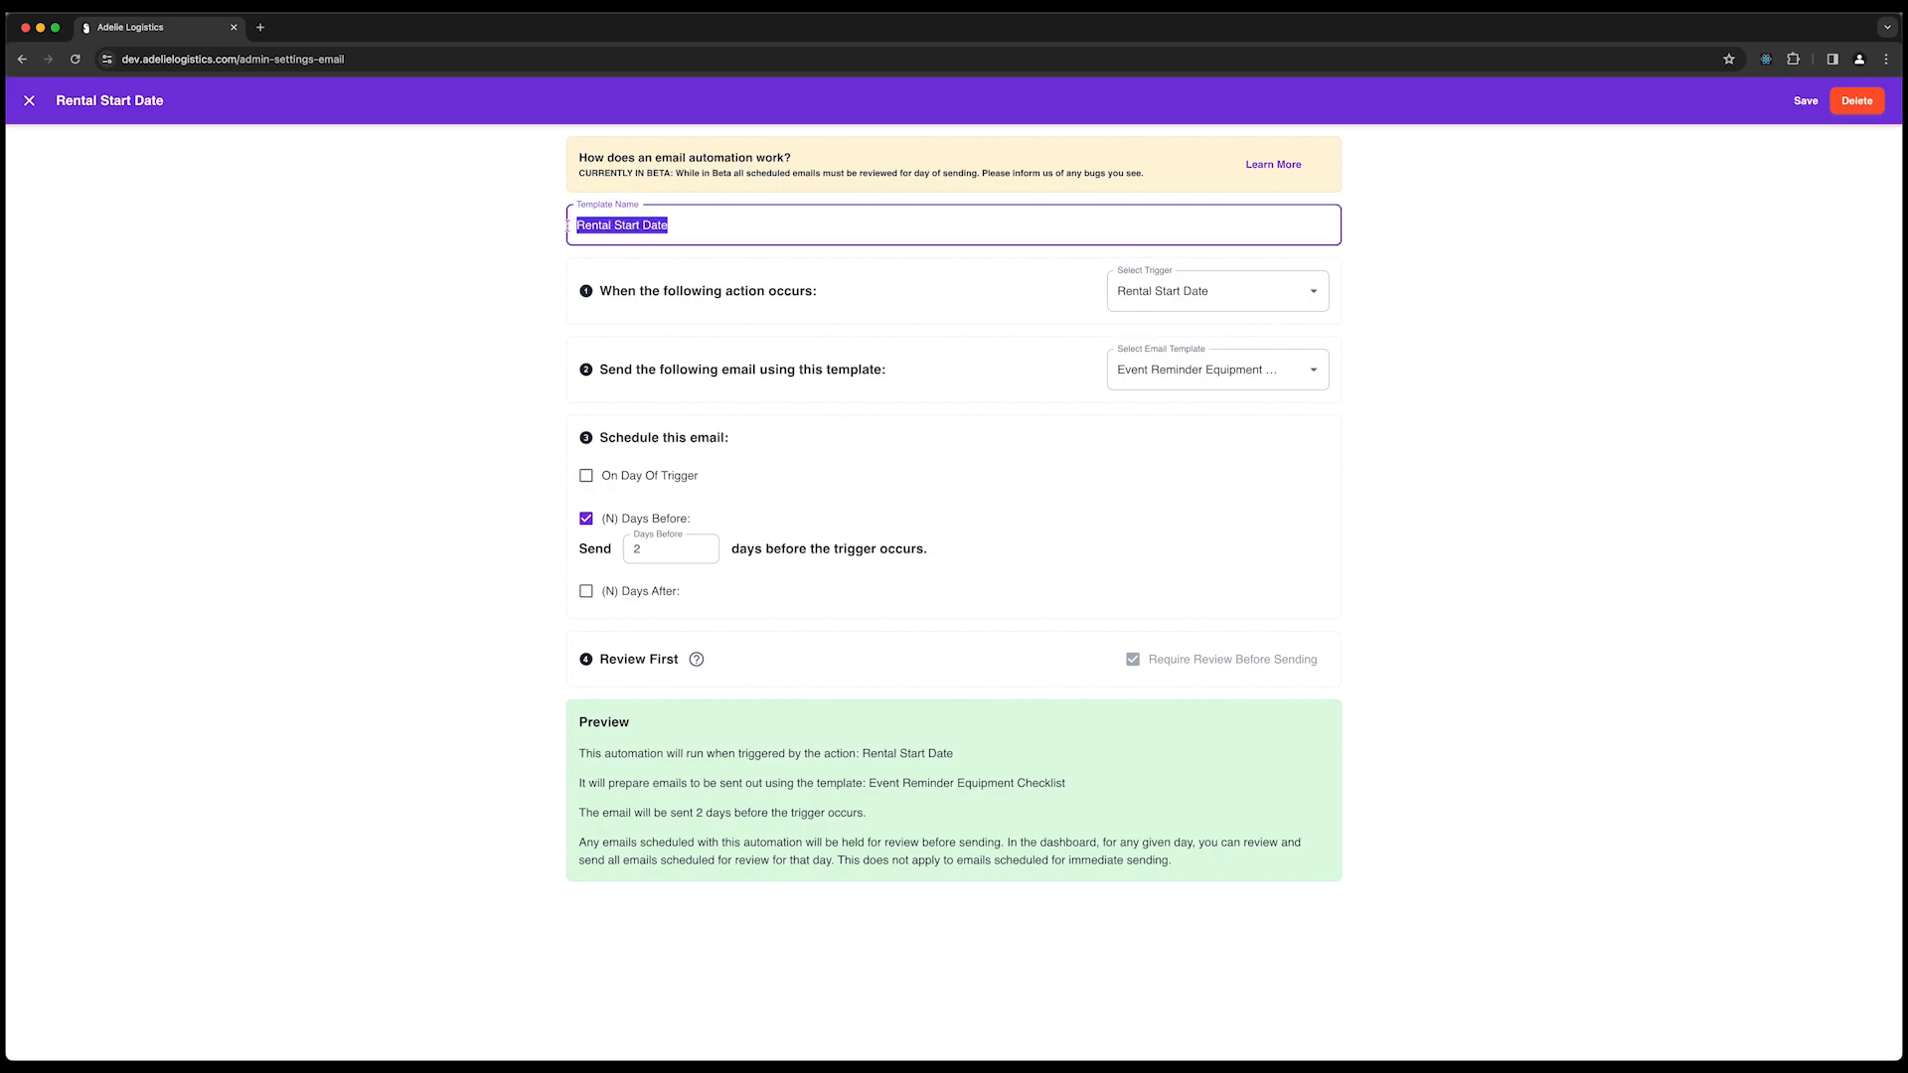
{"action": "key", "text": "BackSpace"}
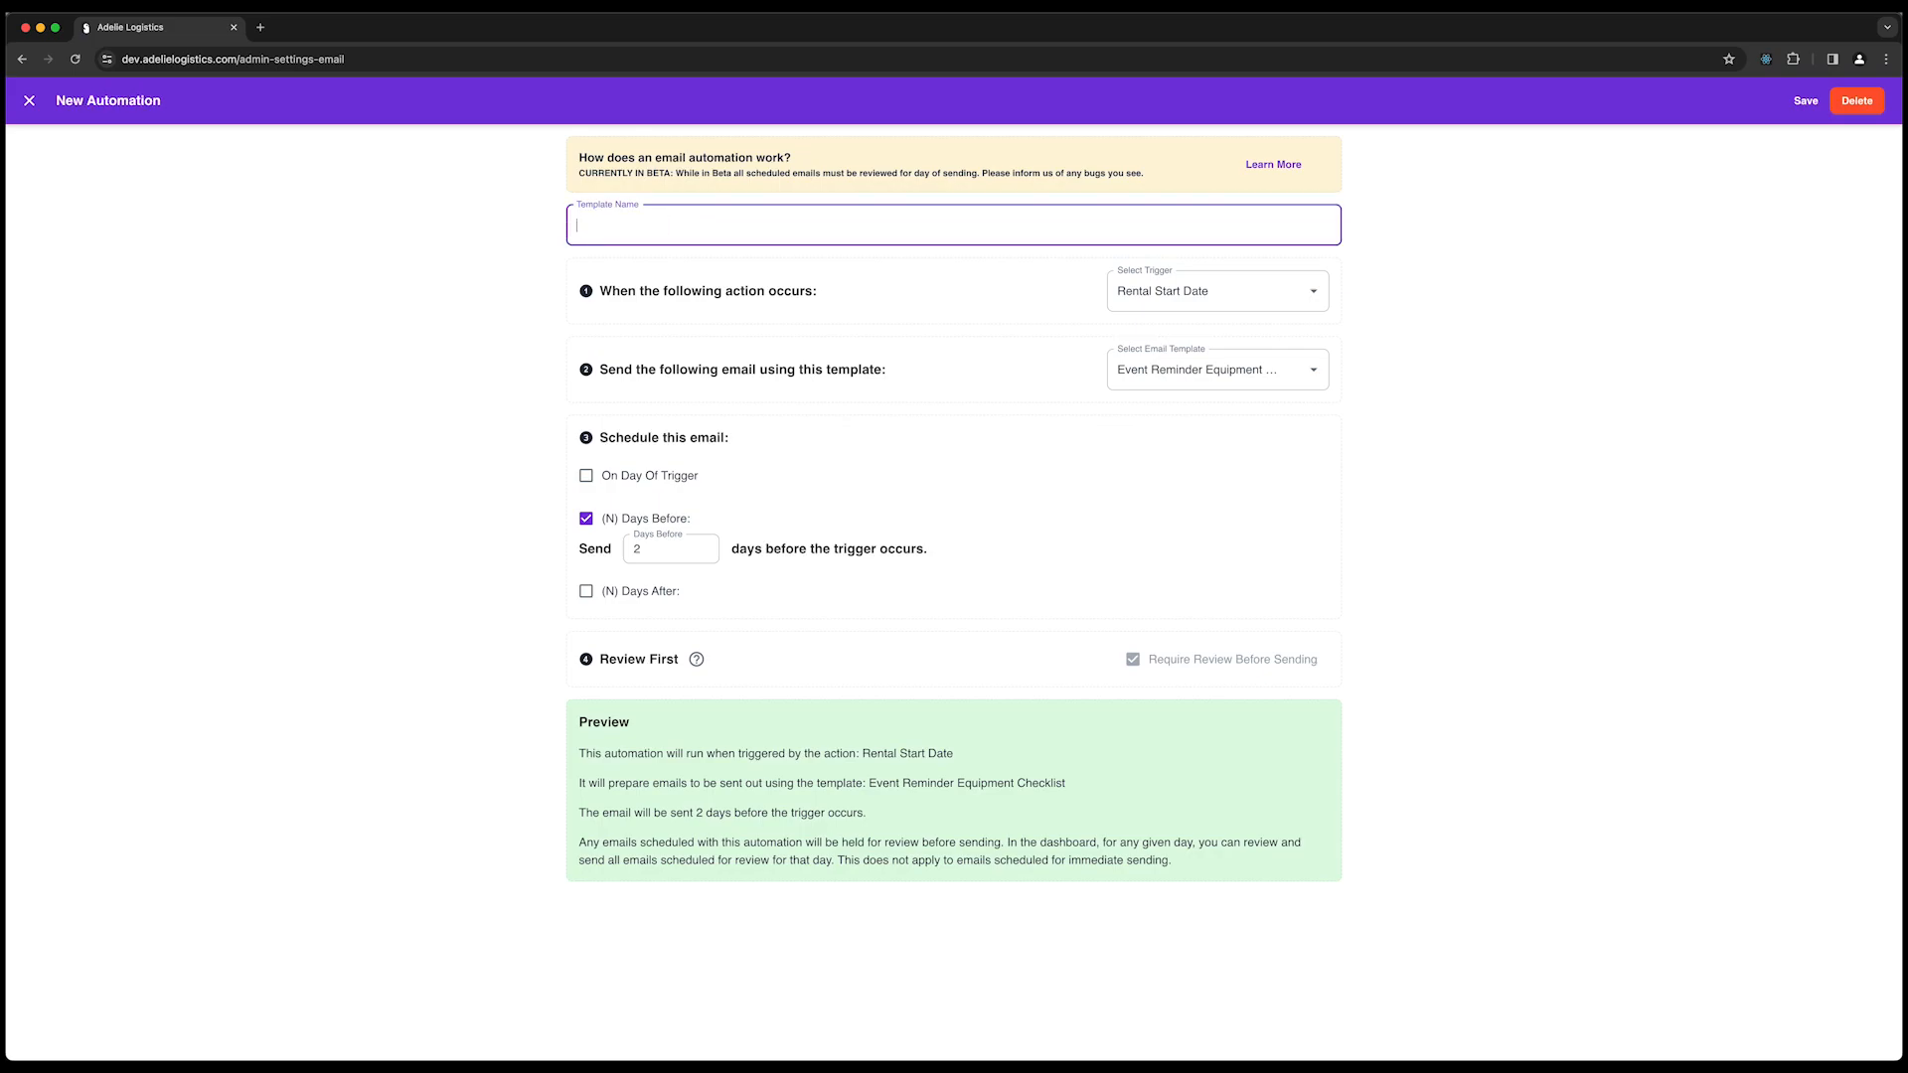
{"action": "type", "text": "Equipment and Event Reminder 2 Days Before"}
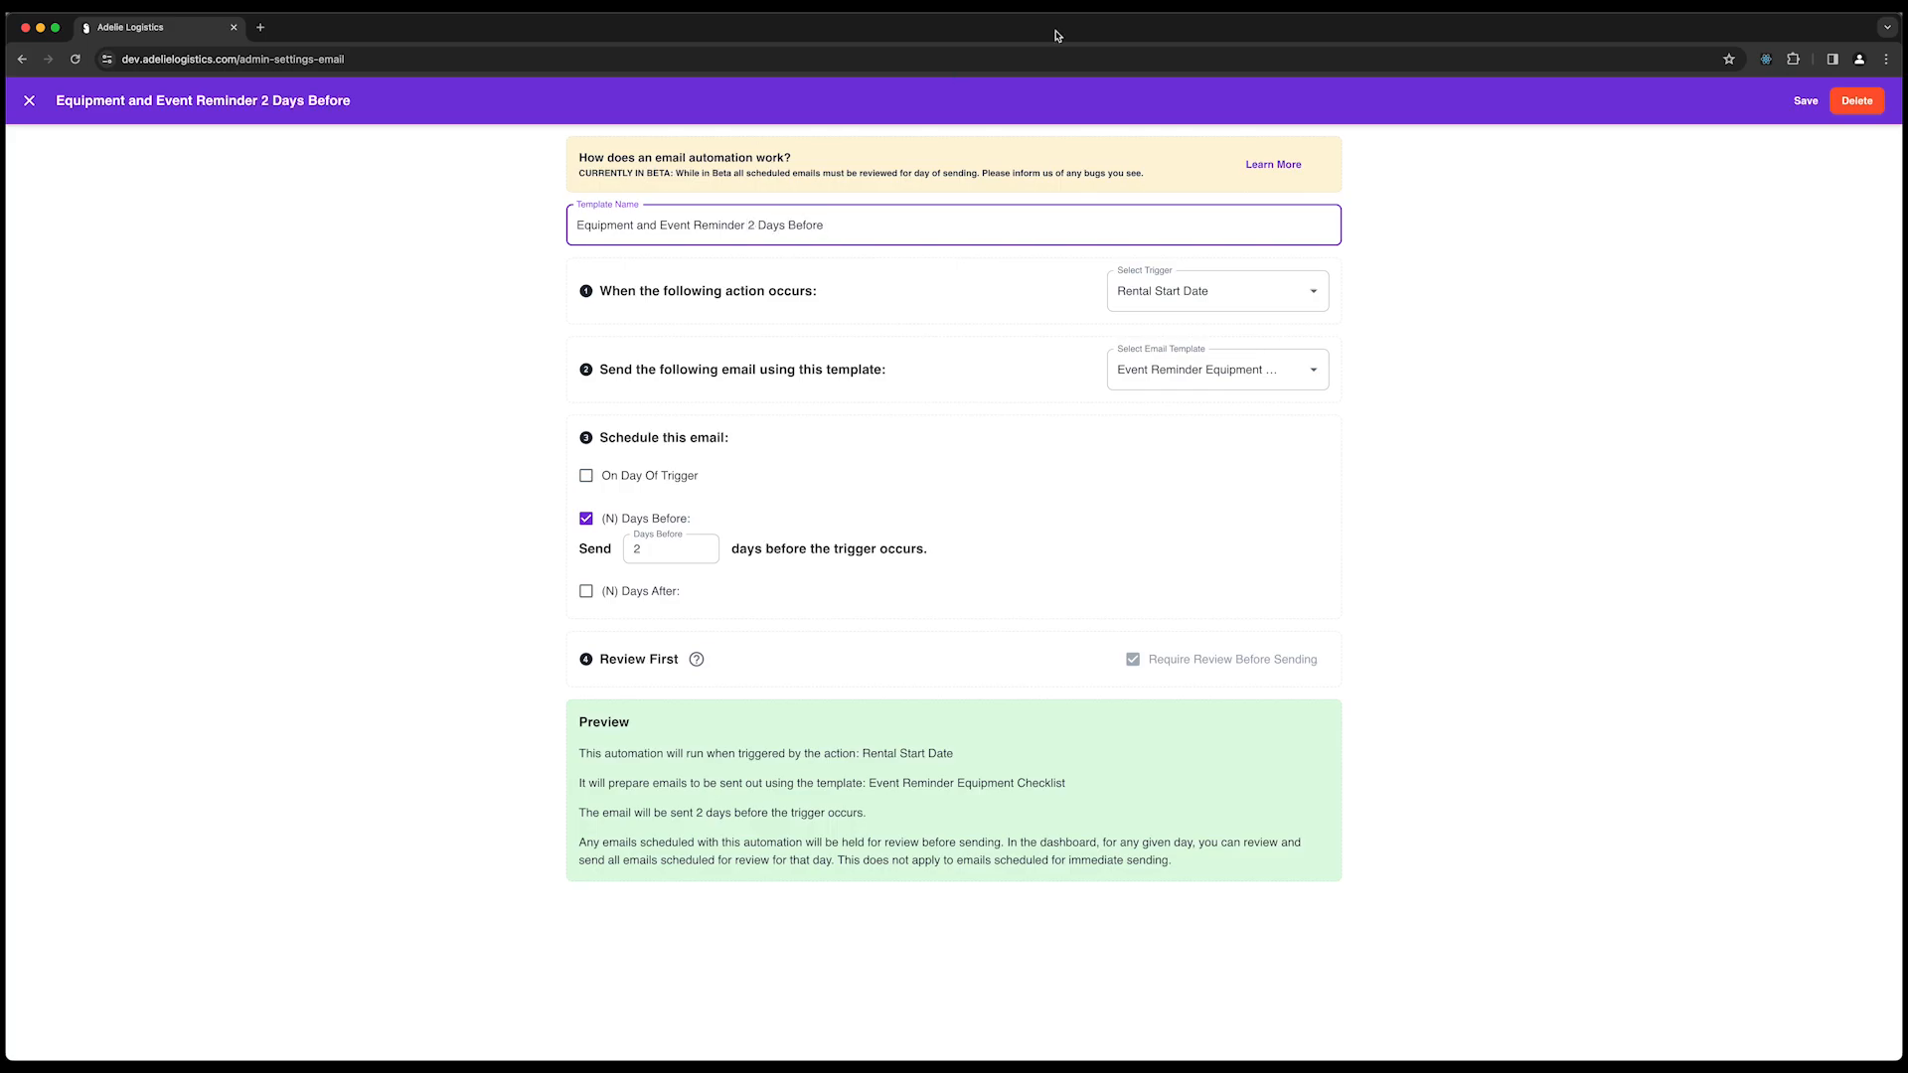
{"action": "left_click", "coordinate": [1805, 101]}
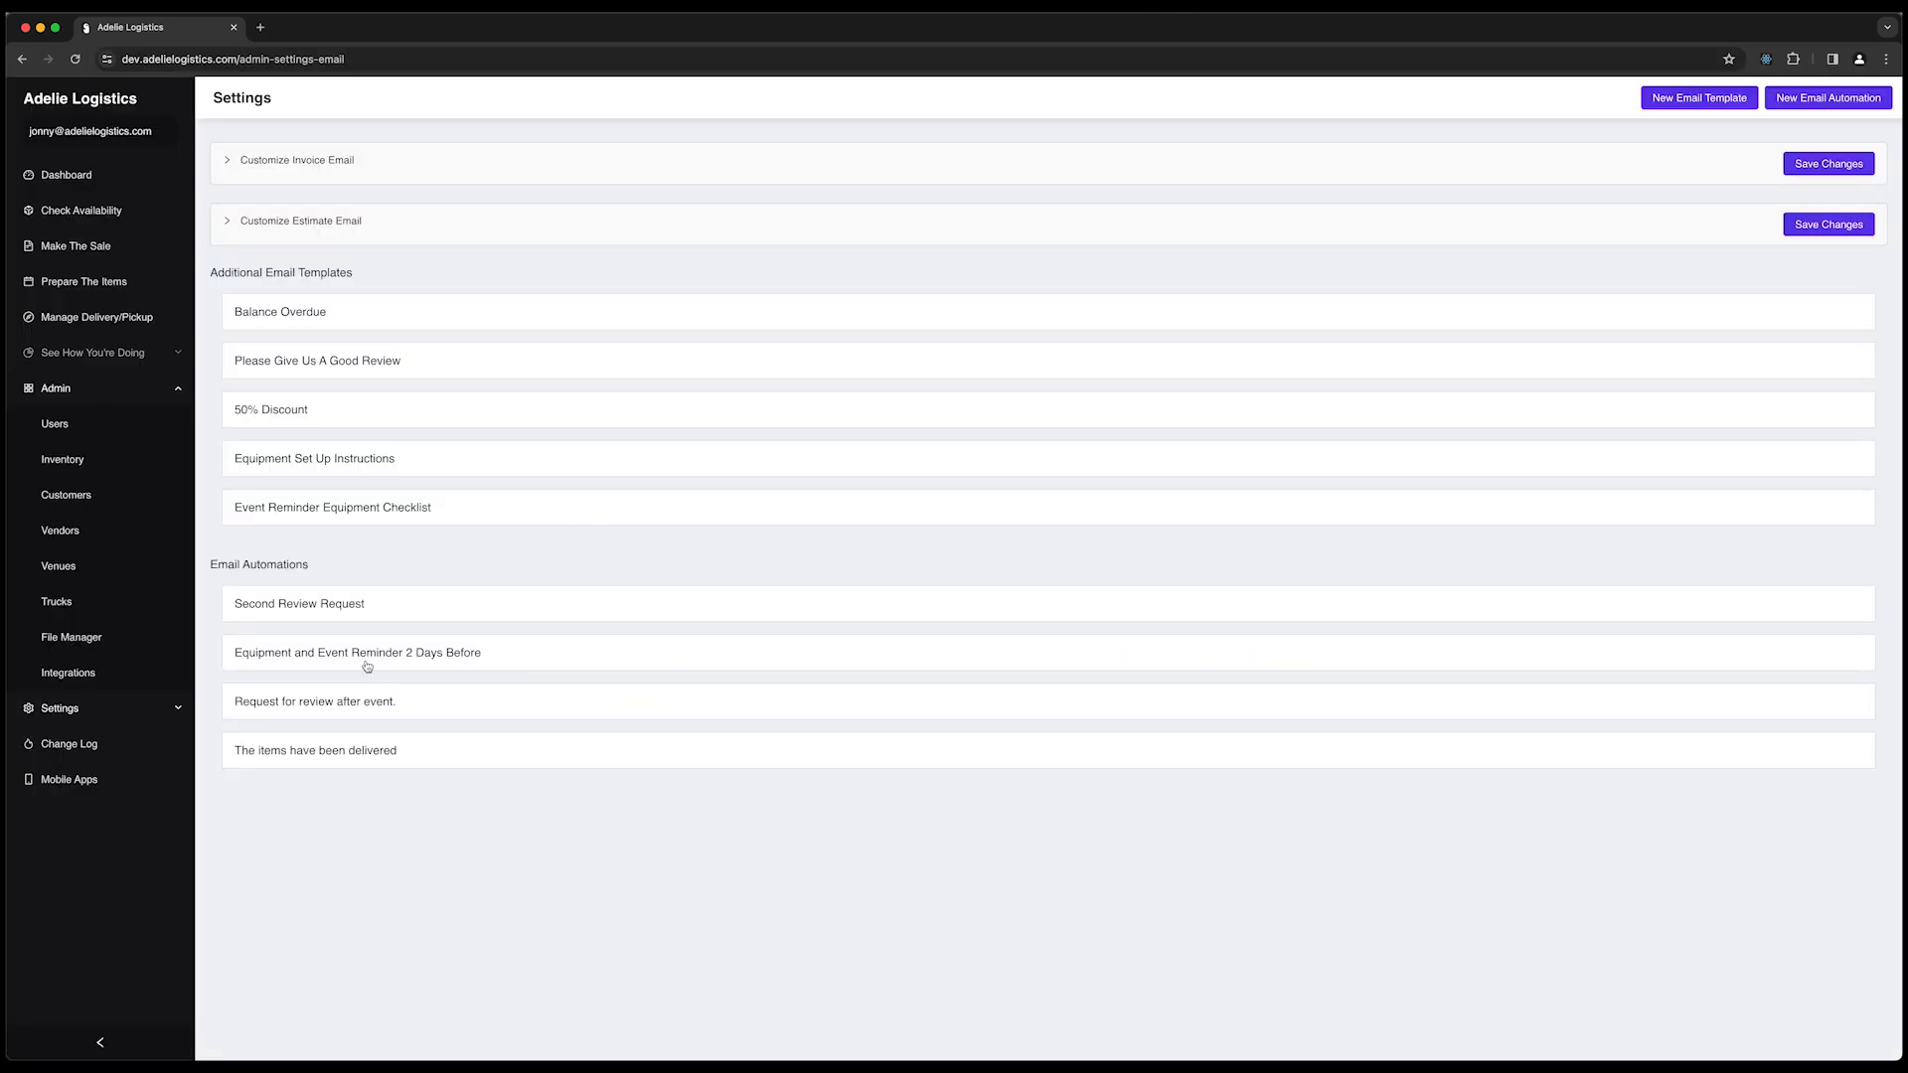
Review the settings of the Equipment and Event Reminder 2 Days Before automation and close it.
{"action": "left_click", "coordinate": [345, 656]}
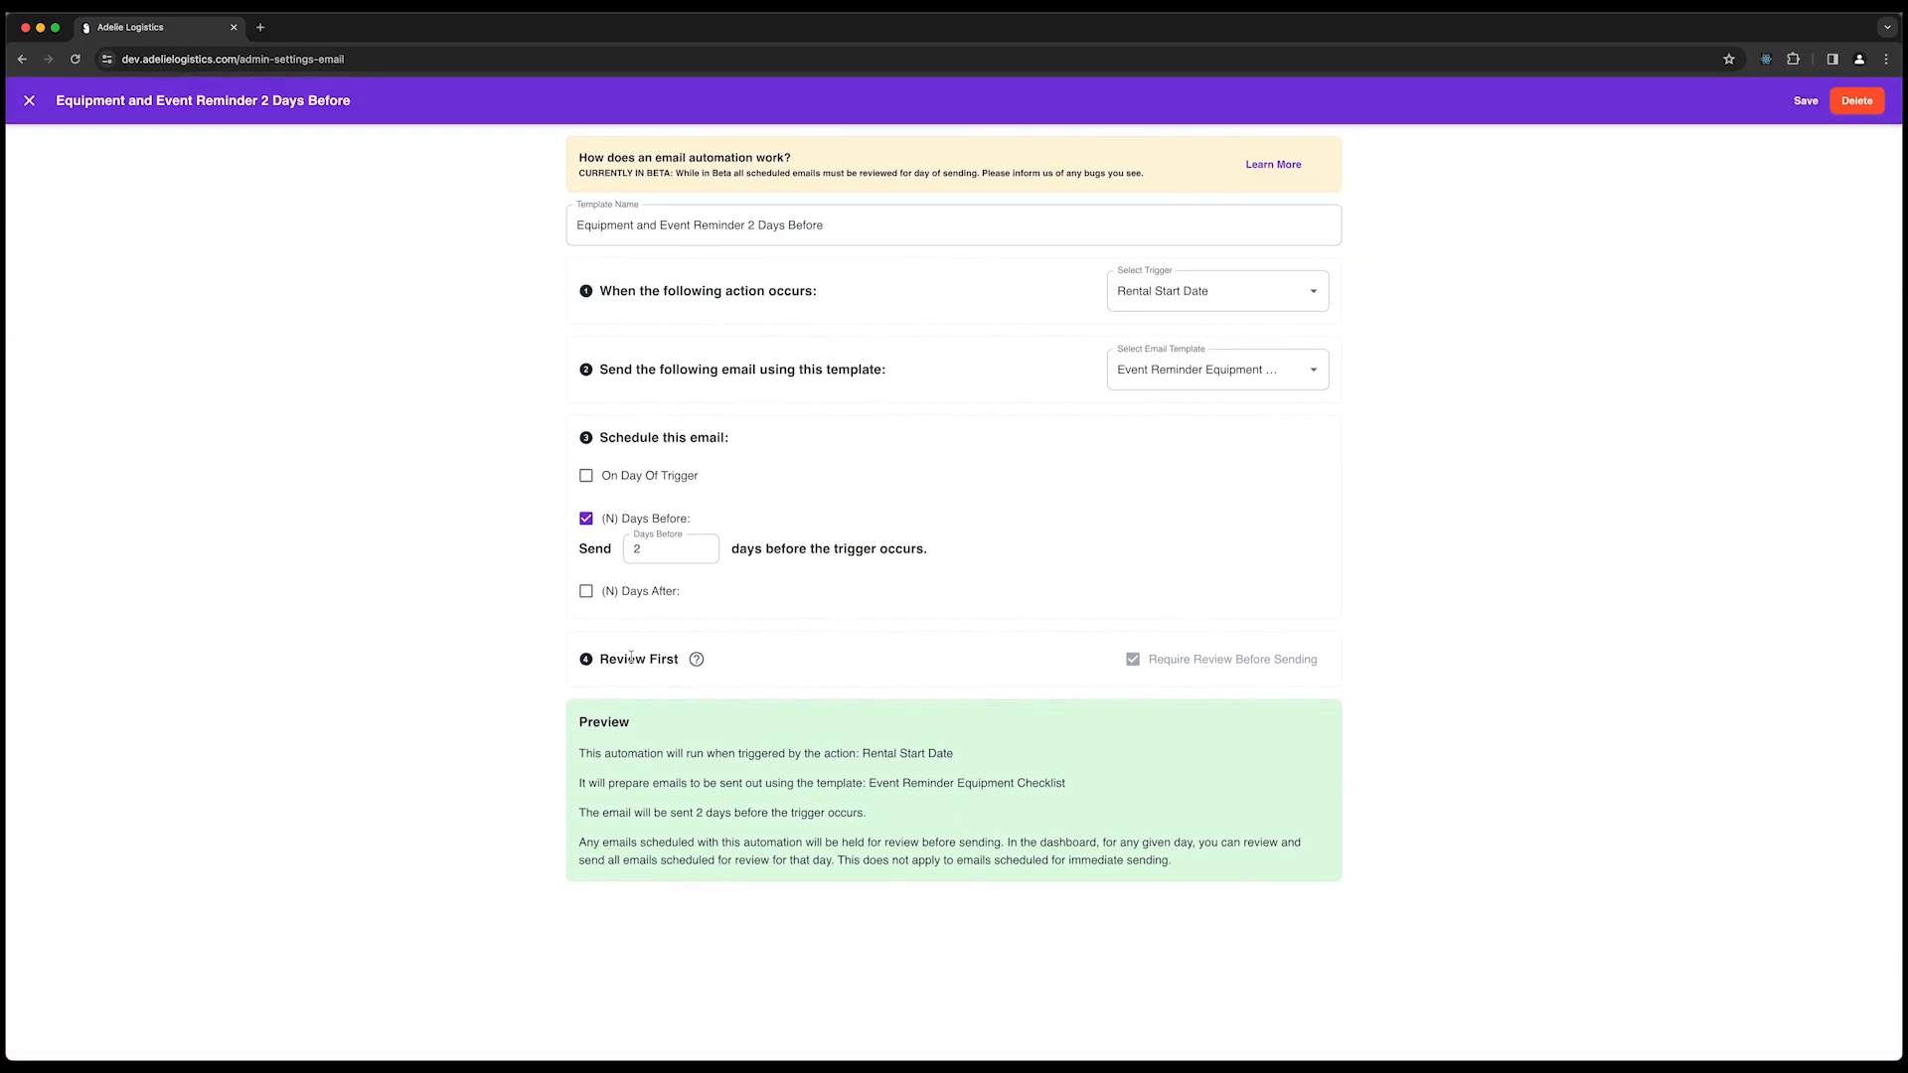
{"action": "mouse_move", "coordinate": [696, 661]}
{"action": "left_click", "coordinate": [30, 101]}
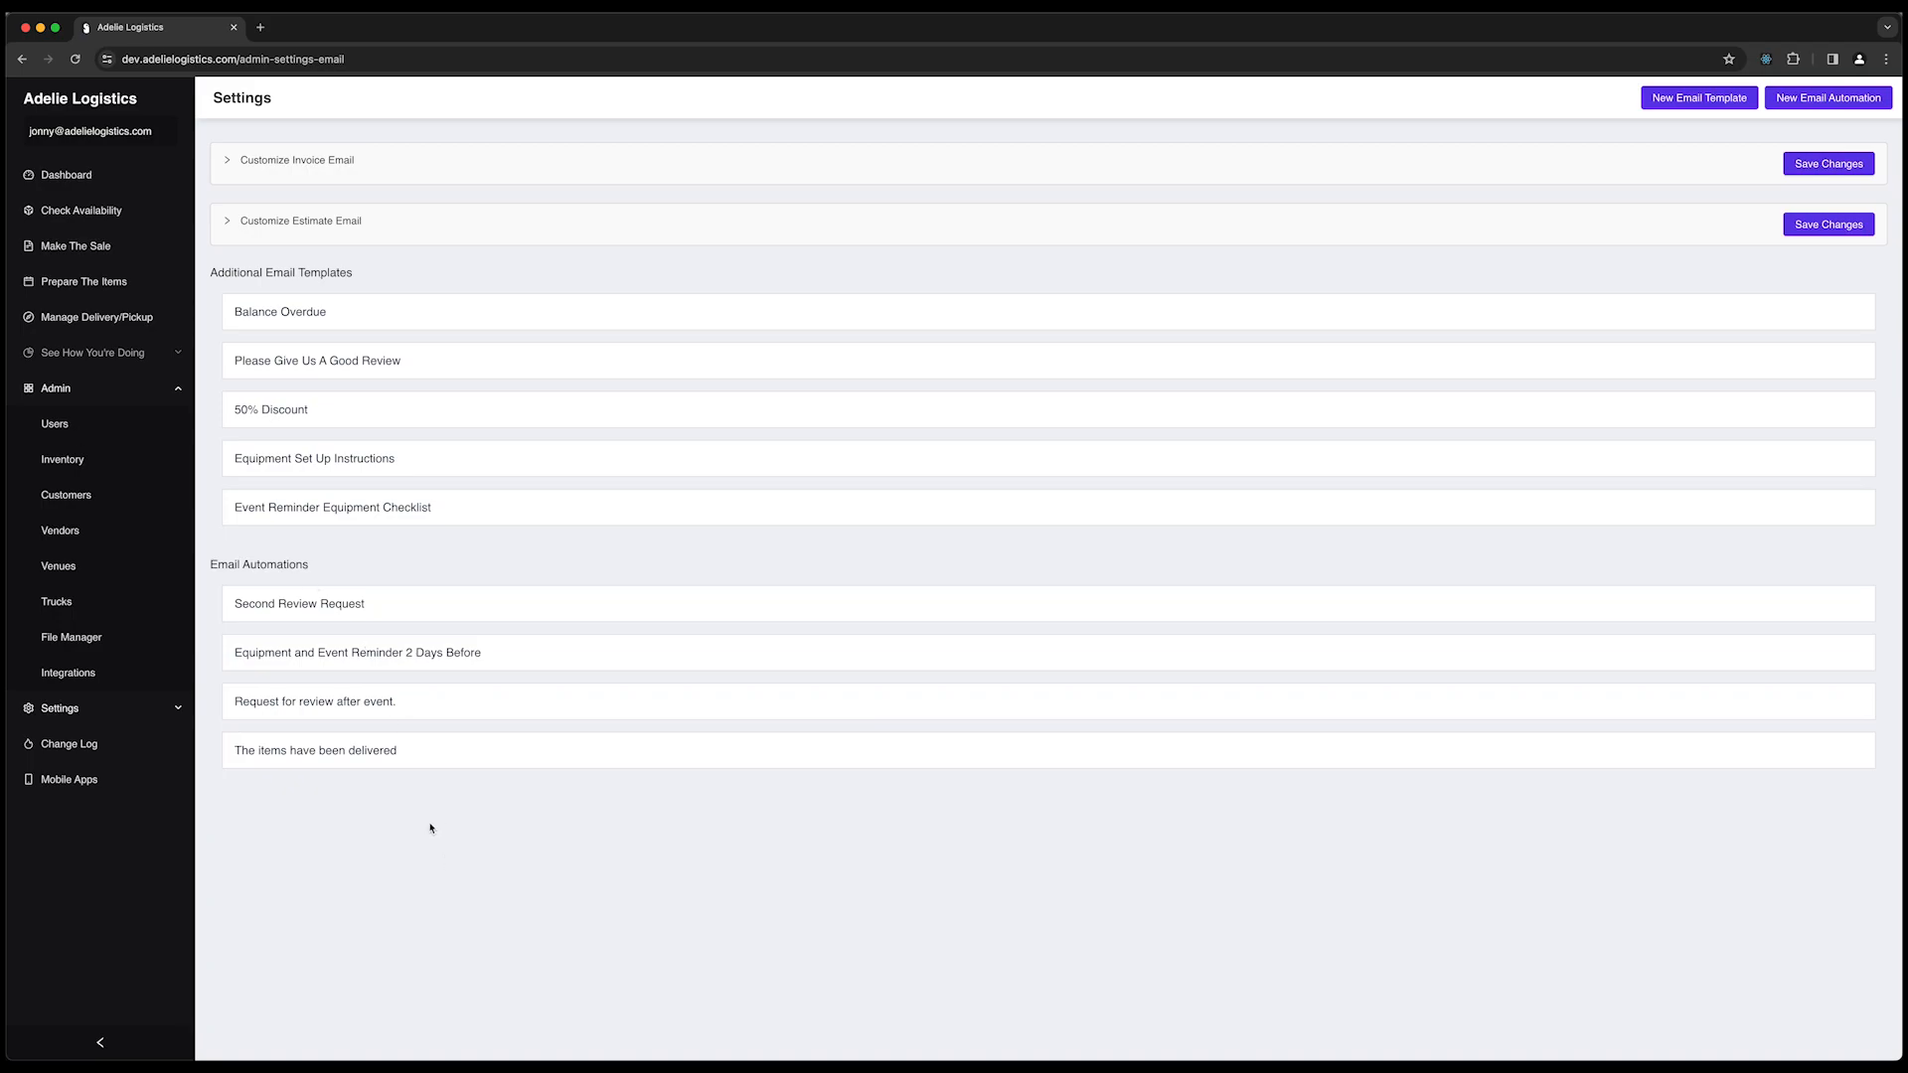
Start a new sales order for an existing customer with a rental range of March 18 to March 20, 2024.
{"action": "left_click", "coordinate": [75, 248]}
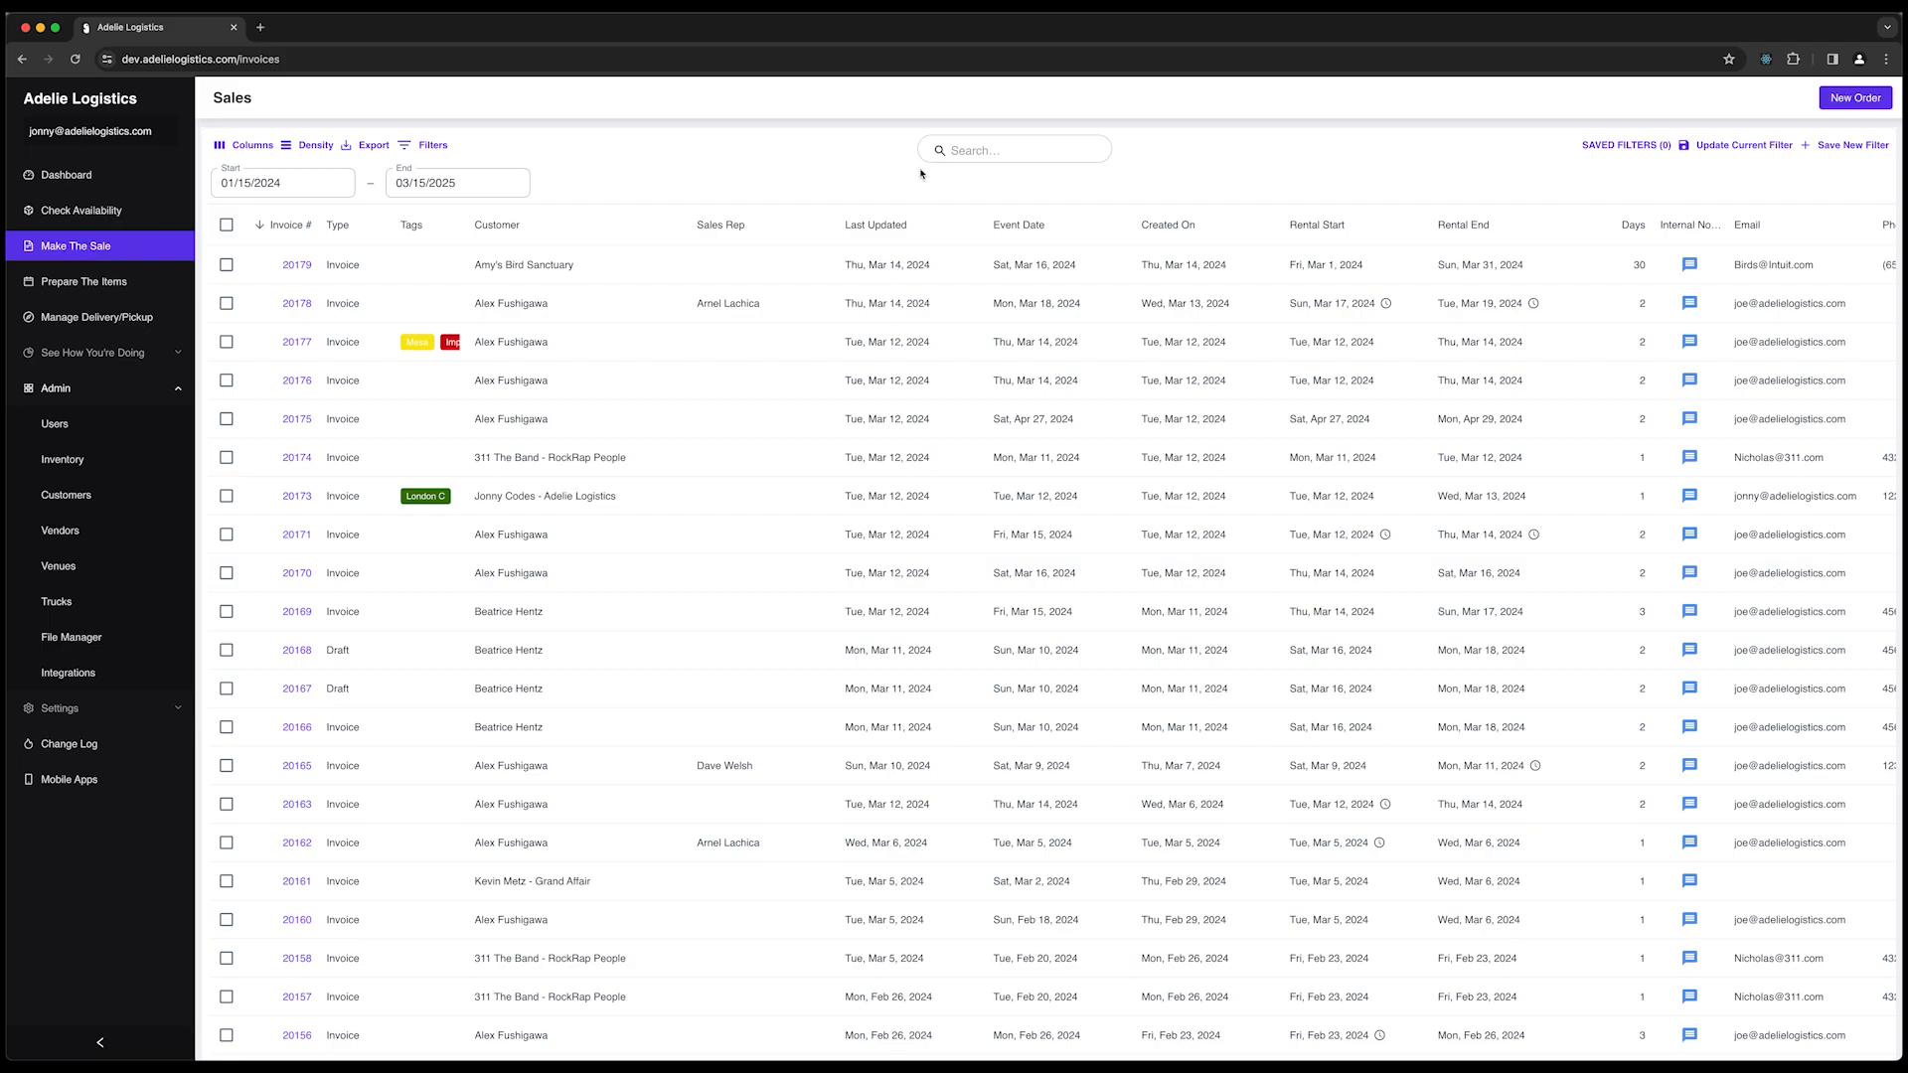
{"action": "left_click", "coordinate": [1854, 97]}
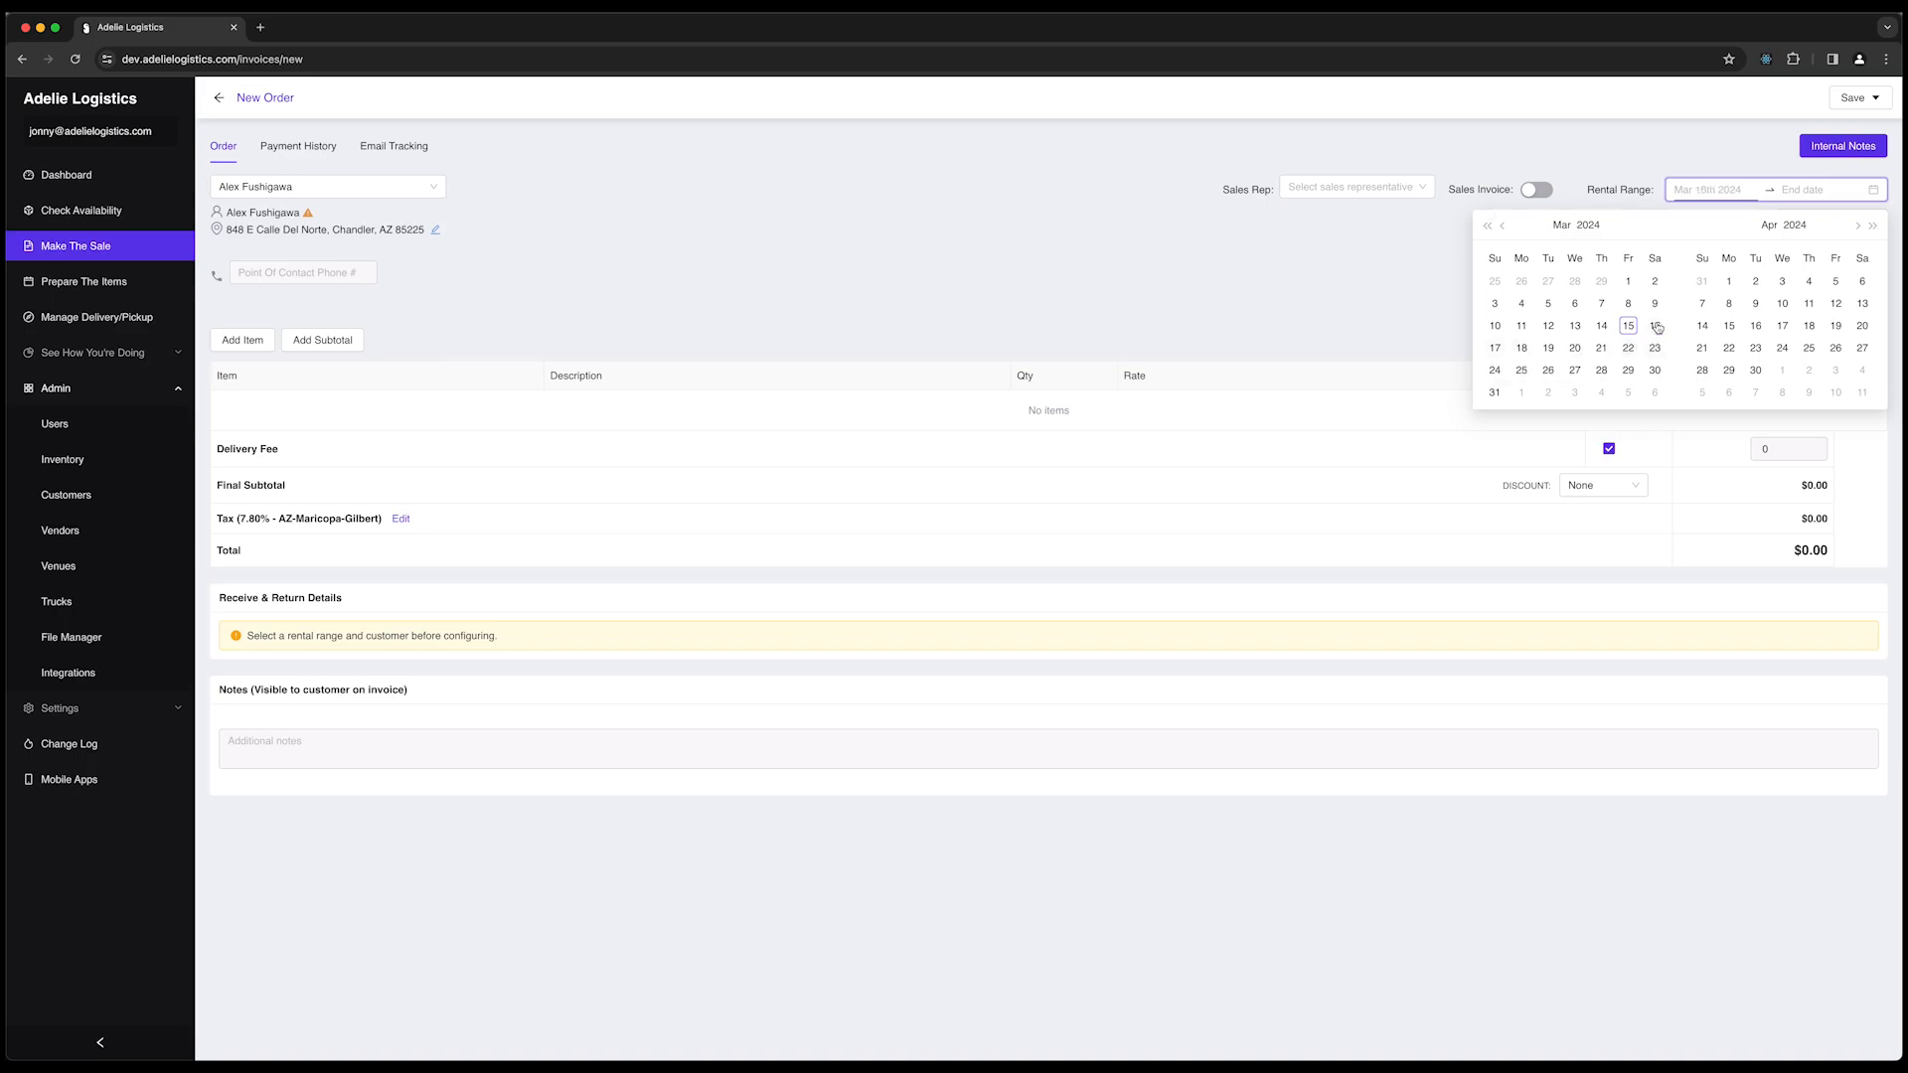
{"action": "left_click", "coordinate": [1523, 353]}
{"action": "left_click", "coordinate": [1575, 347]}
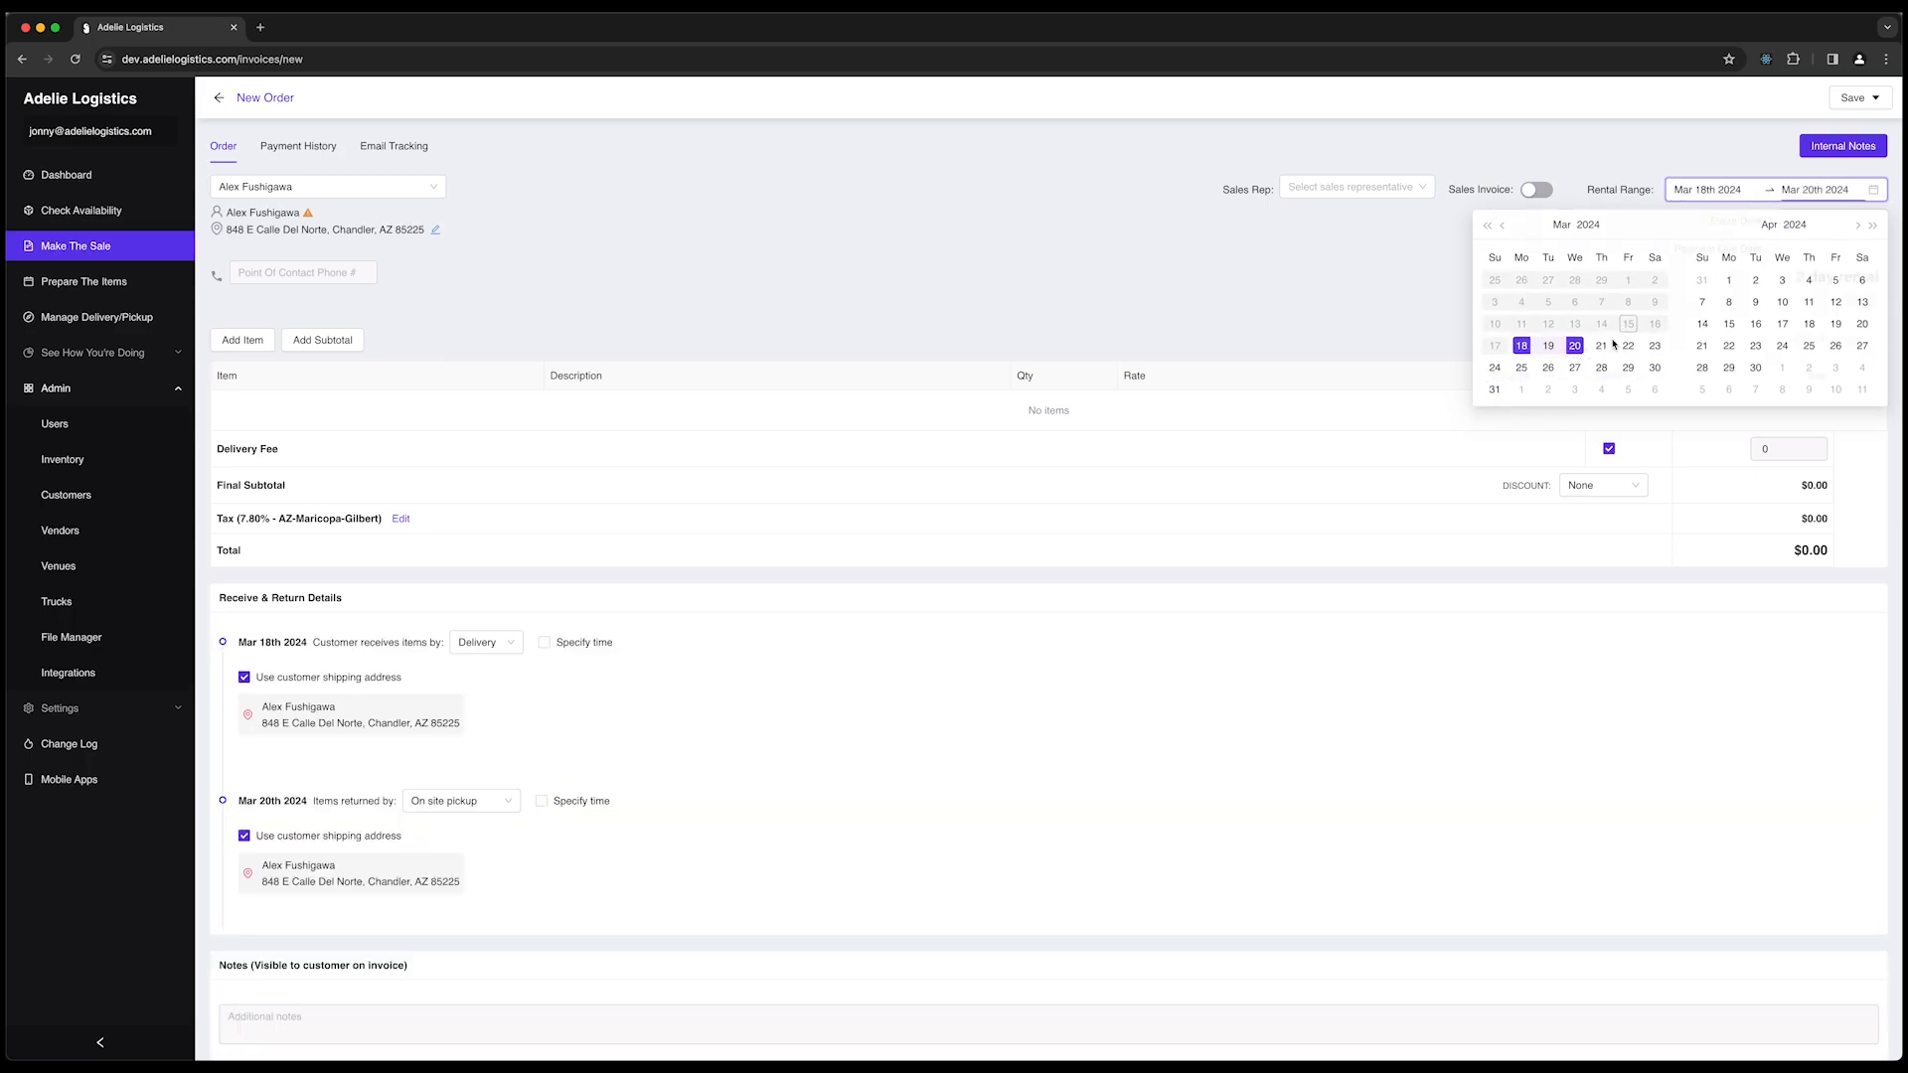
Set both the order's event date and its payment due date to March 18, 2024.
{"action": "left_click", "coordinate": [1794, 225]}
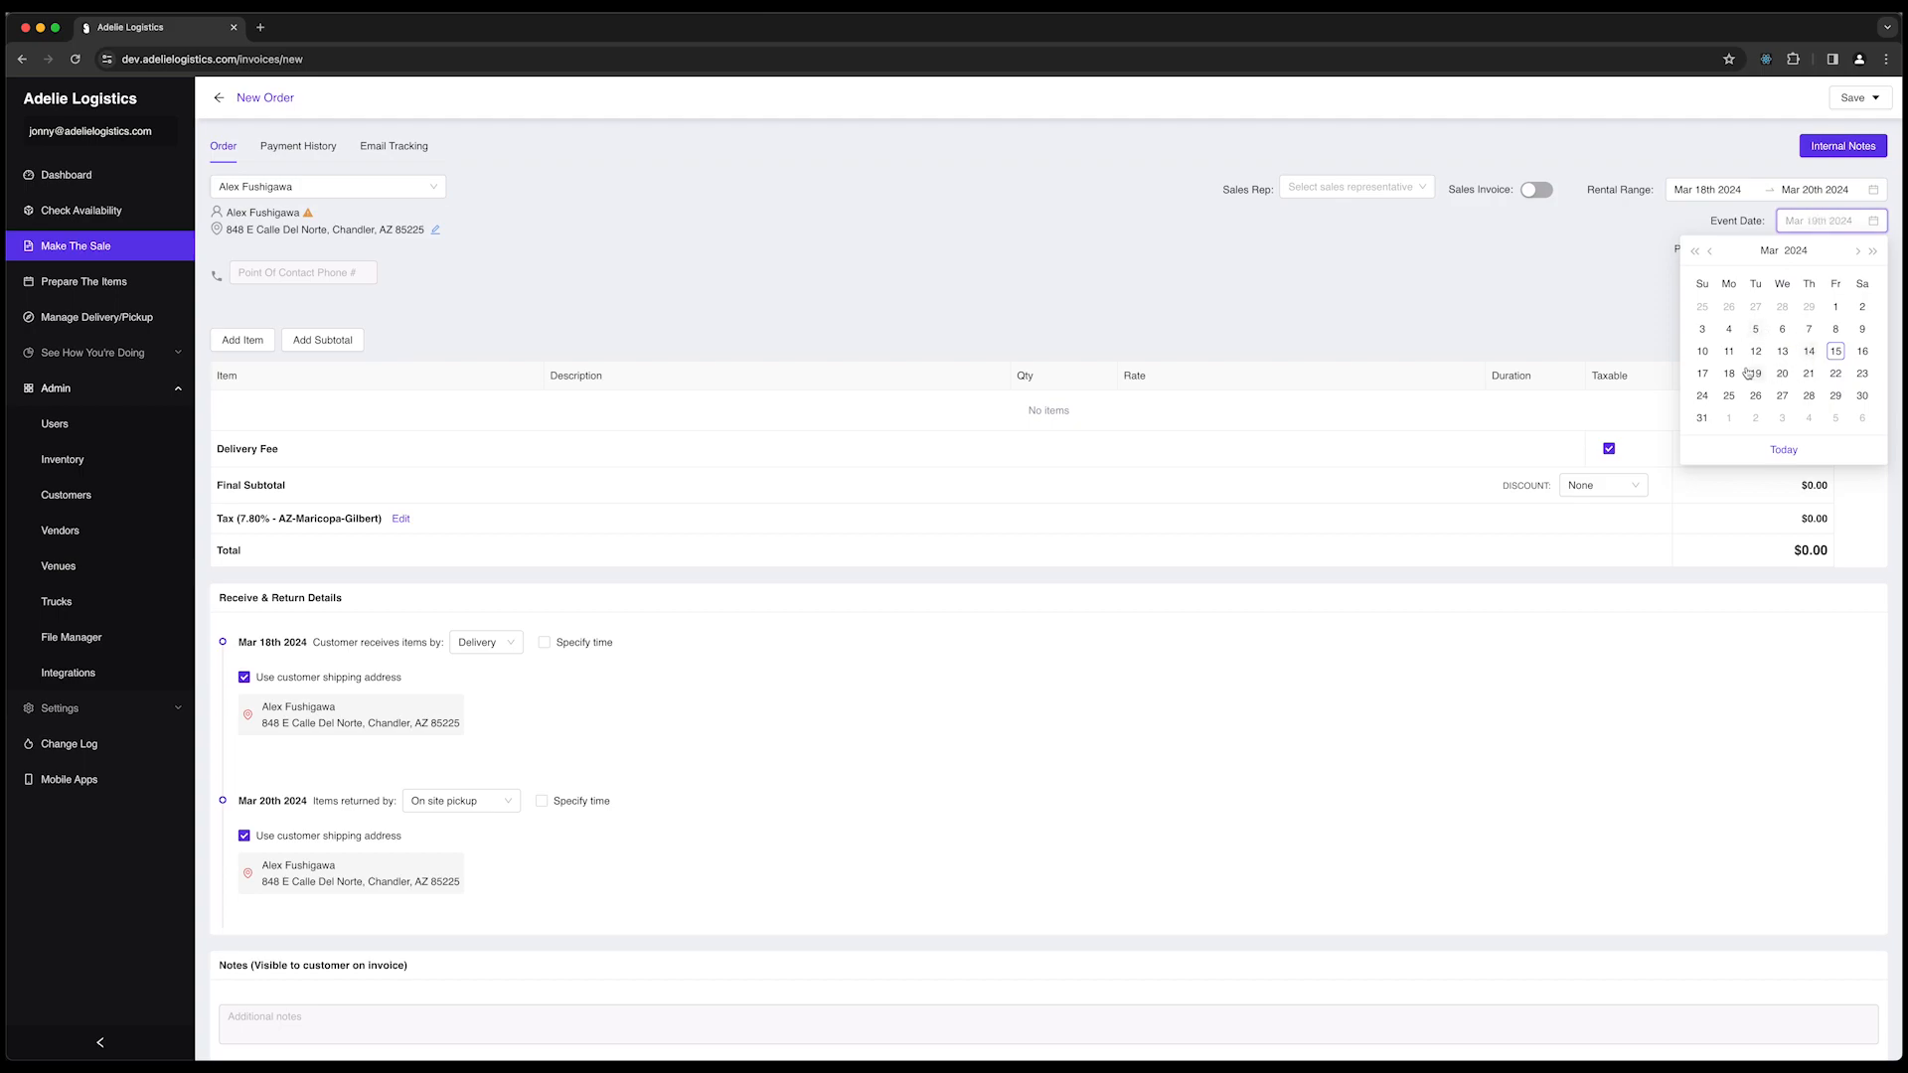
{"action": "left_click", "coordinate": [1732, 373]}
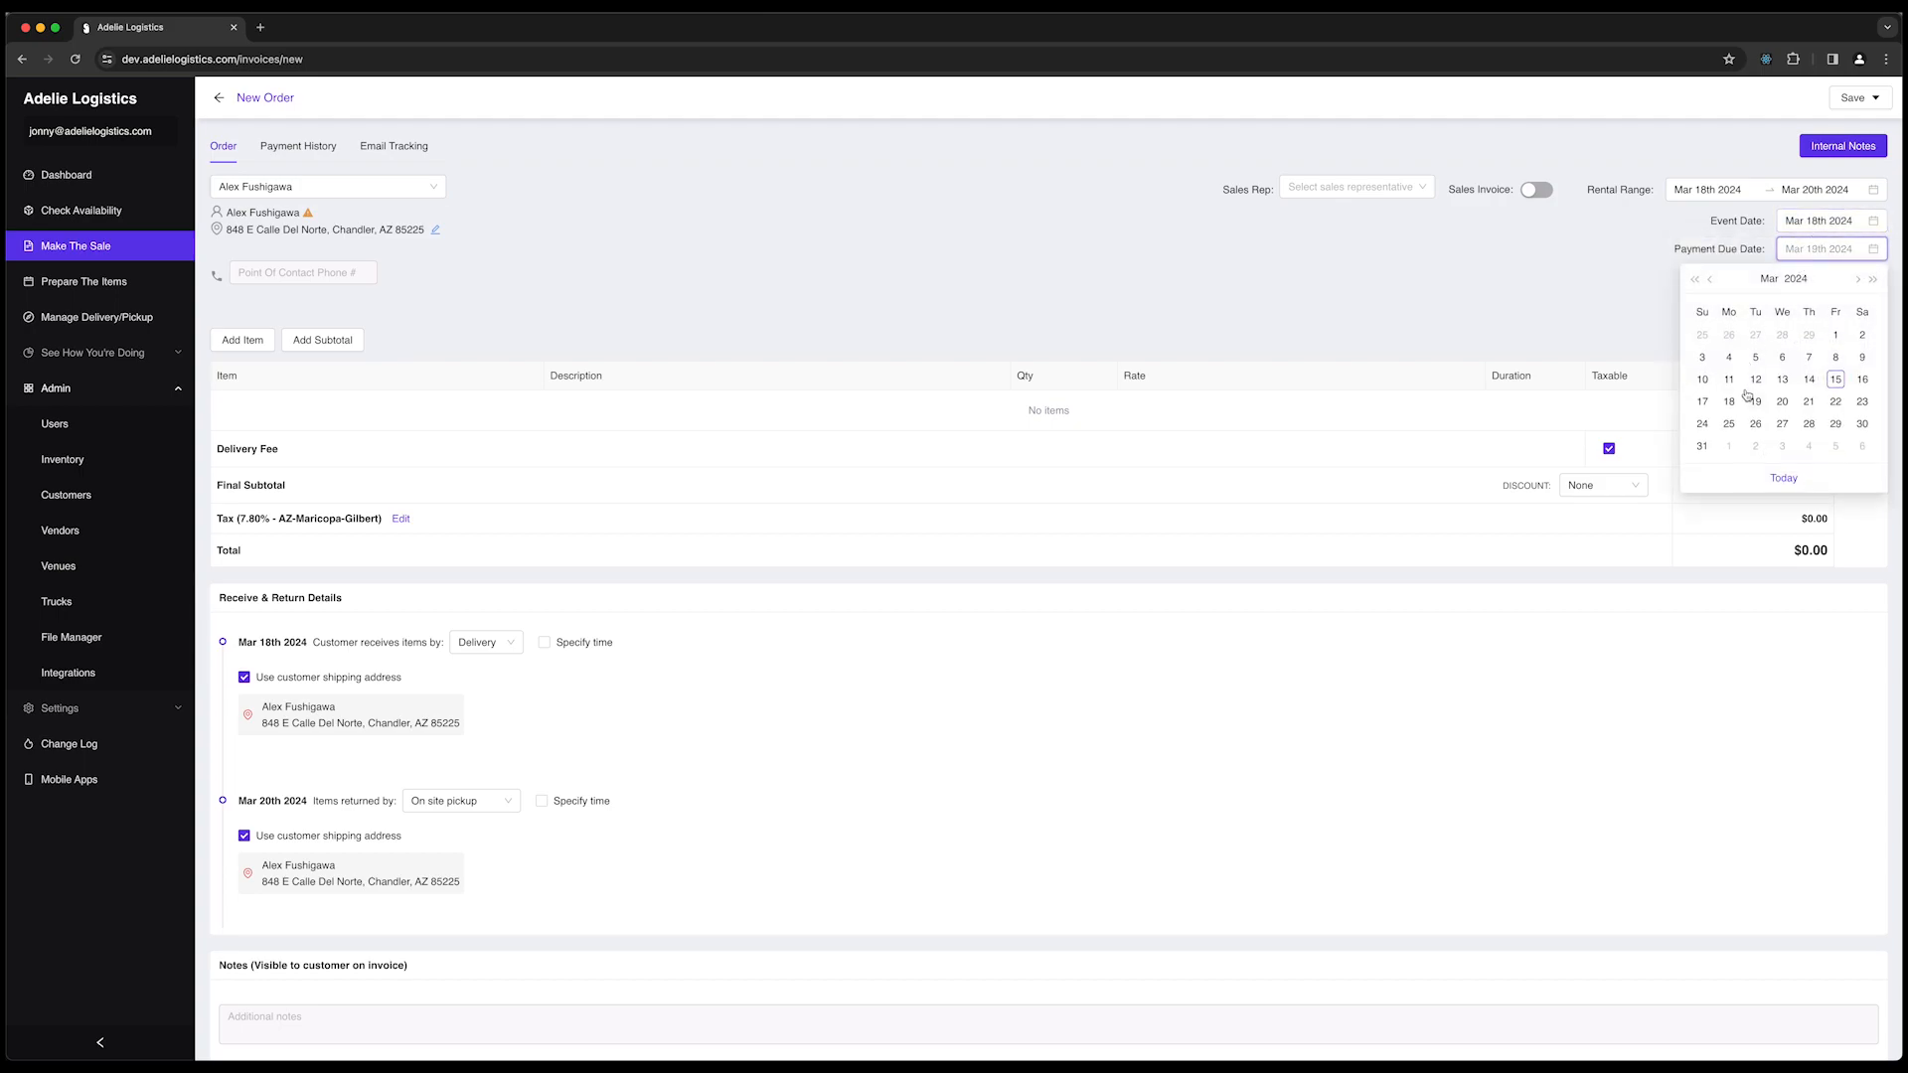
{"action": "left_click", "coordinate": [1730, 402]}
Add one 10 Meter Stage to the order and save it as an invoice before returning to the sales list.
{"action": "left_click", "coordinate": [262, 348]}
{"action": "left_click", "coordinate": [1854, 100]}
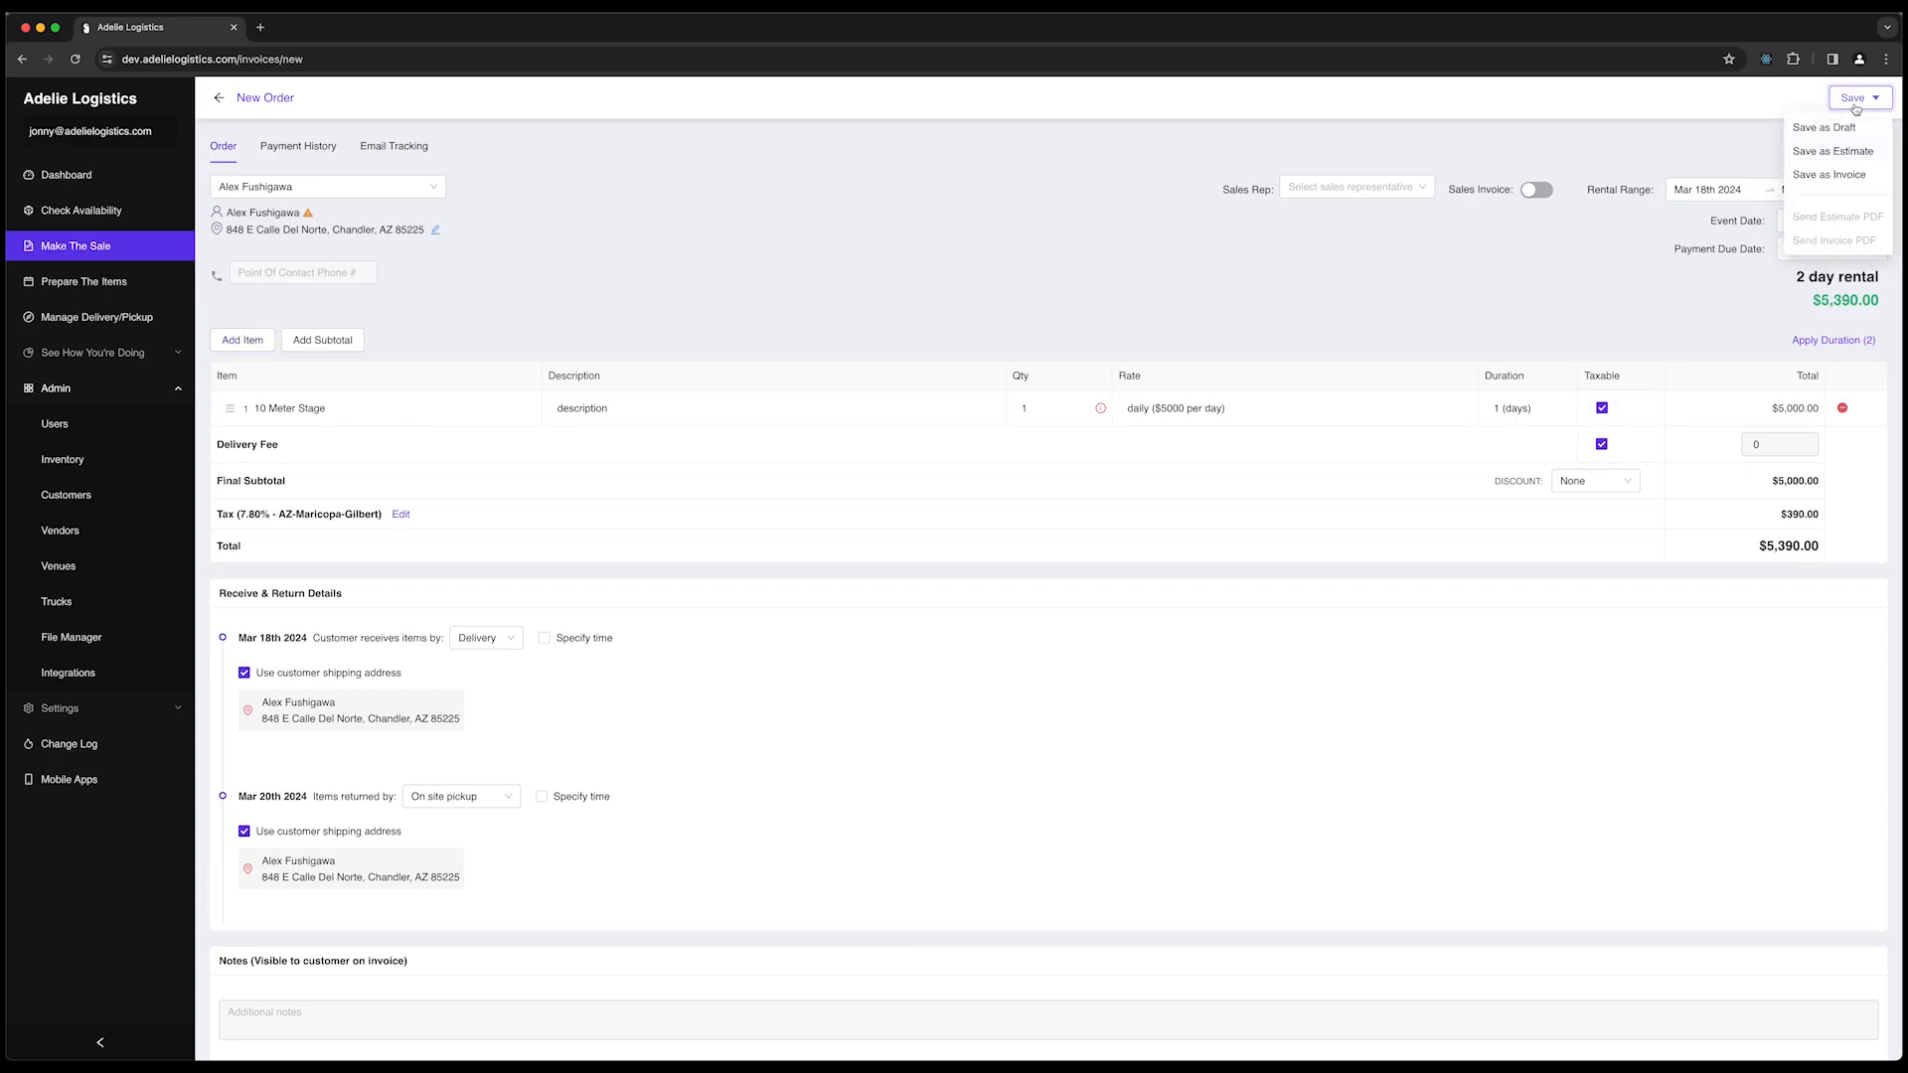
{"action": "left_click", "coordinate": [1829, 174]}
{"action": "left_click", "coordinate": [83, 250]}
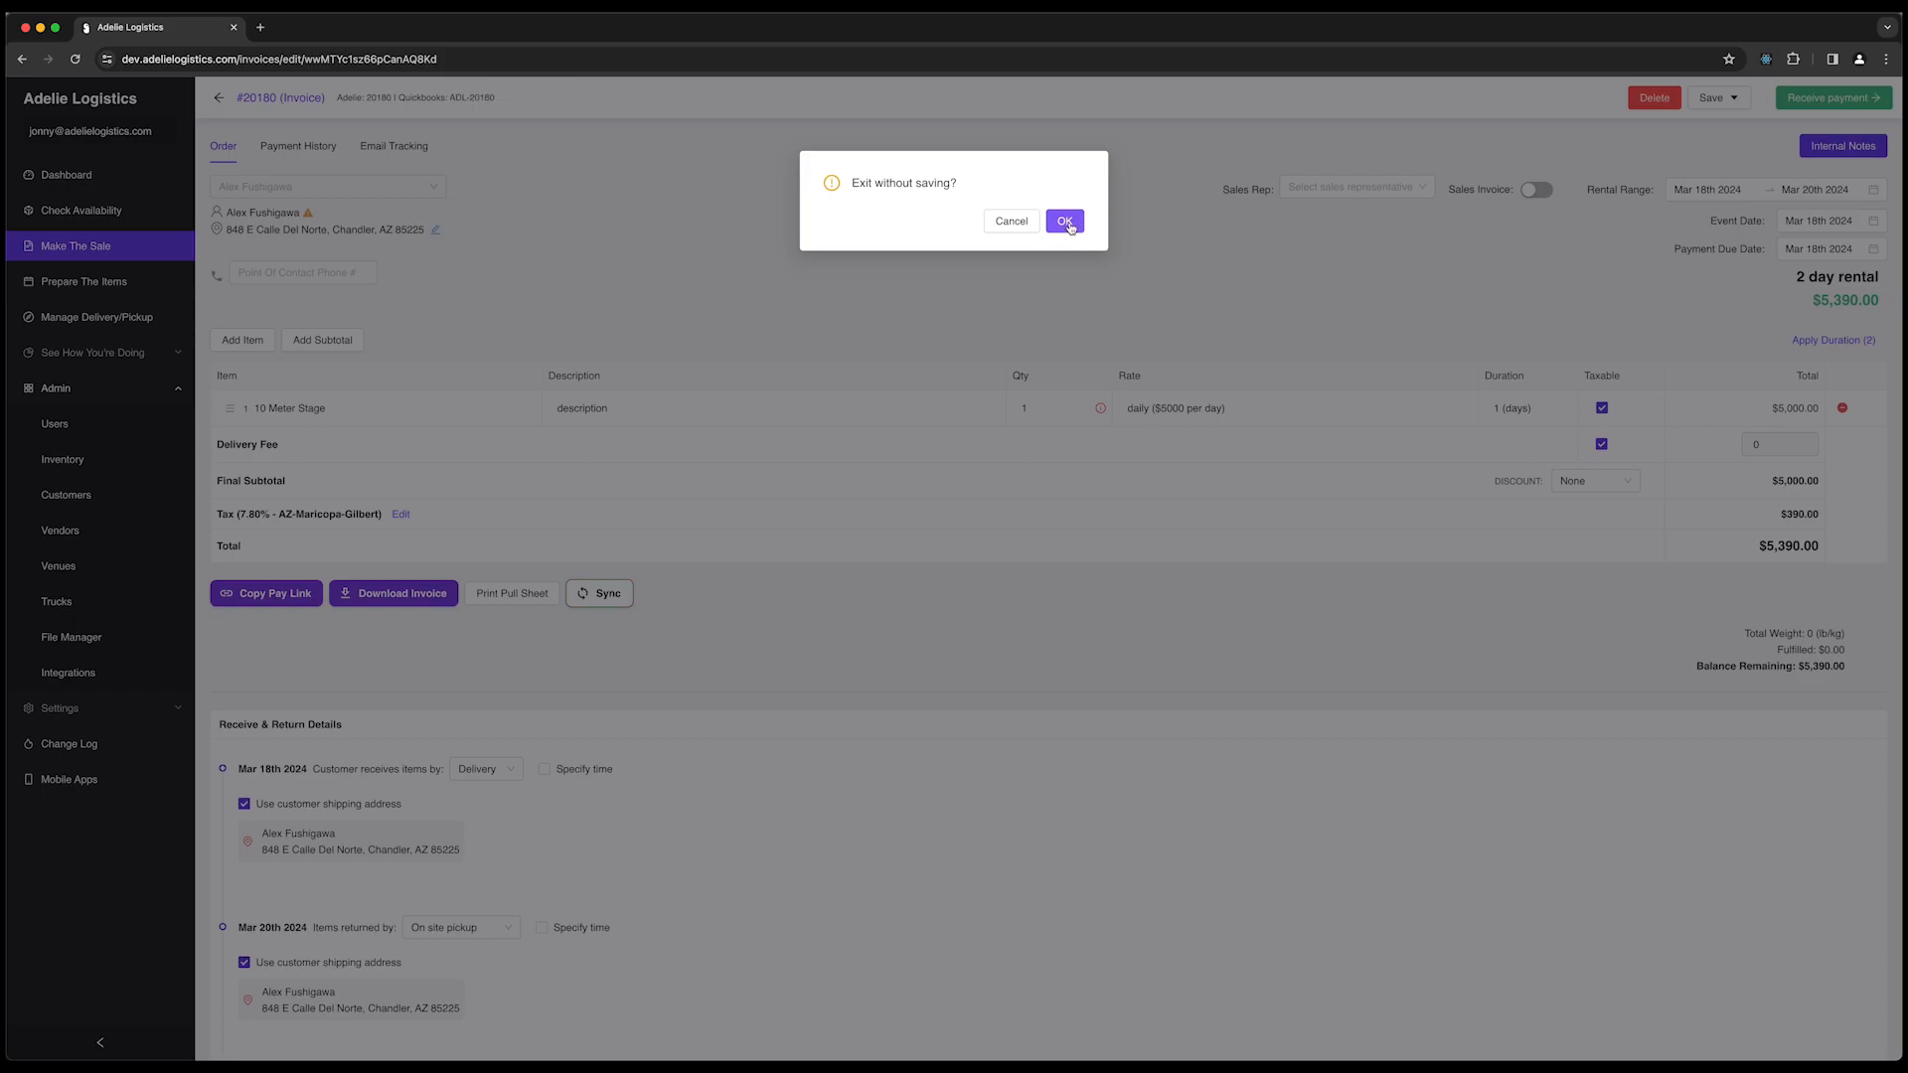
{"action": "left_click", "coordinate": [1066, 223]}
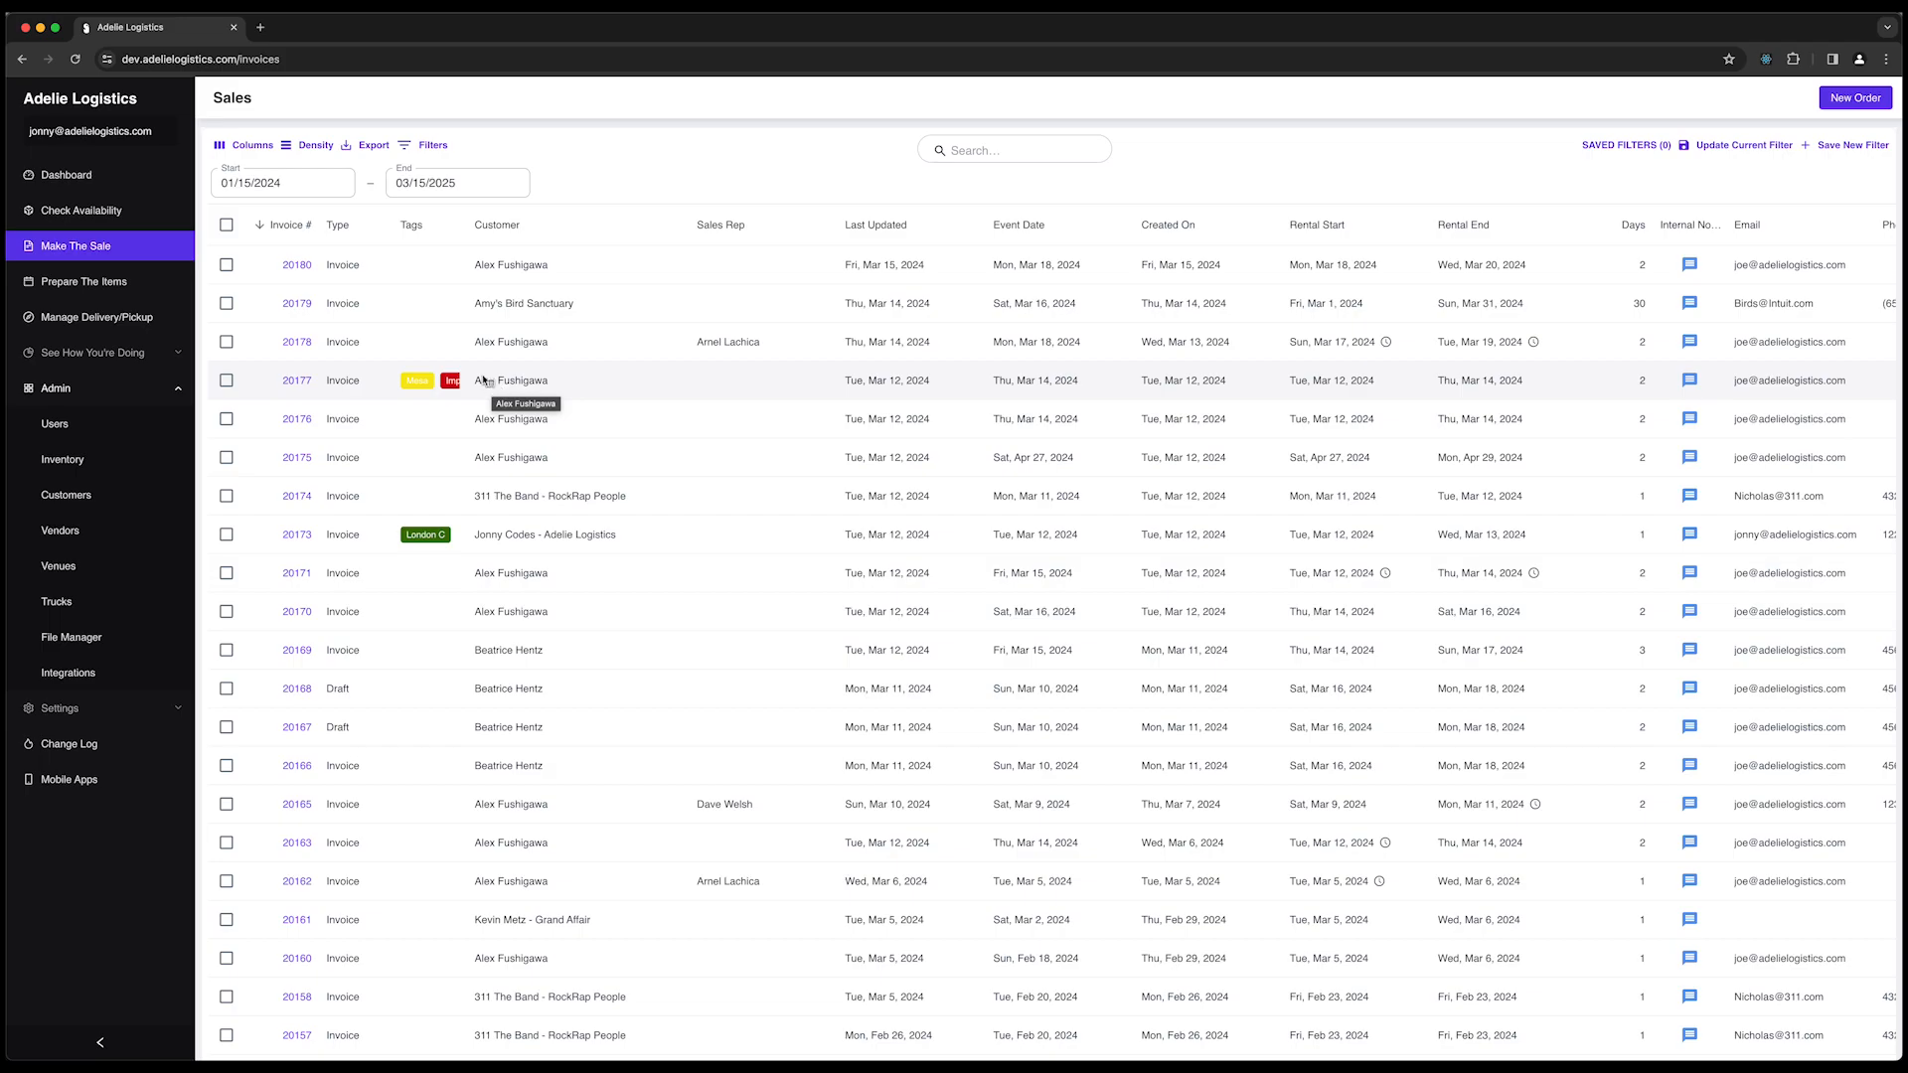
Set the dashboard's start and end dates to 03/16/2024.
{"action": "left_click", "coordinate": [94, 177]}
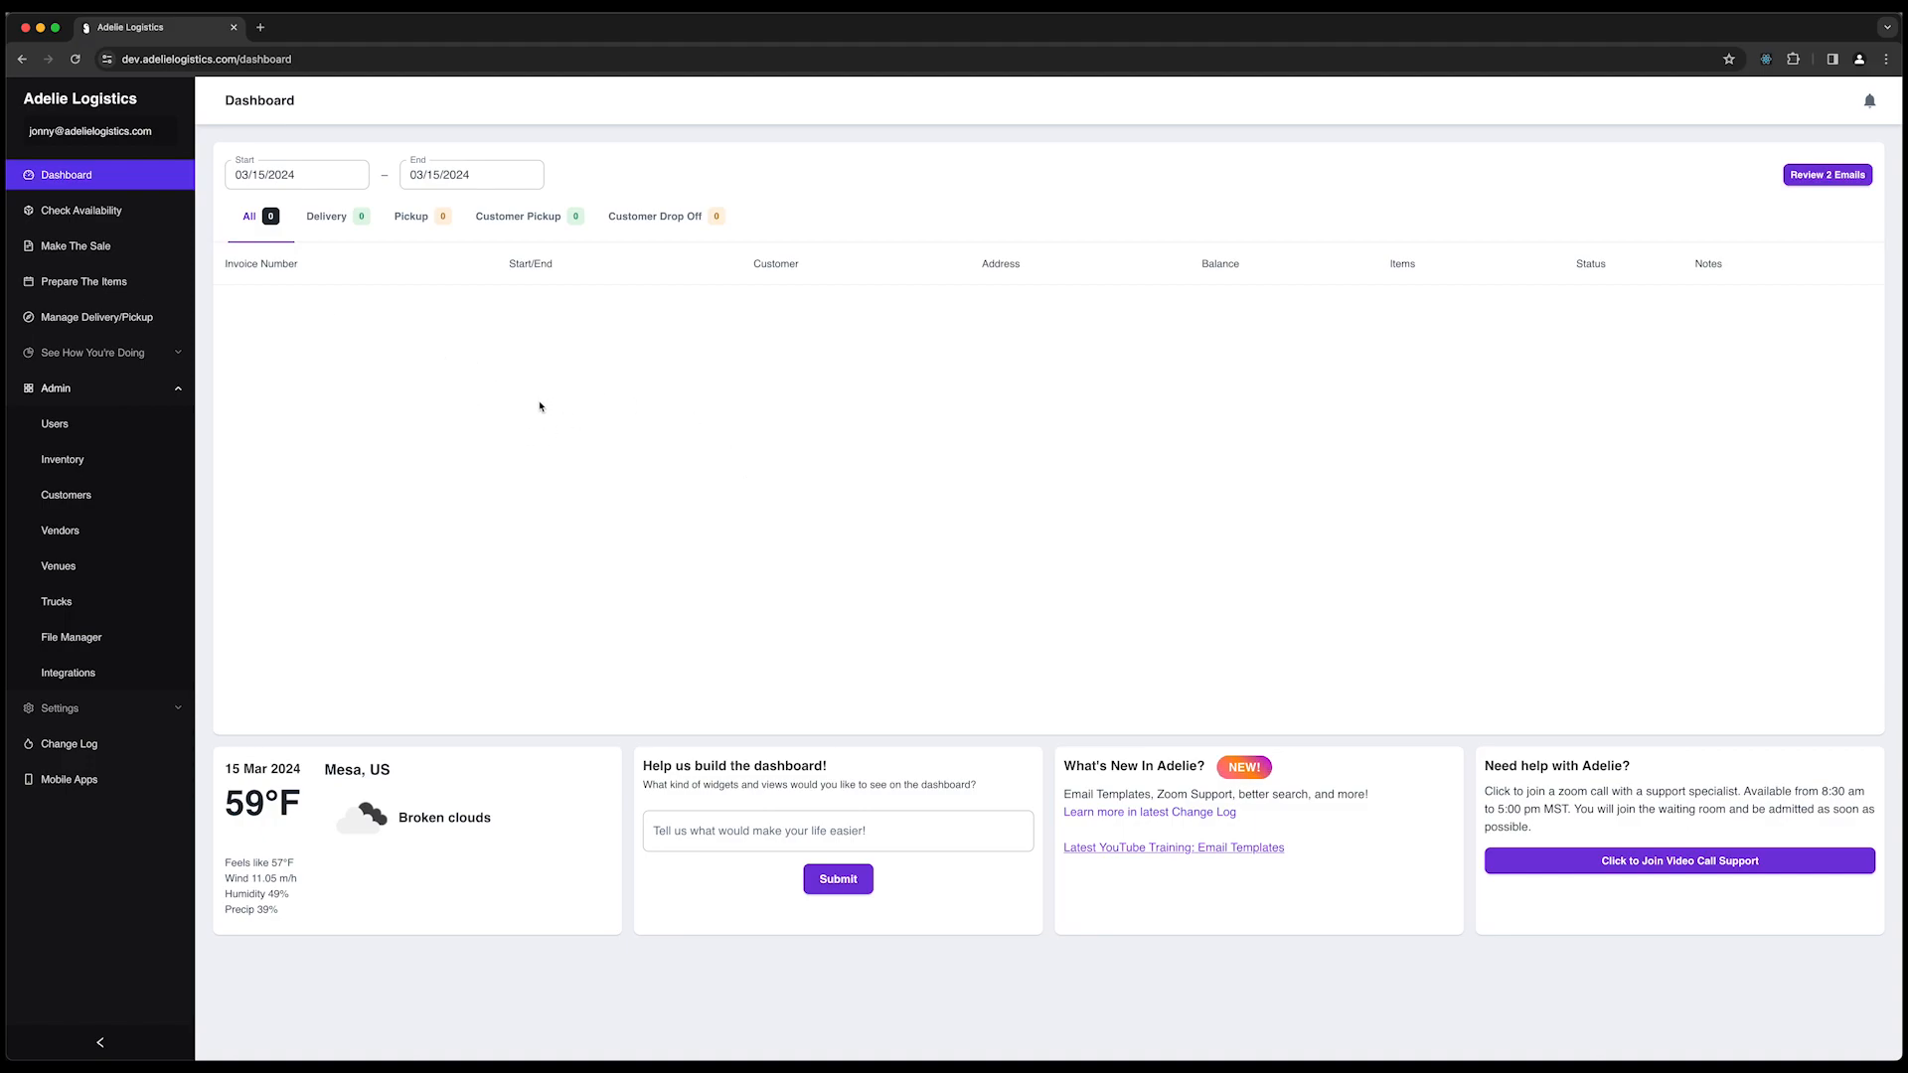
{"action": "left_click", "coordinate": [318, 174]}
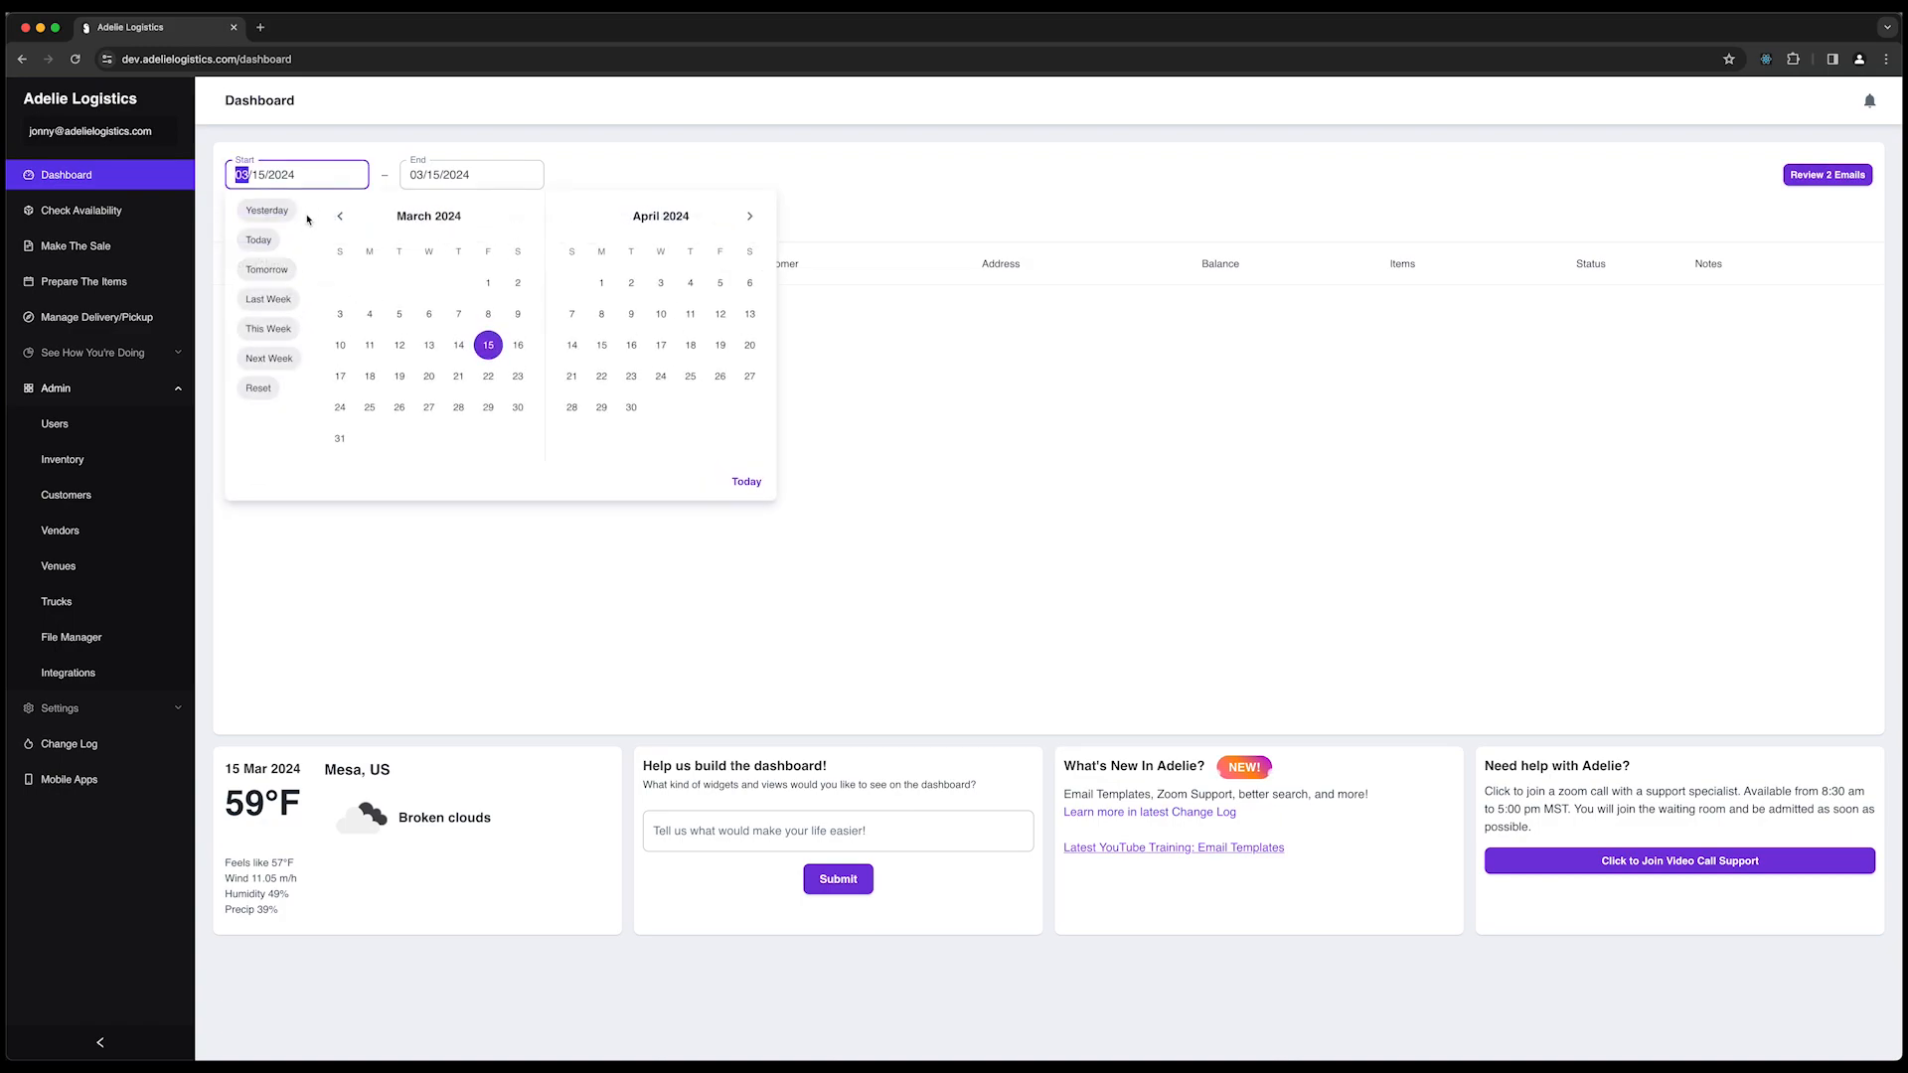
{"action": "left_click", "coordinate": [519, 346]}
{"action": "left_click", "coordinate": [520, 348]}
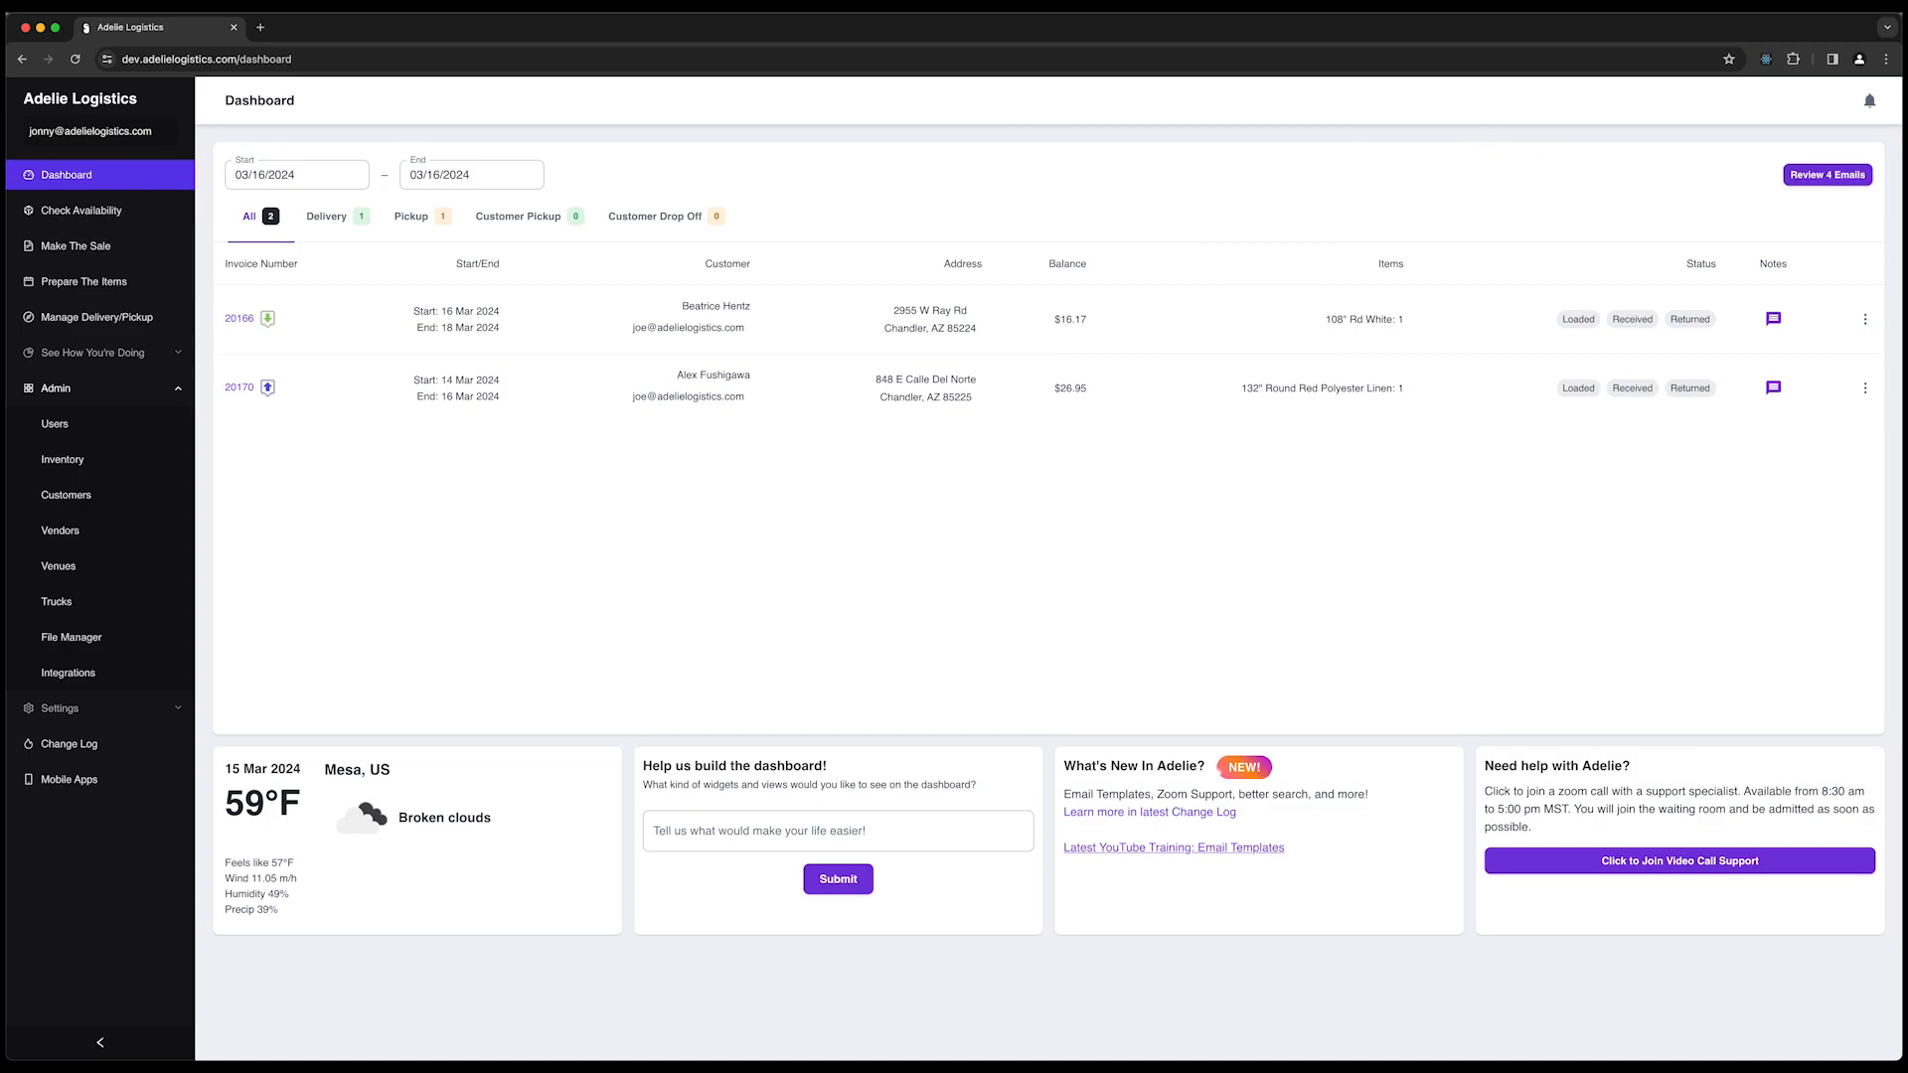
Review the emails scheduled for that day, checking the Equipment and Event Reminder 2 Days Before entry.
{"action": "left_click", "coordinate": [1833, 179]}
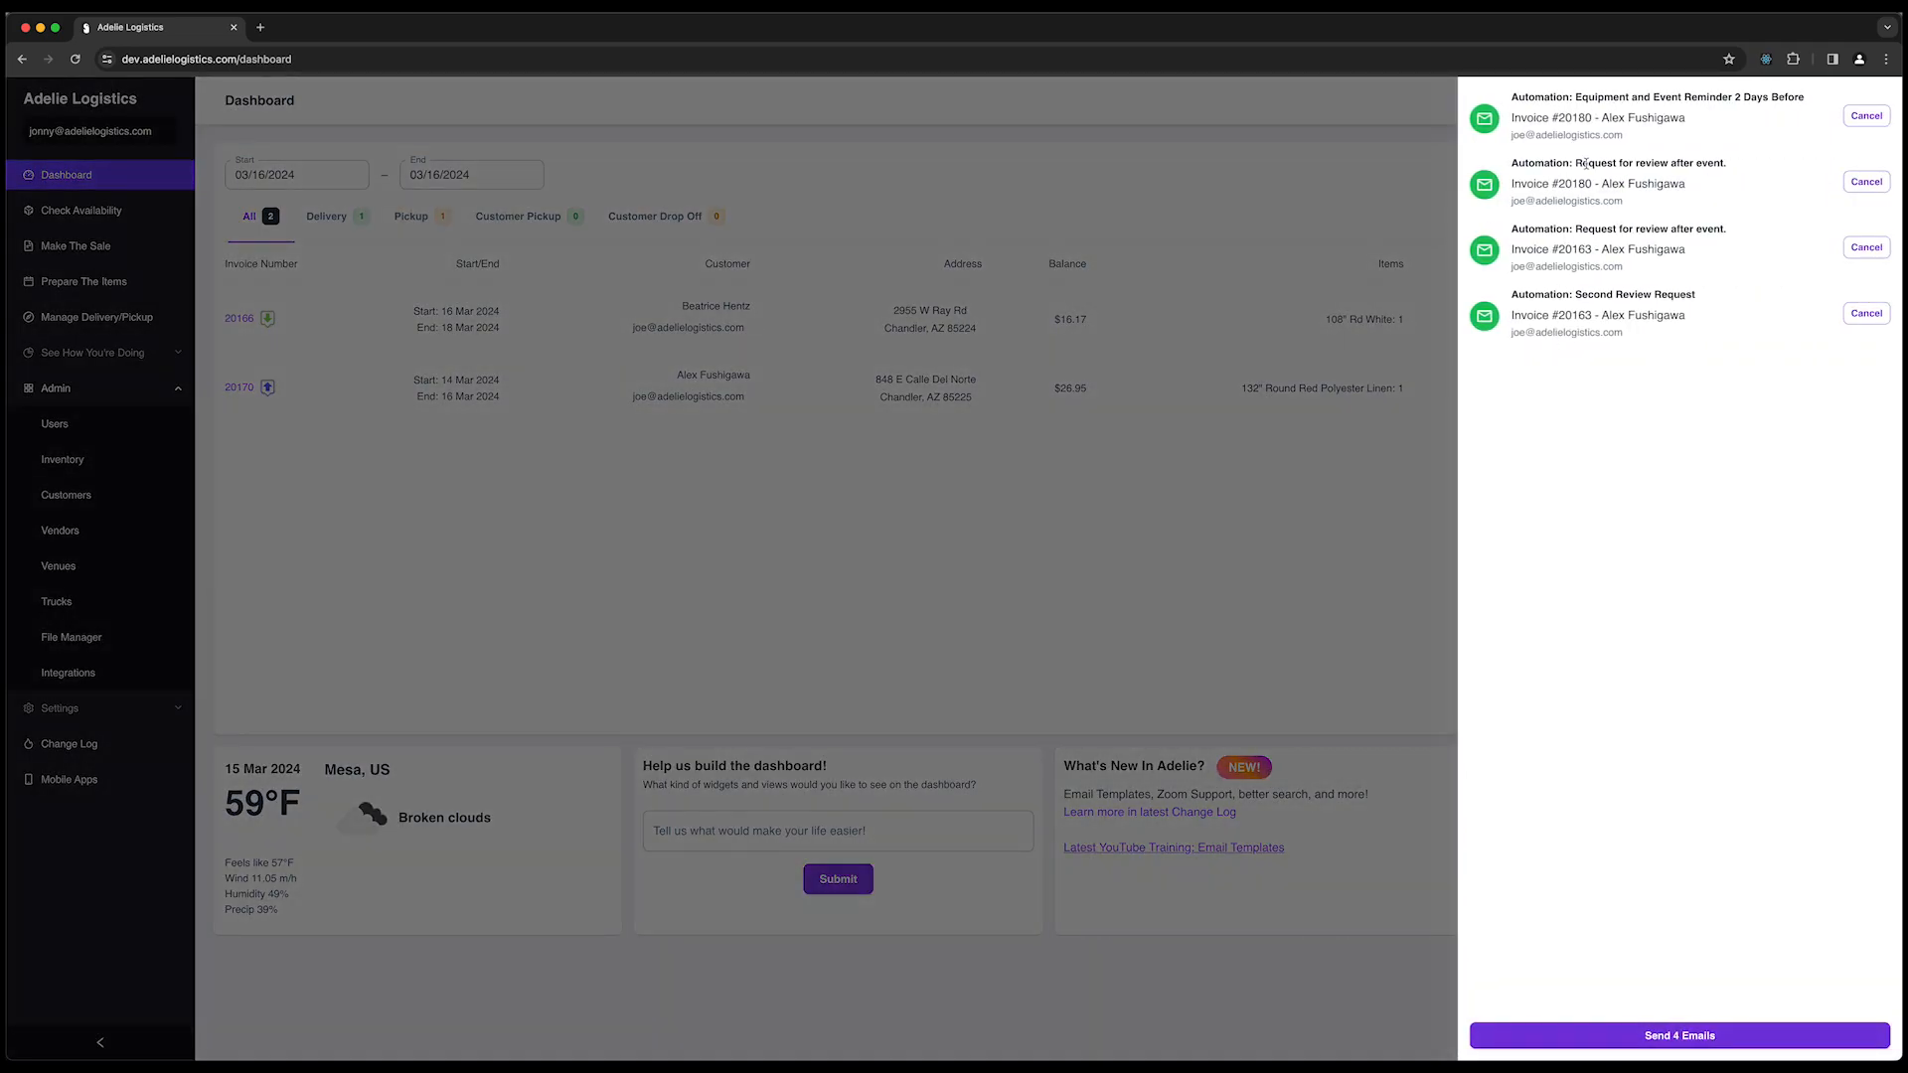
{"action": "left_click_drag", "start_coordinate": [1511, 96], "coordinate": [1796, 96]}
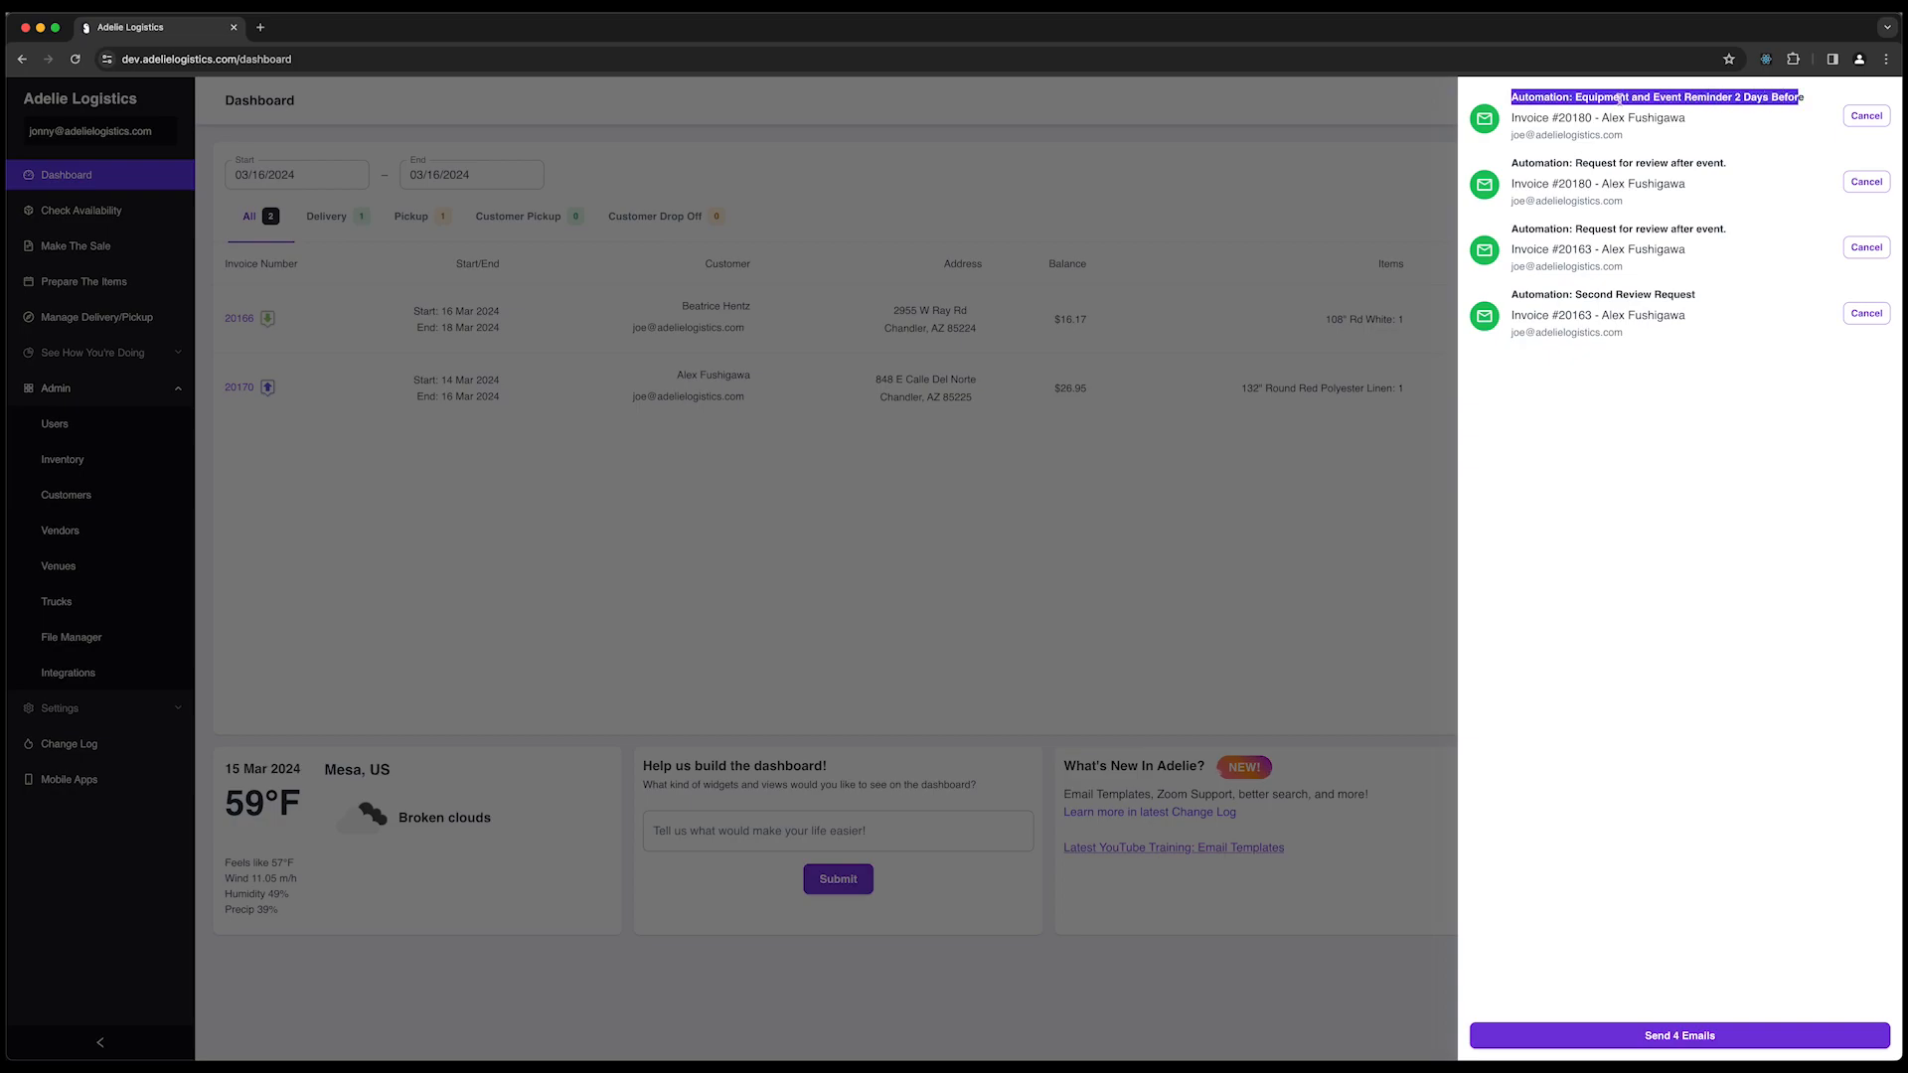
{"action": "left_click", "coordinate": [1719, 130]}
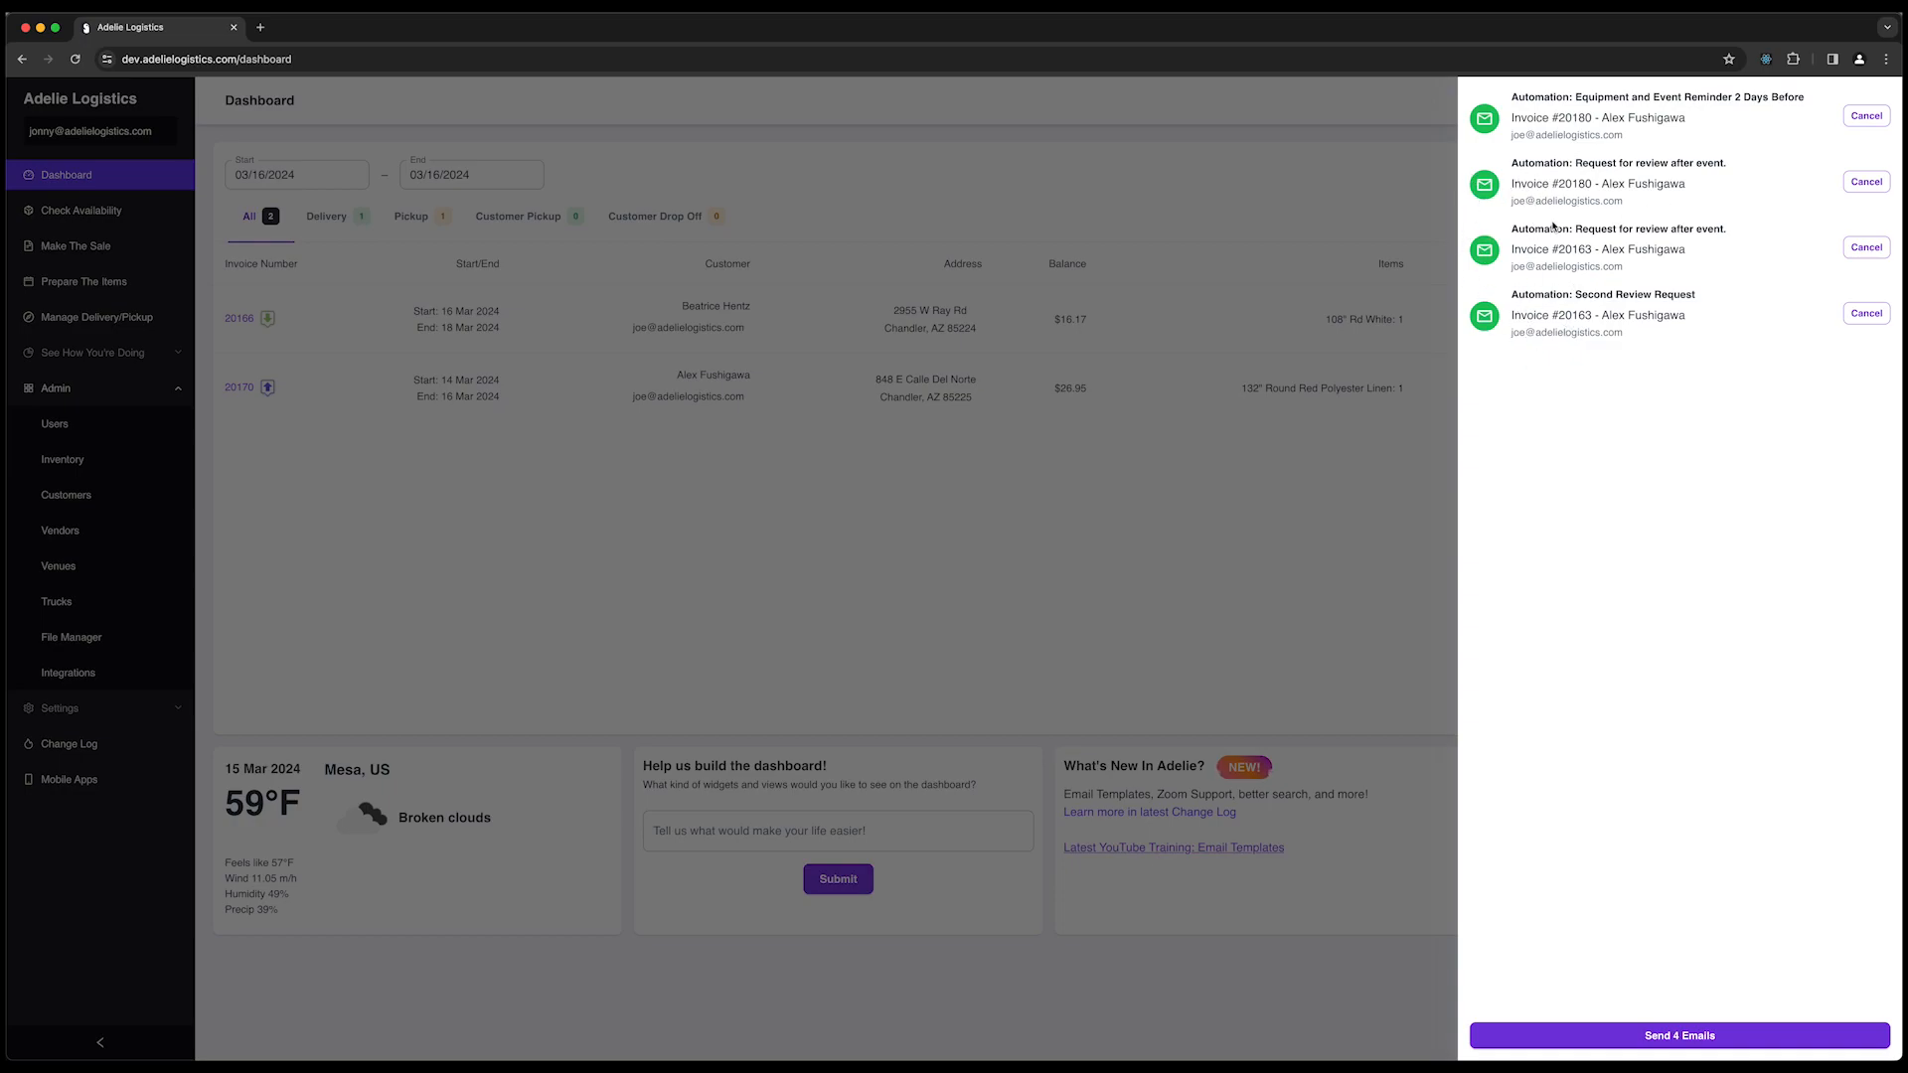
Cancel the two "Request for review after event." emails, send the remaining scheduled emails and close the review.
{"action": "left_click", "coordinate": [1866, 181]}
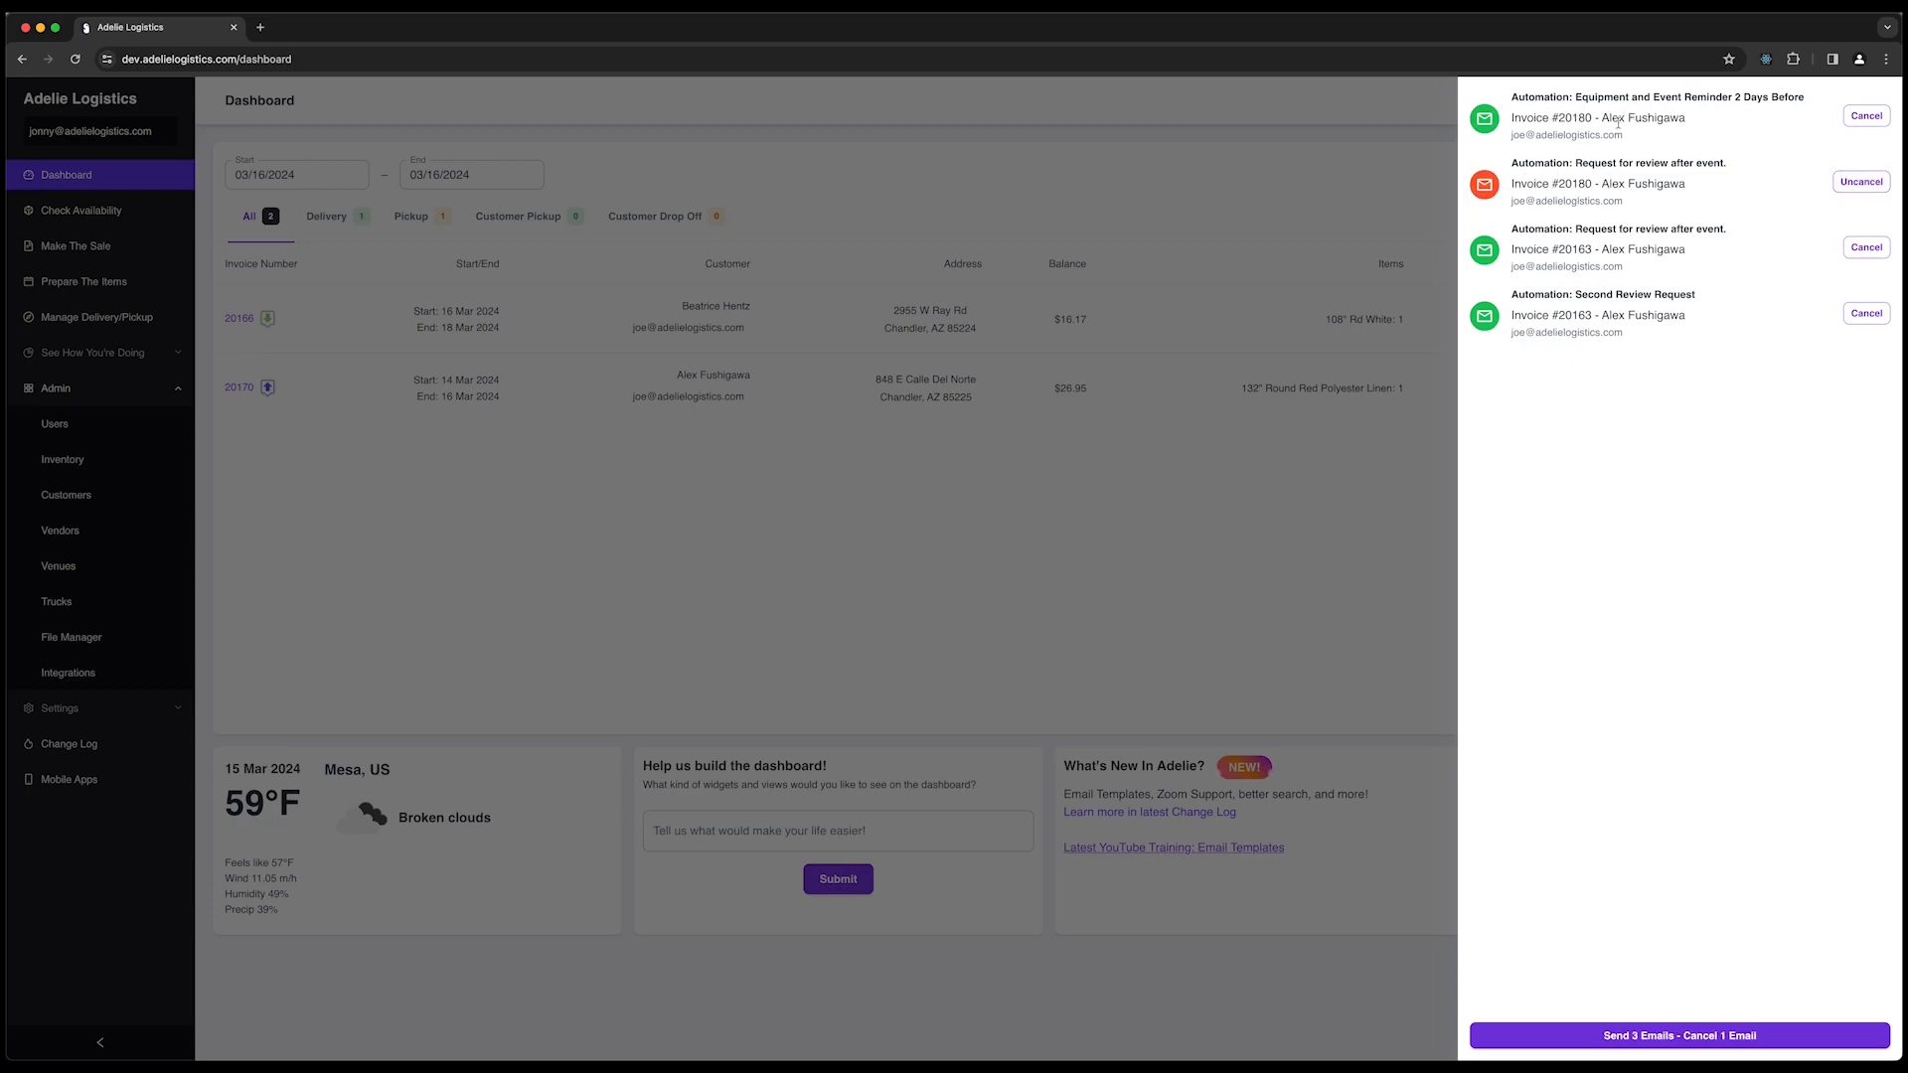
{"action": "left_click", "coordinate": [1867, 248]}
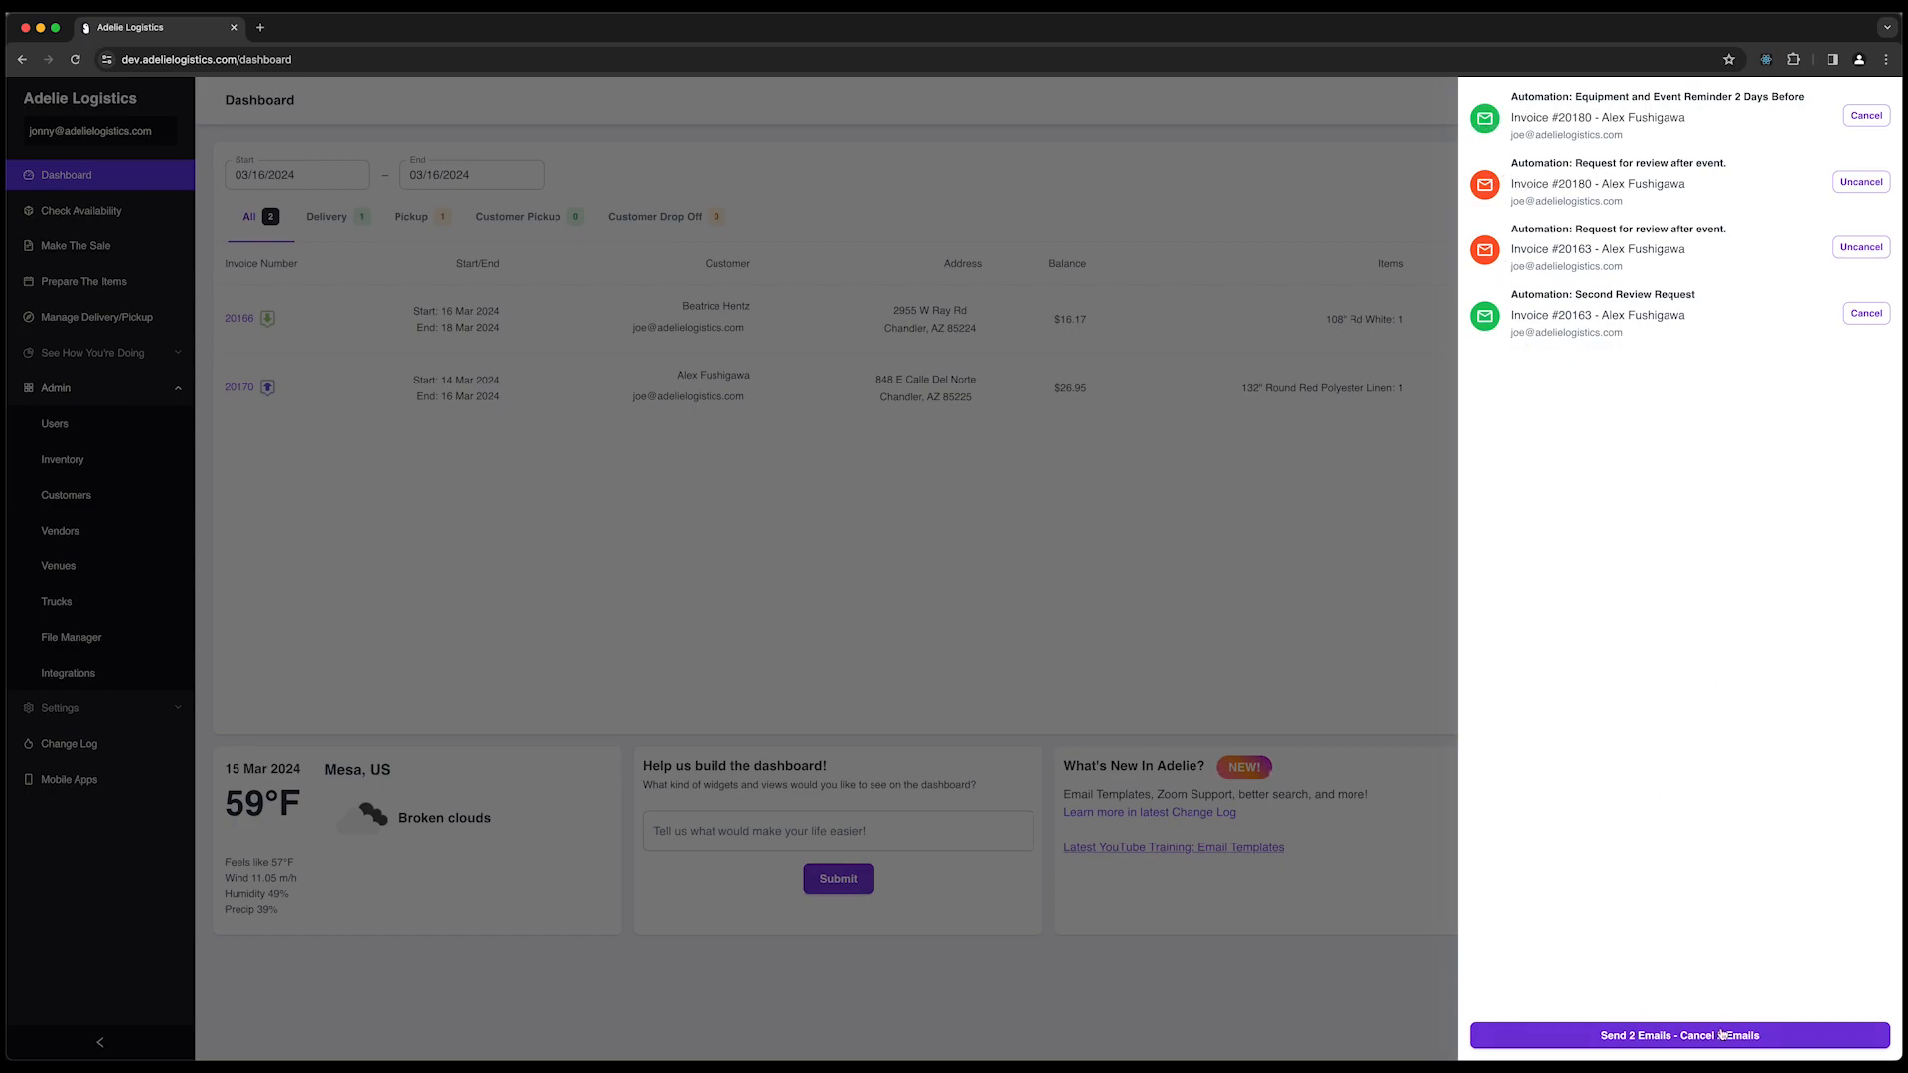
{"action": "left_click", "coordinate": [1623, 1035]}
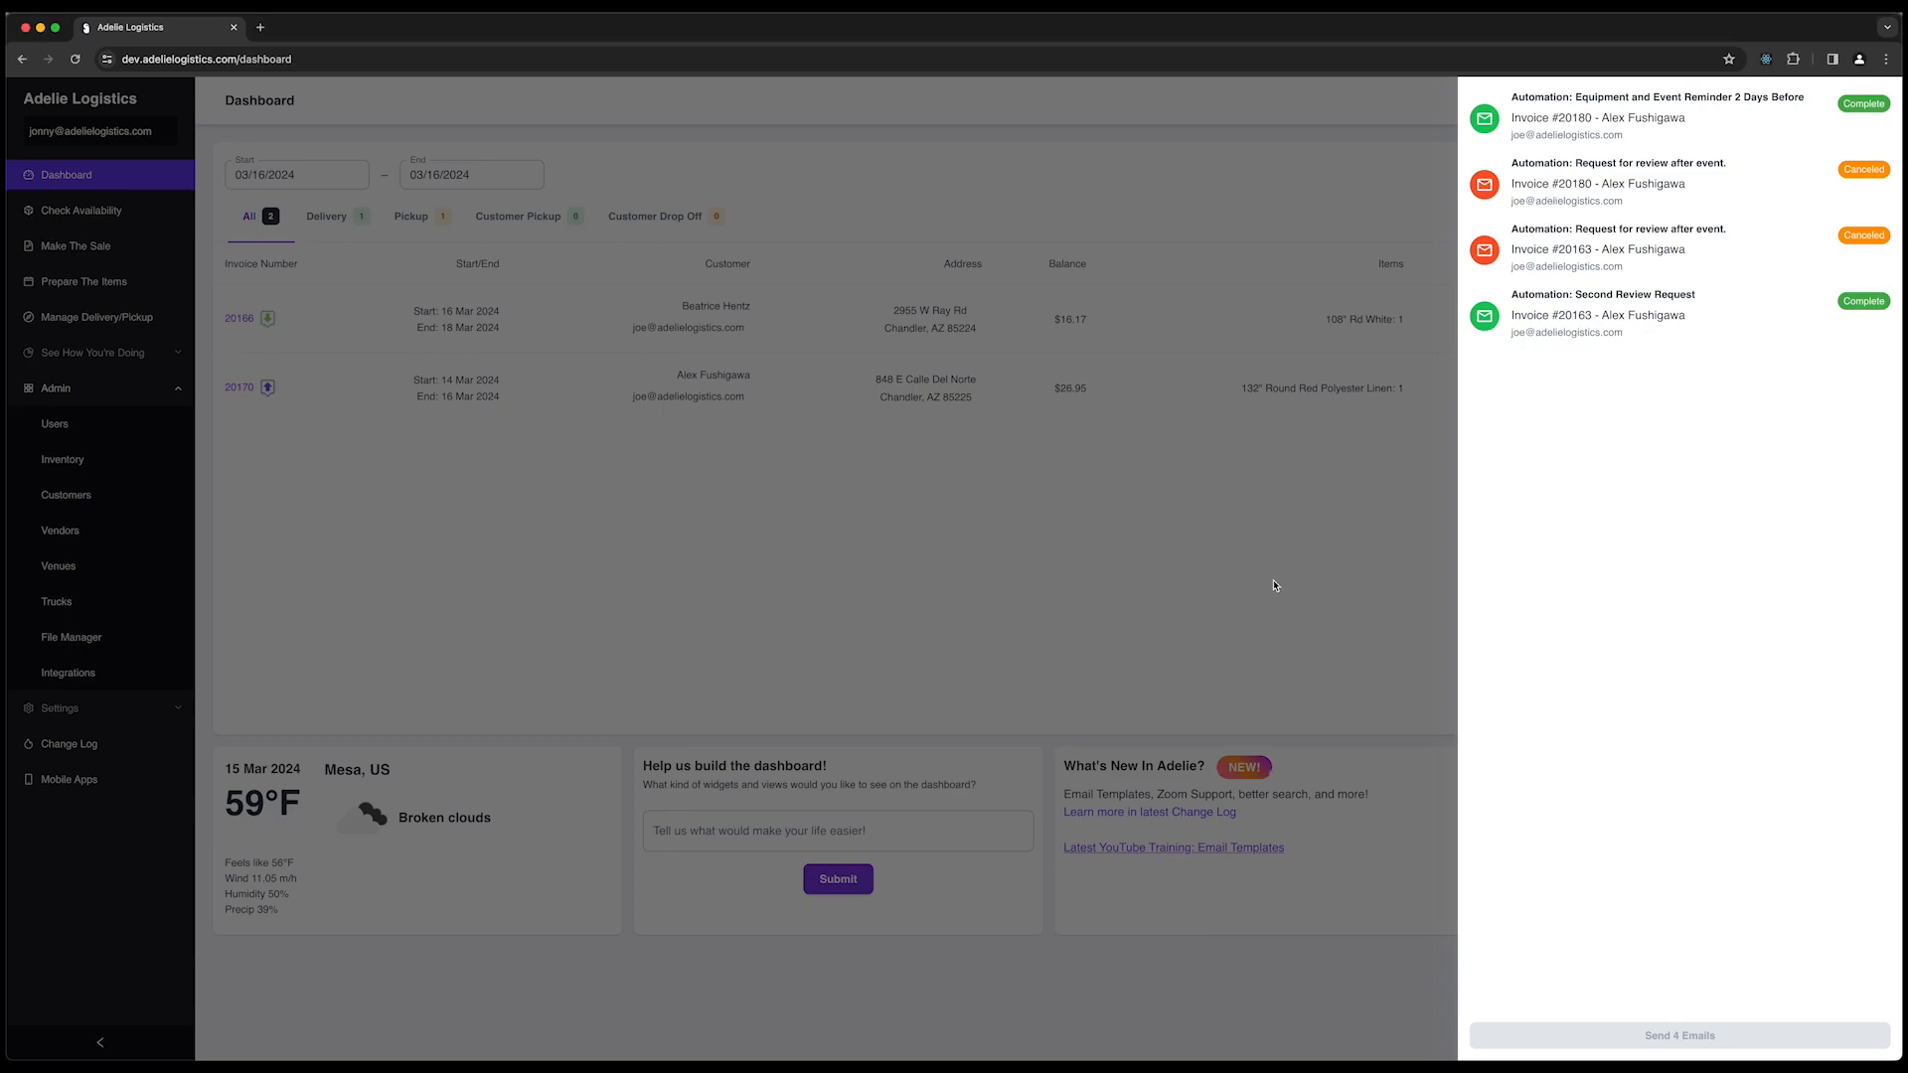
{"action": "left_click", "coordinate": [1200, 606]}
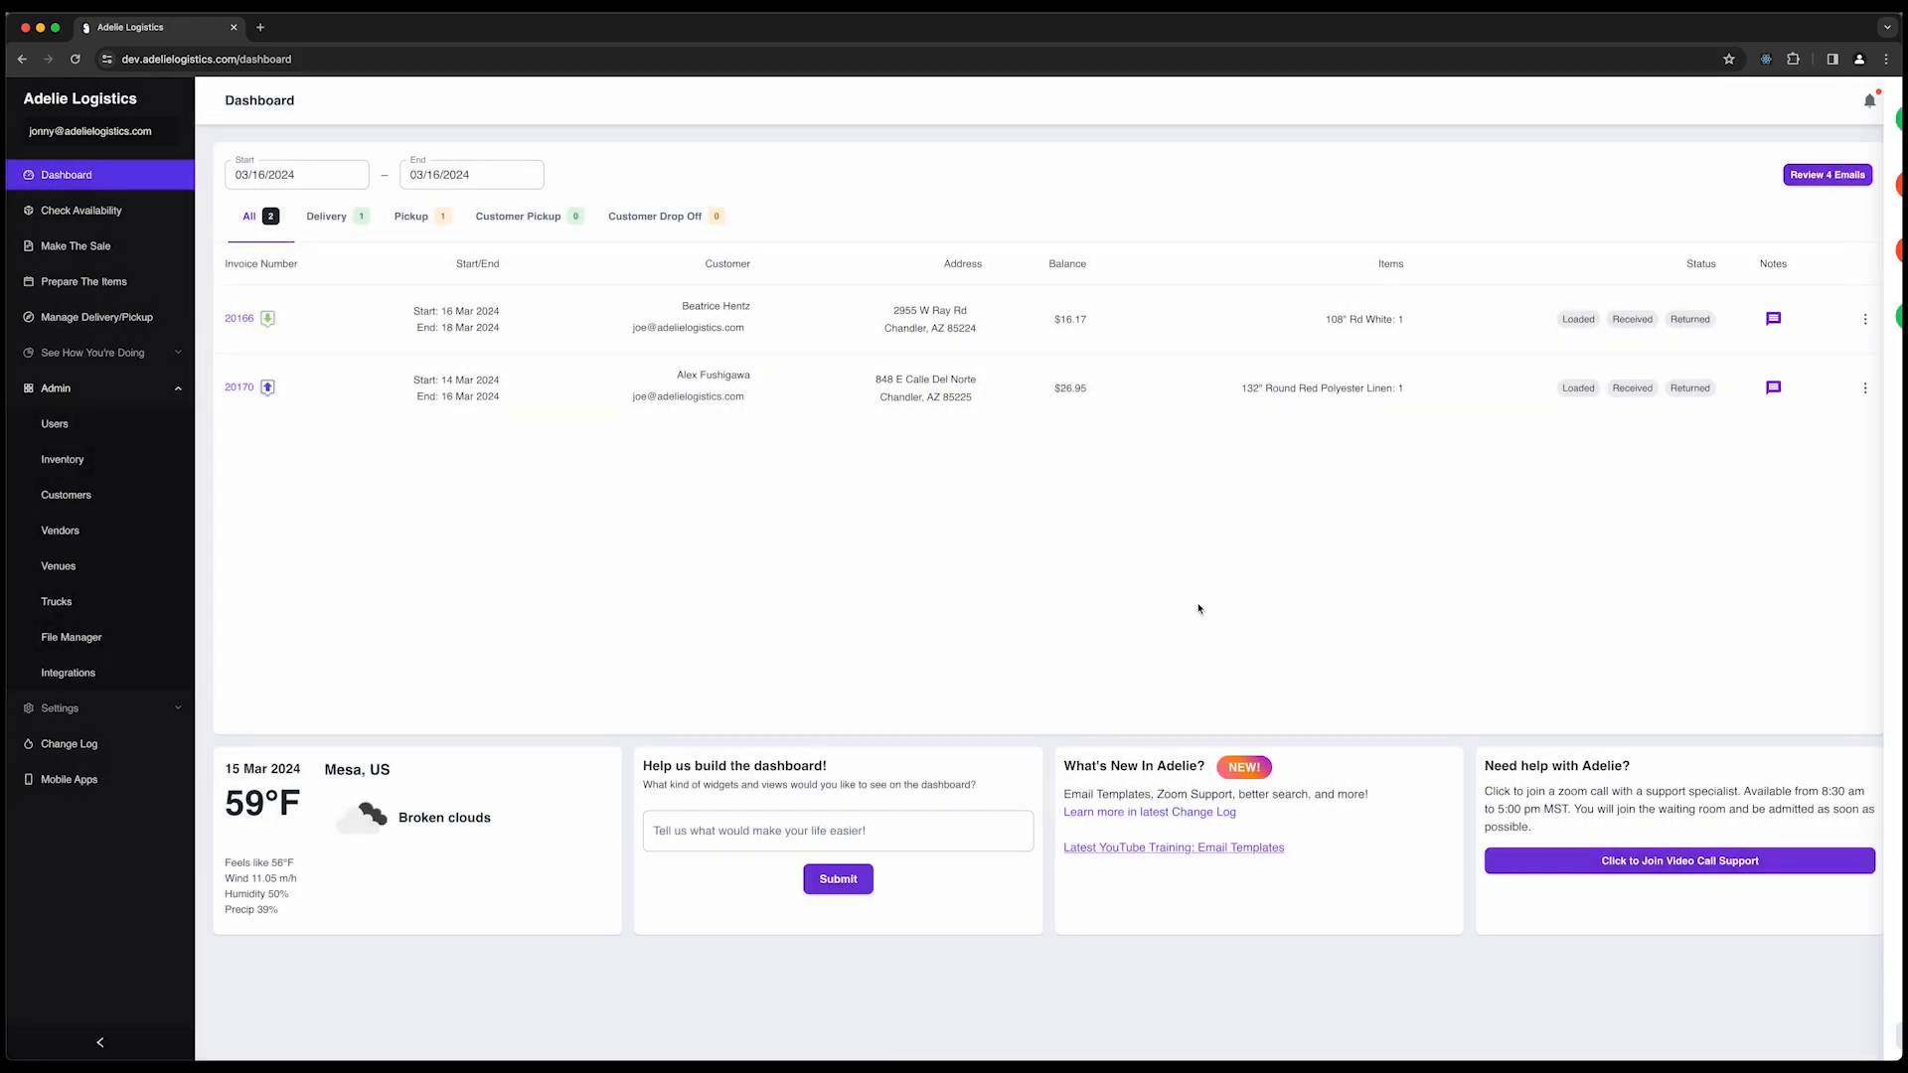
Check the notifications for the sent emails and close them.
{"action": "left_click", "coordinate": [1870, 100]}
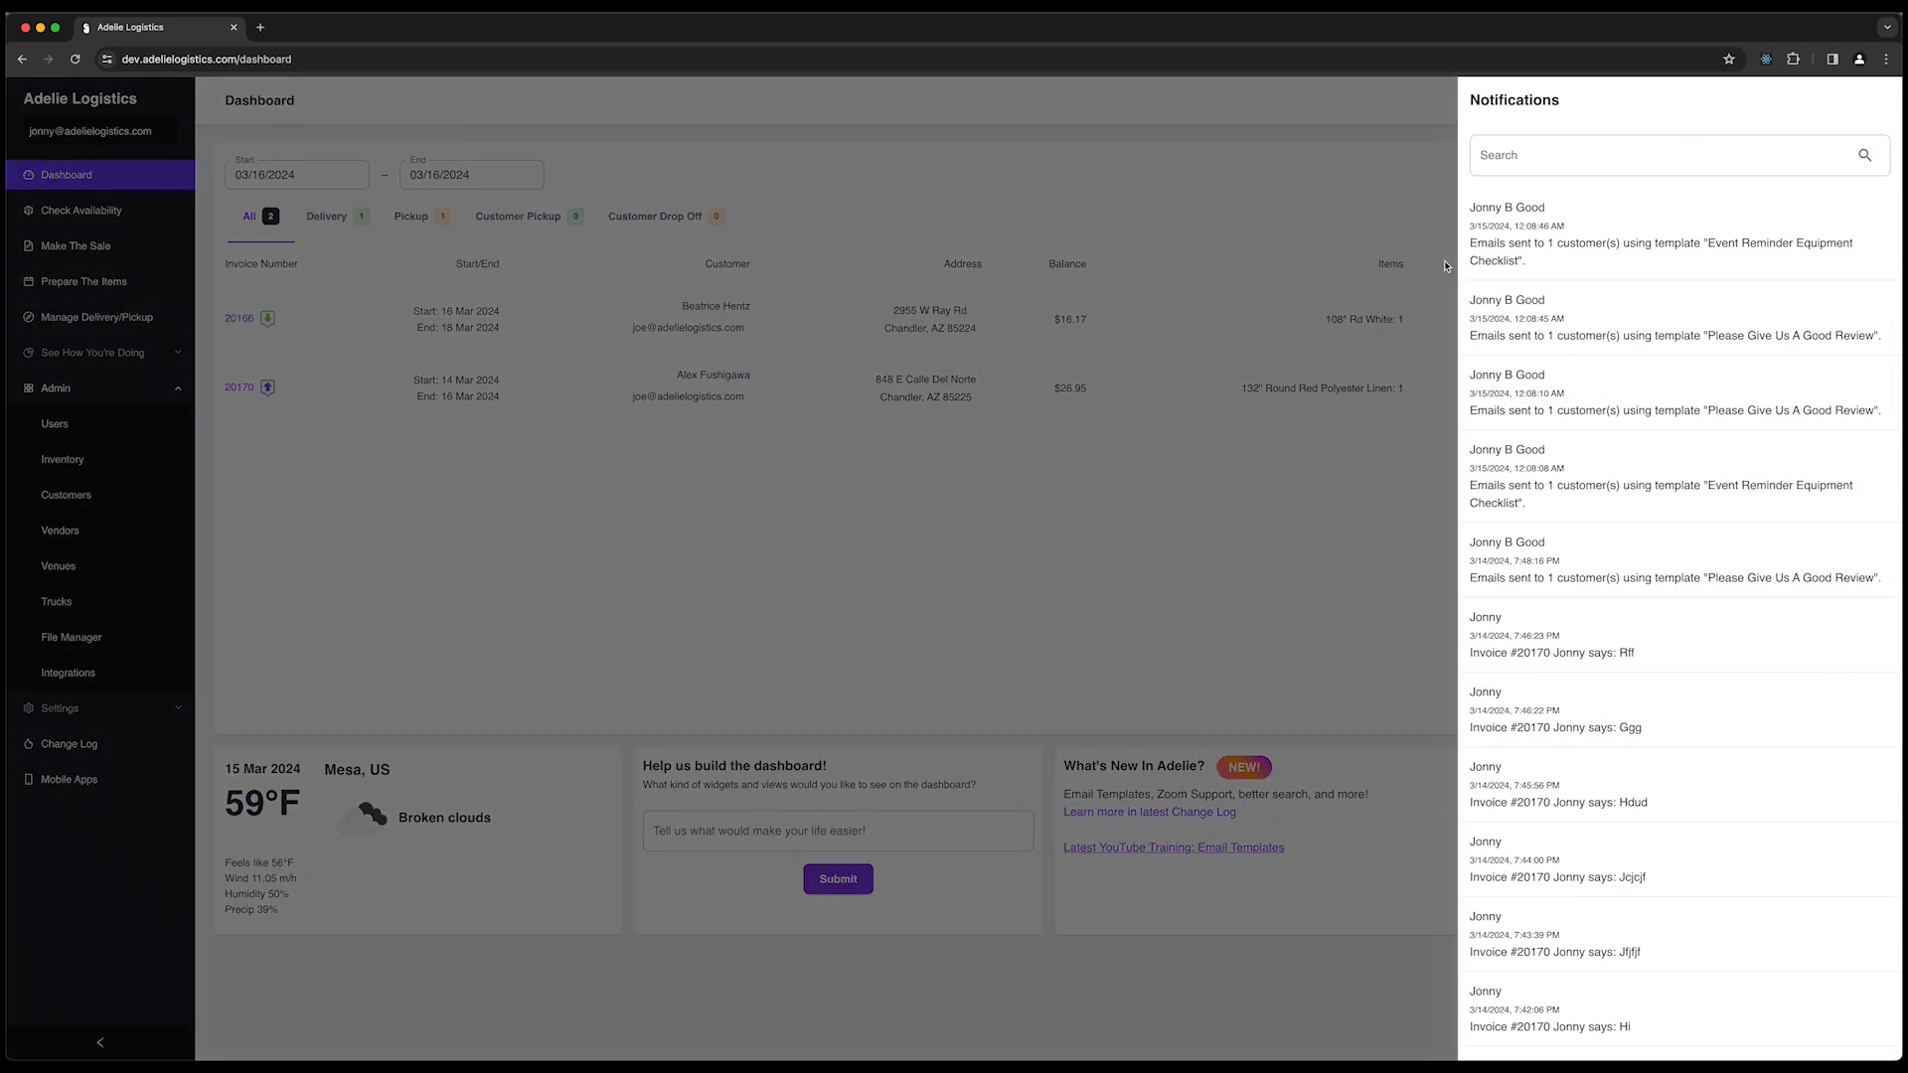
{"action": "left_click", "coordinate": [232, 295]}
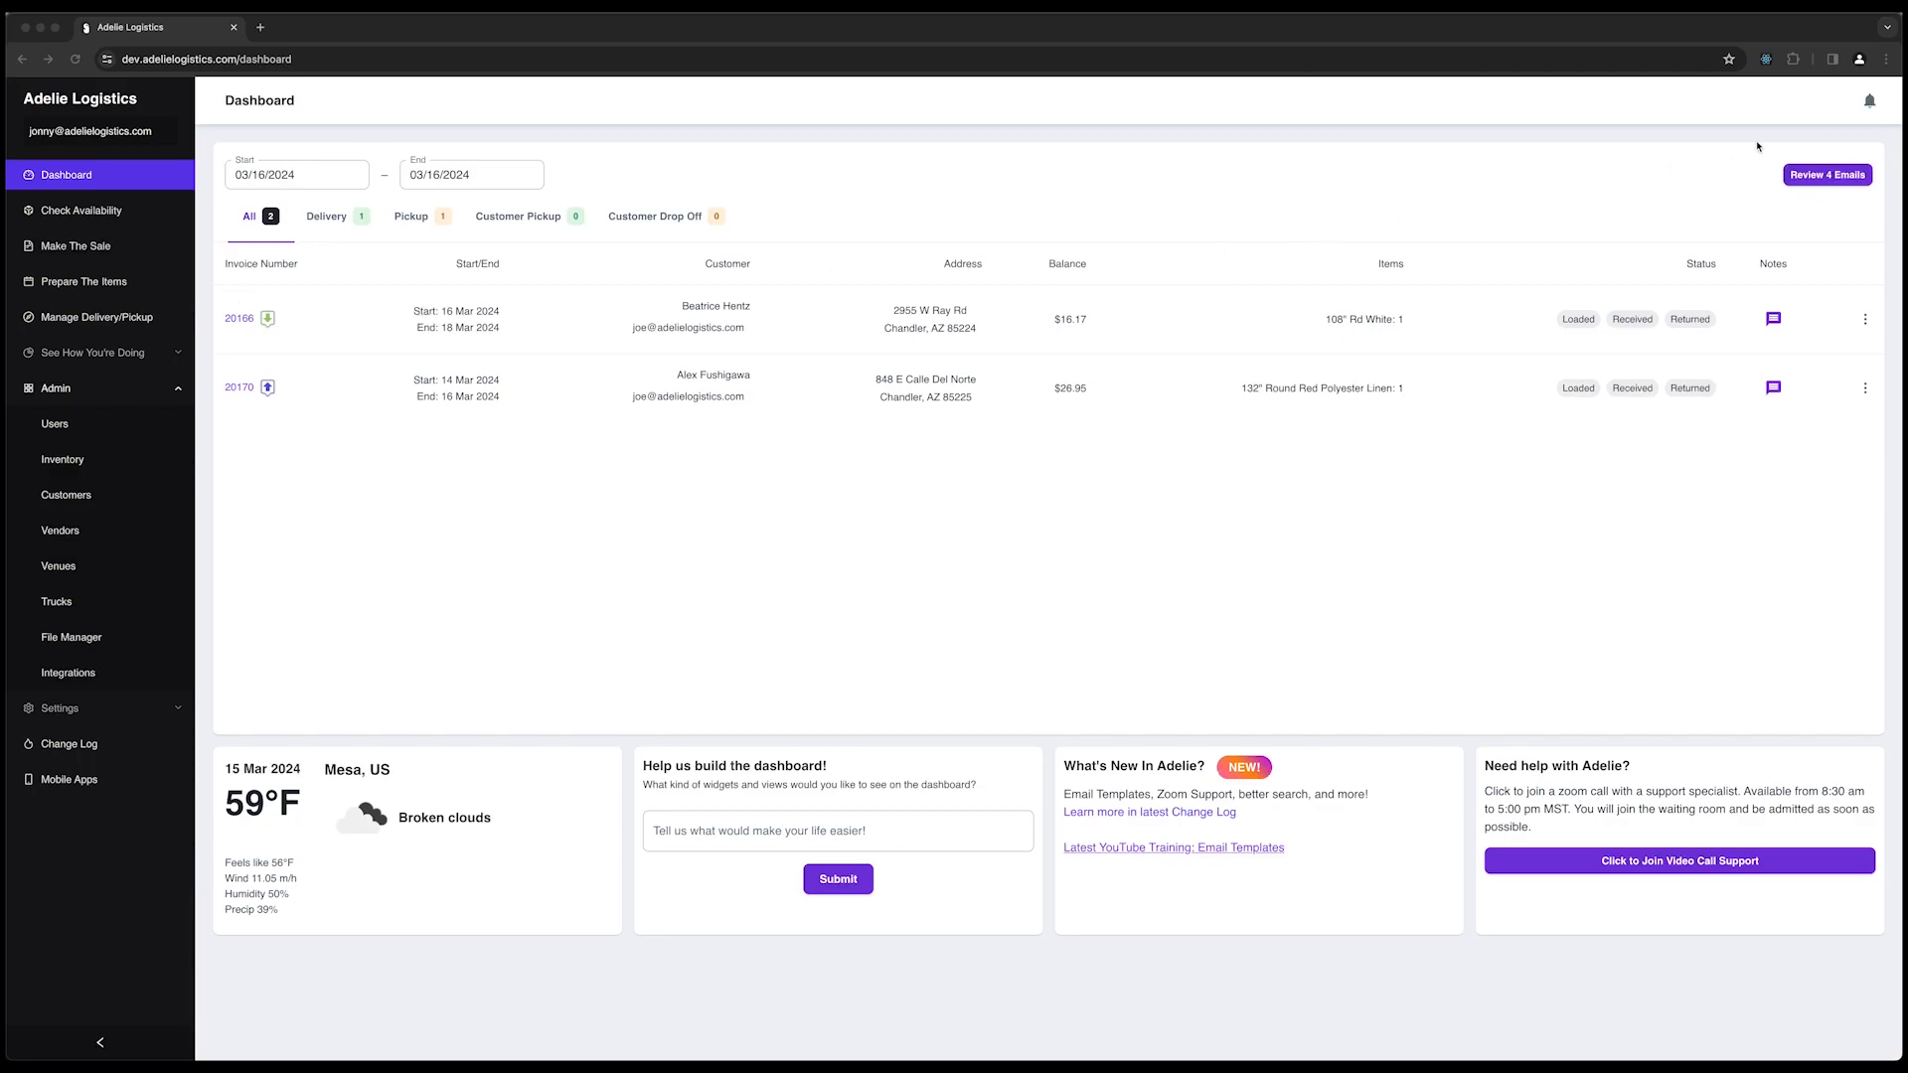